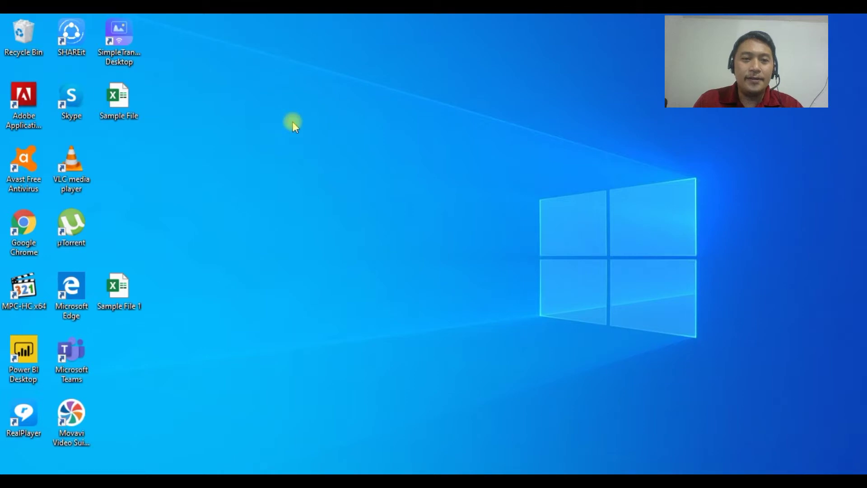
Step: Open the Sample File workbook from the desktop
{"action": "left_click", "coordinate": [129, 103]}
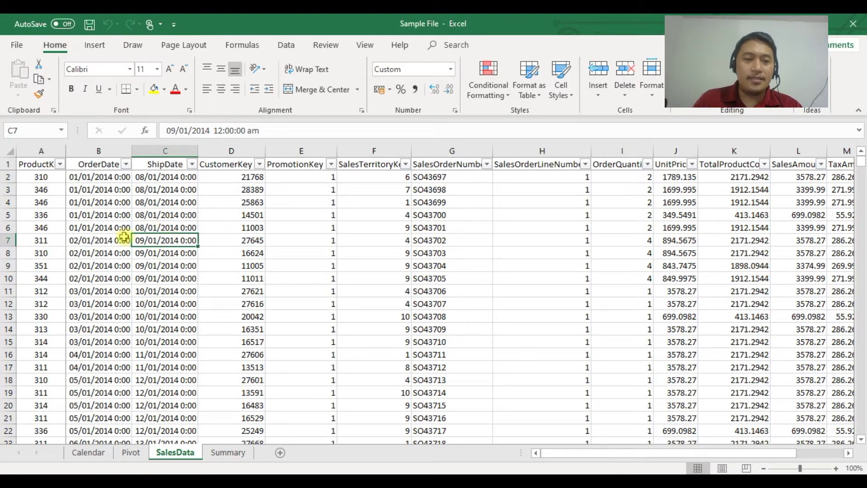
Step: Examine the OrderDate column in the SalesData sheet and compare how several of its cells store date and time
{"action": "left_click", "coordinate": [95, 151]}
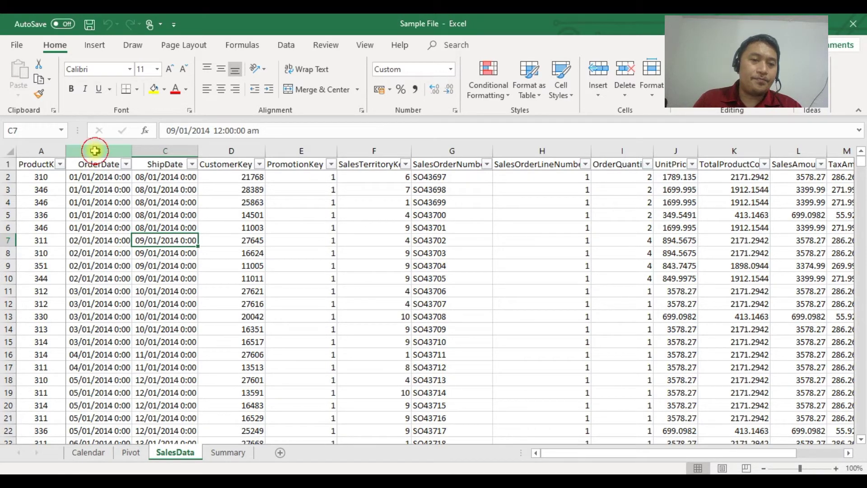
{"action": "left_click", "coordinate": [113, 202]}
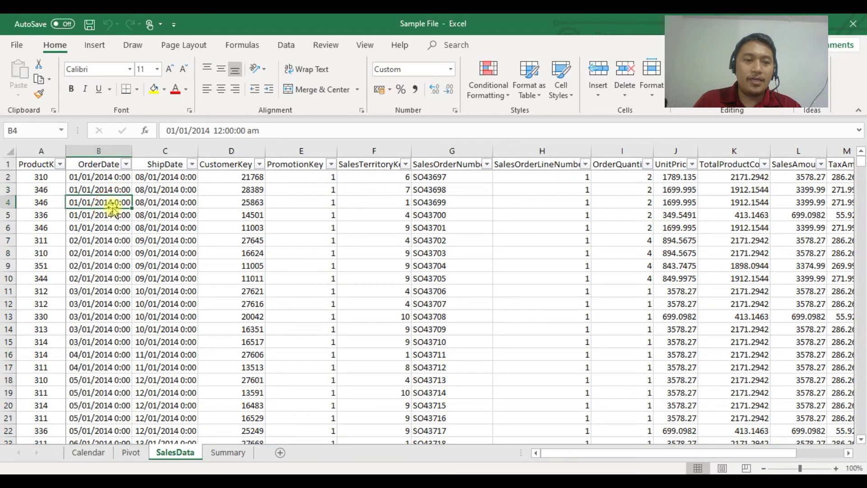
{"action": "left_click", "coordinate": [95, 165]}
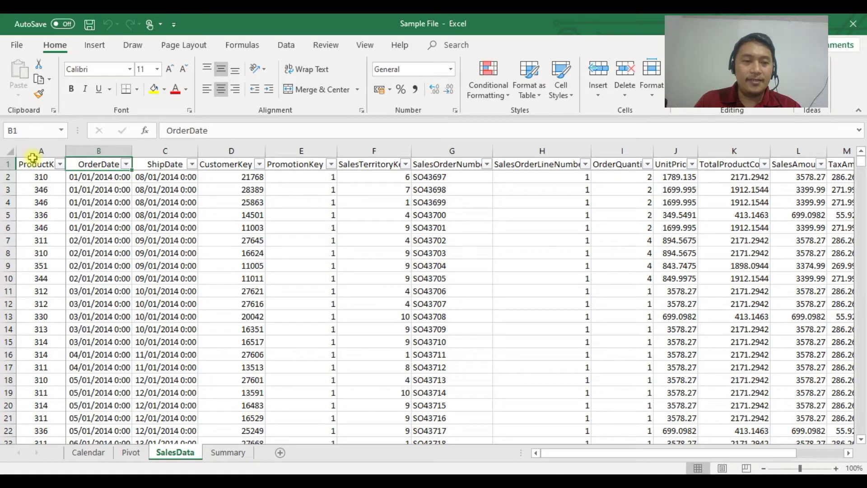
{"action": "left_click", "coordinate": [97, 217]}
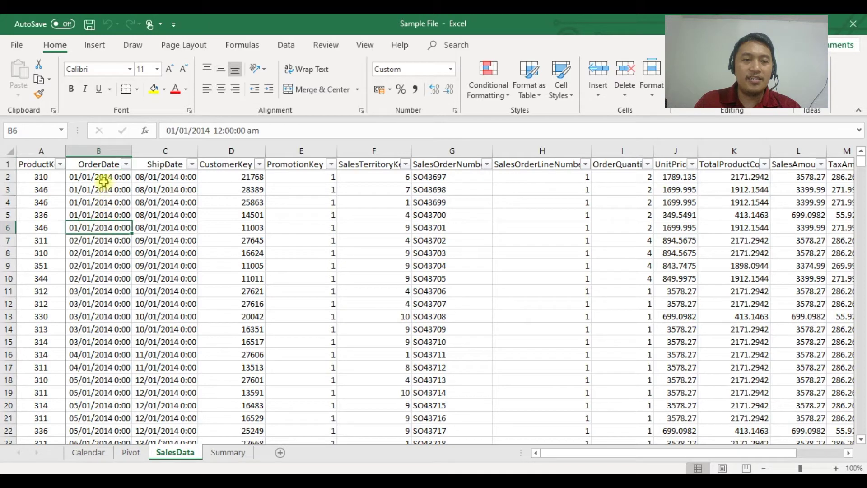
{"action": "left_click", "coordinate": [81, 178]}
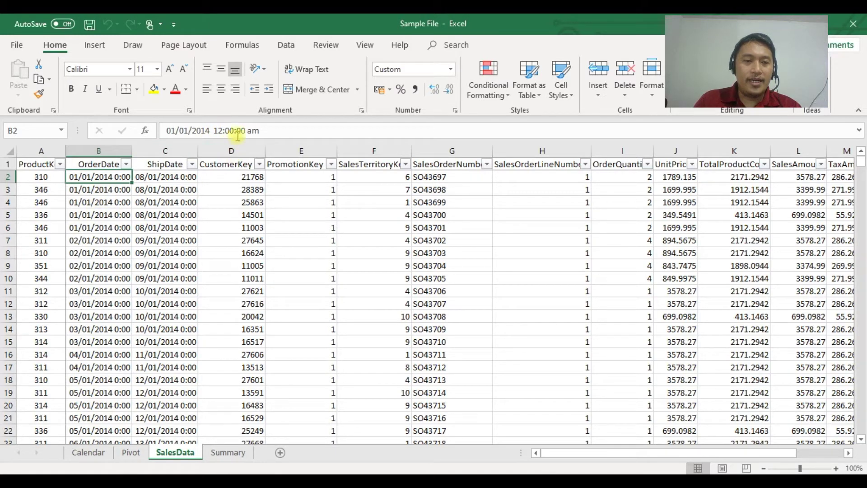
{"action": "left_click", "coordinate": [111, 202]}
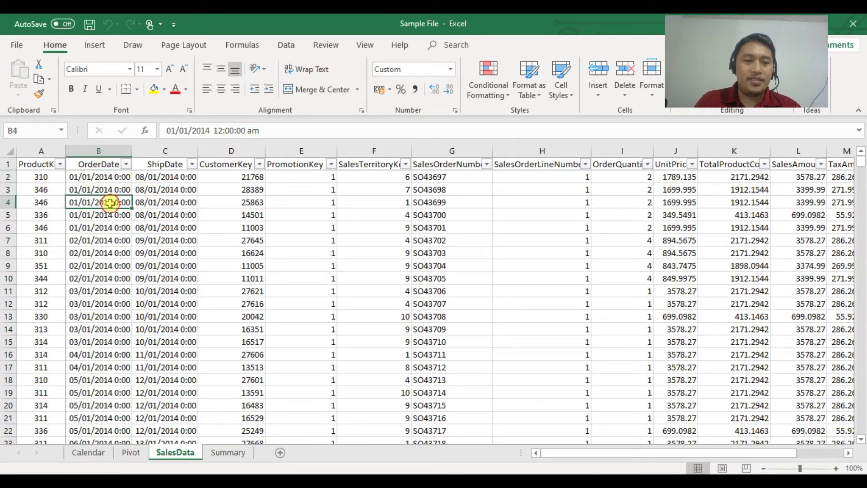
{"action": "left_click", "coordinate": [97, 177]}
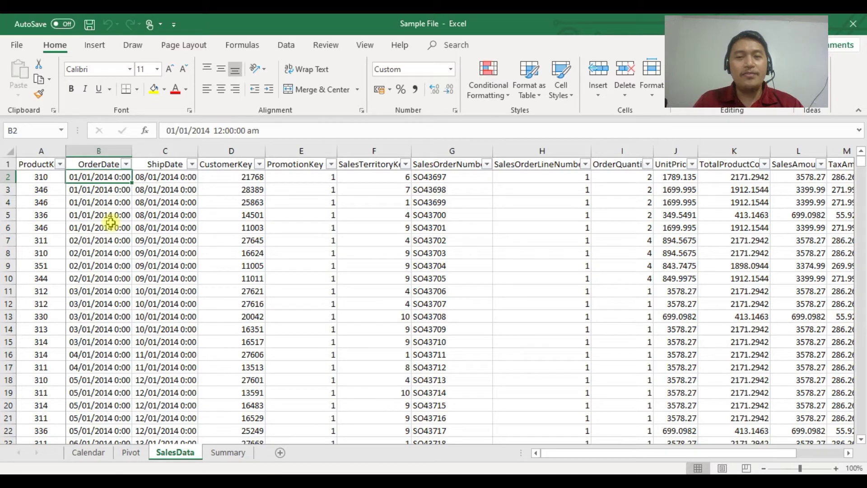
{"action": "left_click", "coordinate": [79, 201]}
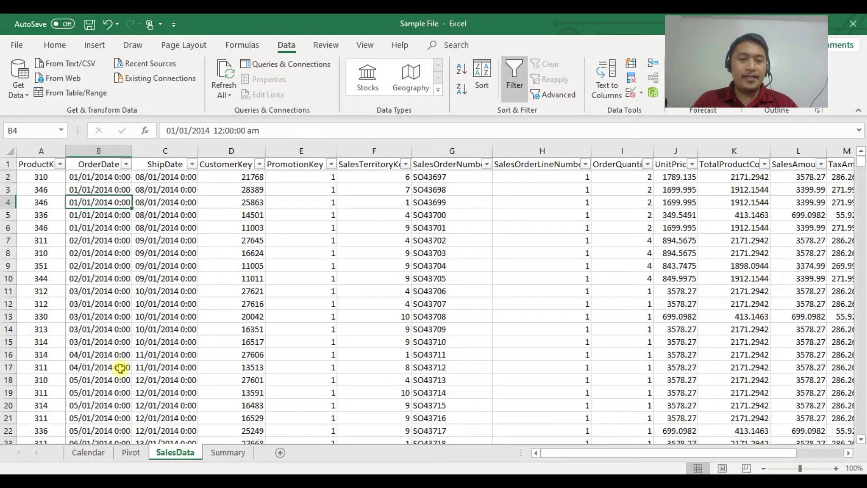
{"action": "left_click", "coordinate": [95, 278]}
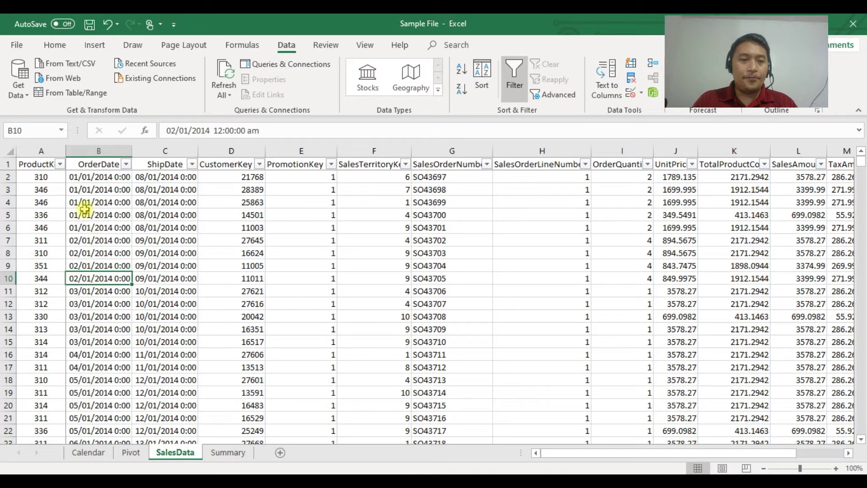
{"action": "left_click", "coordinate": [41, 150]}
{"action": "left_click_drag", "start_coordinate": [128, 150], "coordinate": [146, 149]}
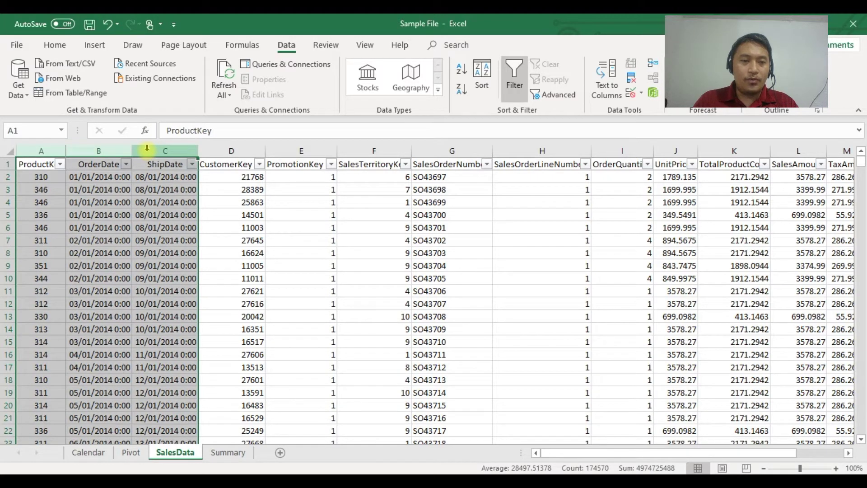
{"action": "right_click", "coordinate": [45, 151]}
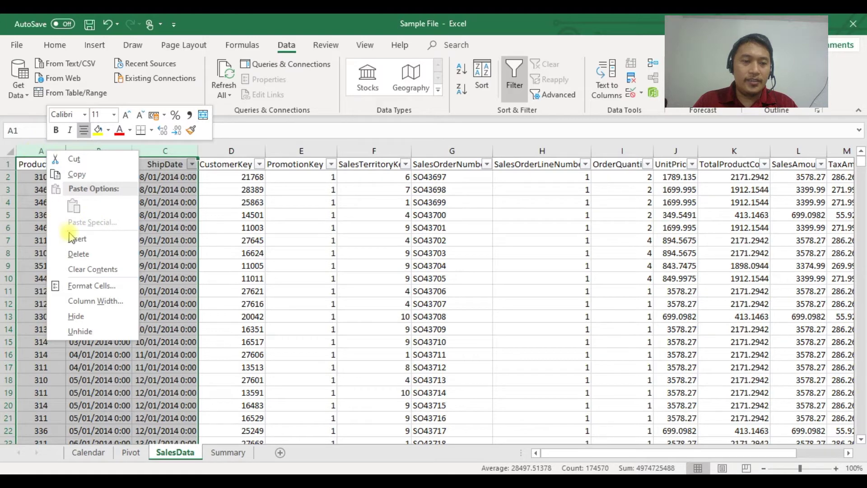
{"action": "left_click", "coordinate": [290, 249]}
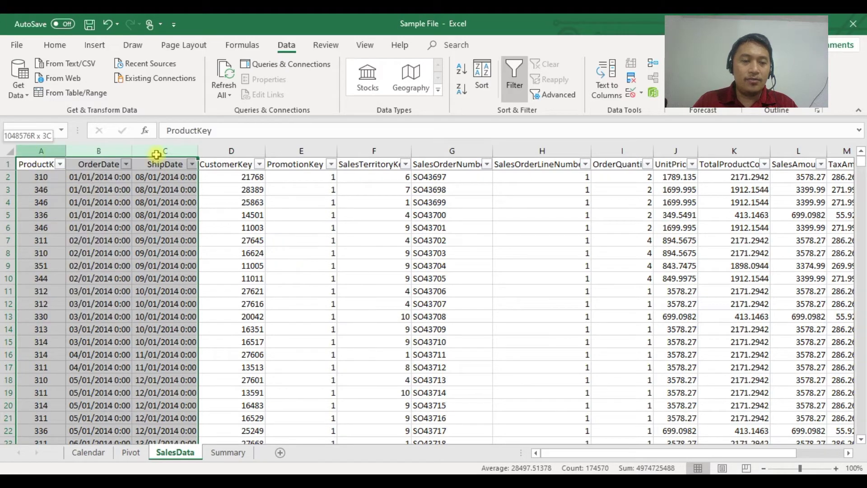
{"action": "right_click", "coordinate": [46, 150]}
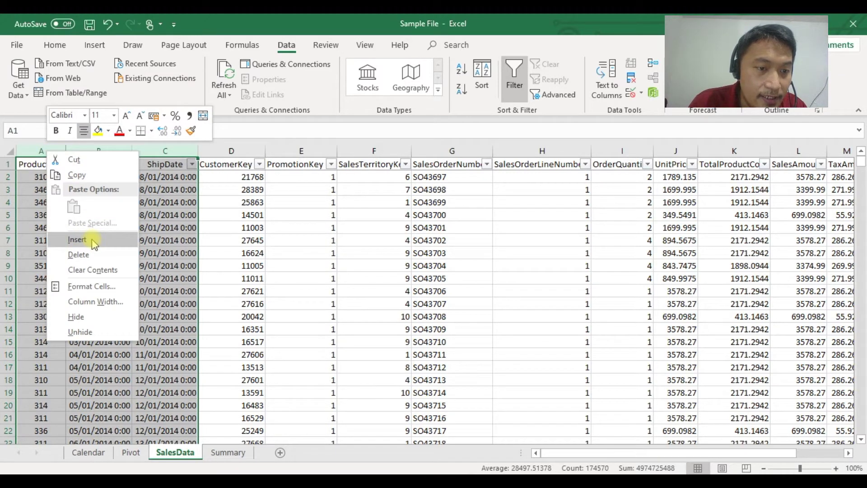
{"action": "key", "text": "Escape"}
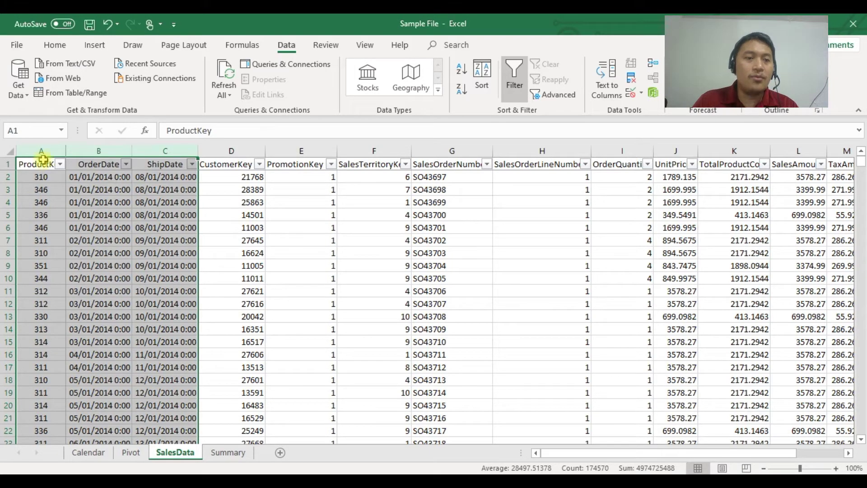
Step: Insert three blank columns before the ProductKey column in the SalesData sheet
{"action": "left_click", "coordinate": [47, 151]}
{"action": "left_click_drag", "start_coordinate": [46, 151], "coordinate": [160, 162]}
{"action": "right_click", "coordinate": [39, 151]}
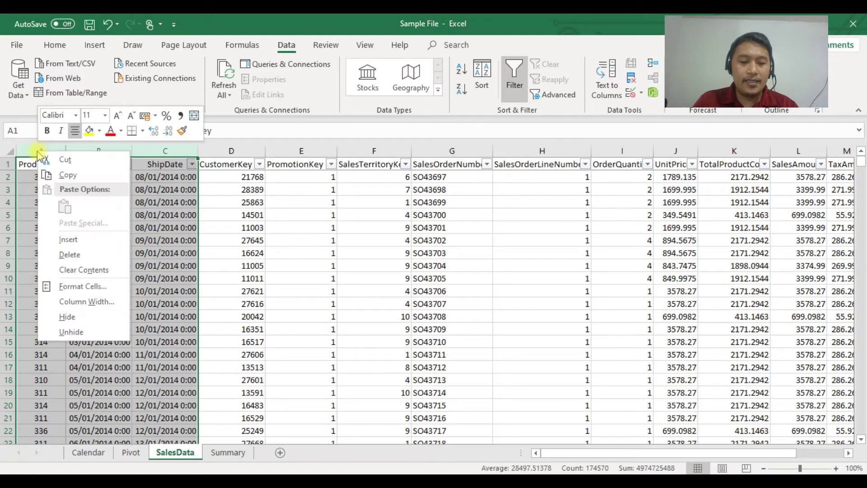
{"action": "key", "text": "i"}
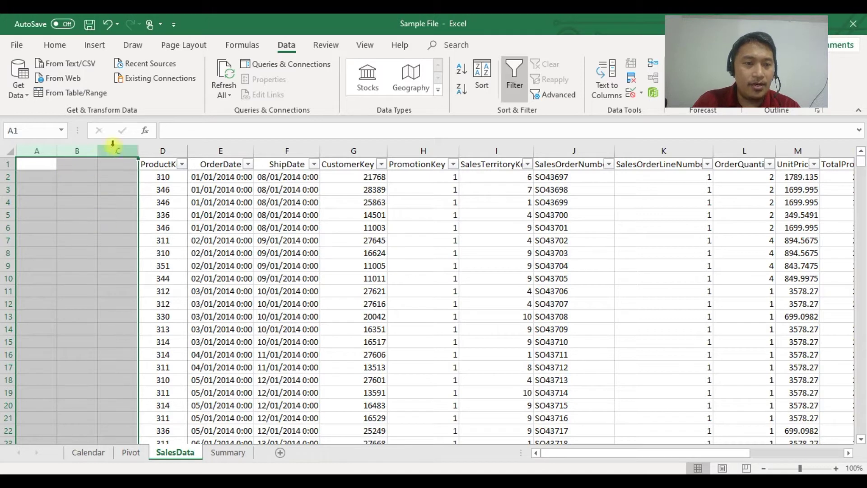
Step: Enter the headers Date, Month and Year in cells A1 to C1
{"action": "left_click", "coordinate": [120, 168]}
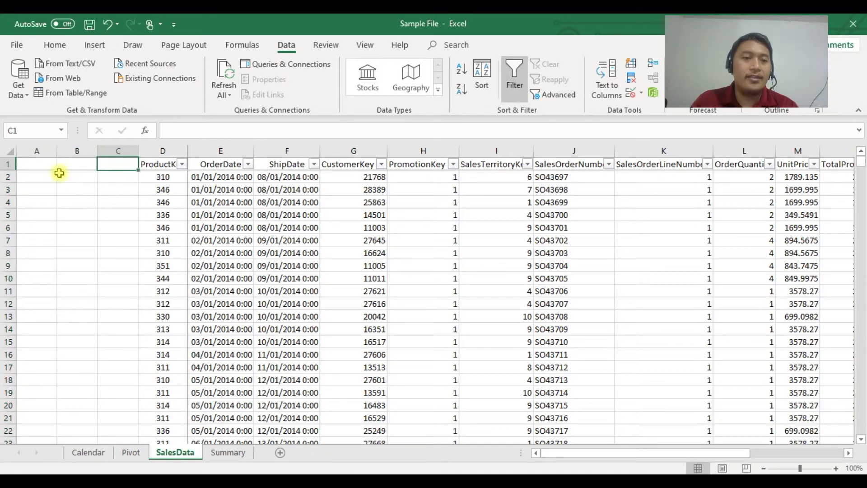
{"action": "left_click", "coordinate": [45, 163]}
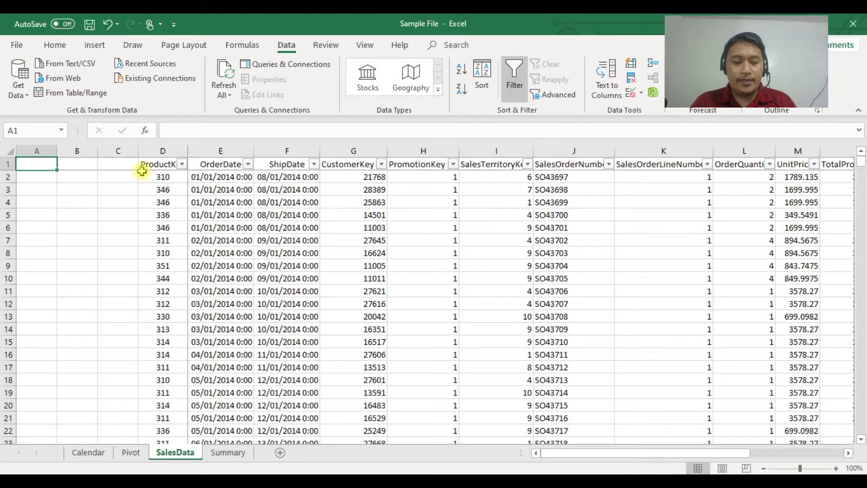
{"action": "type", "text": "Date"}
{"action": "key", "text": "Tab"}
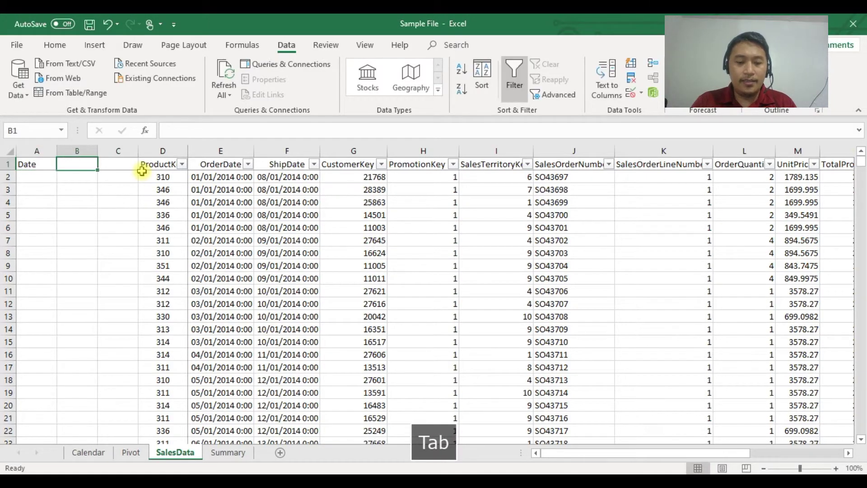
{"action": "type", "text": "Month"}
{"action": "key", "text": "Tab"}
{"action": "type", "text": "Y"}
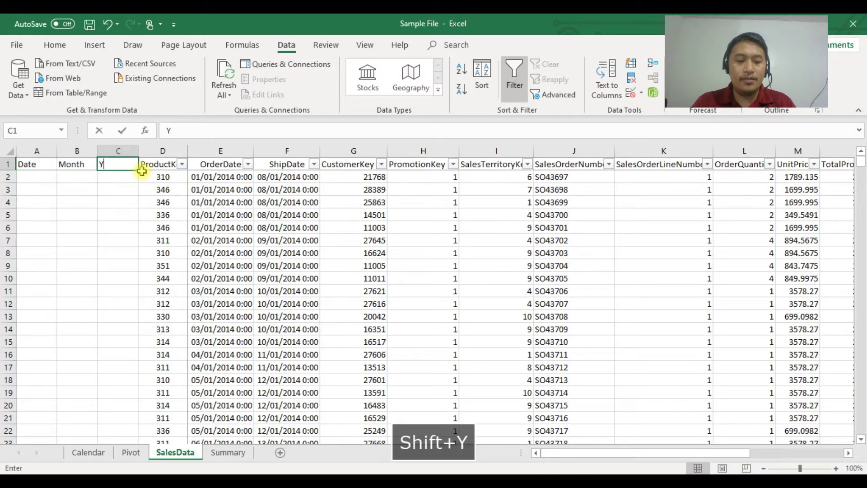
{"action": "type", "text": "ear"}
{"action": "key", "text": "Return"}
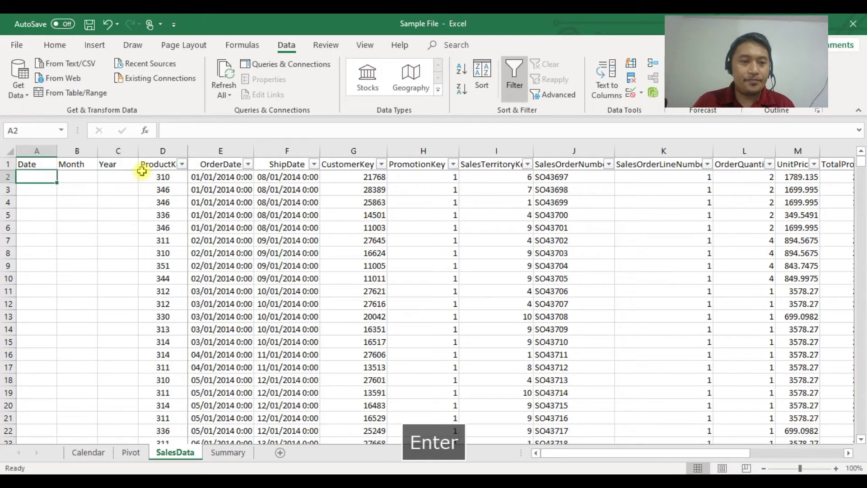
Step: Center the Date, Month and Year headers horizontally and select cell A2
{"action": "left_click_drag", "start_coordinate": [129, 165], "coordinate": [32, 163]}
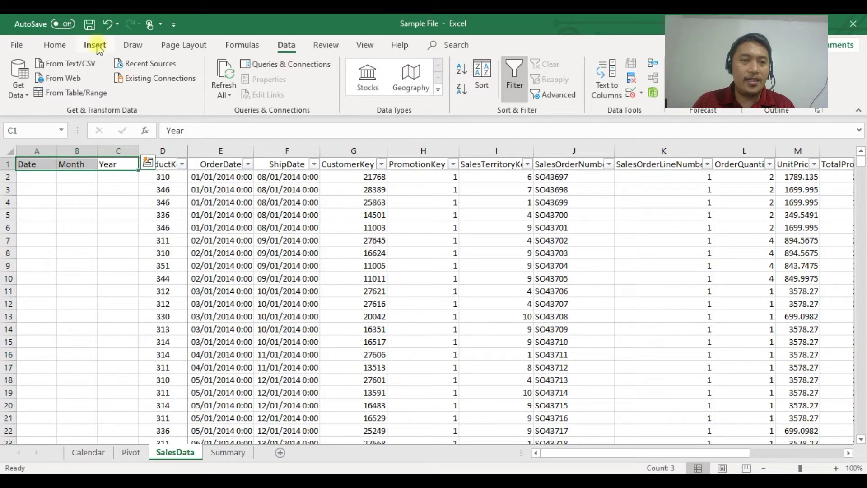
{"action": "left_click", "coordinate": [55, 45]}
{"action": "left_click", "coordinate": [221, 89]}
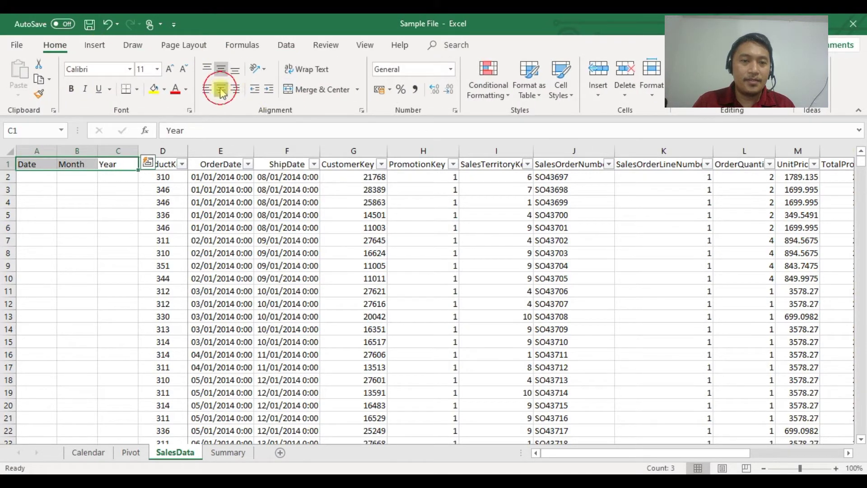
{"action": "left_click", "coordinate": [48, 177]}
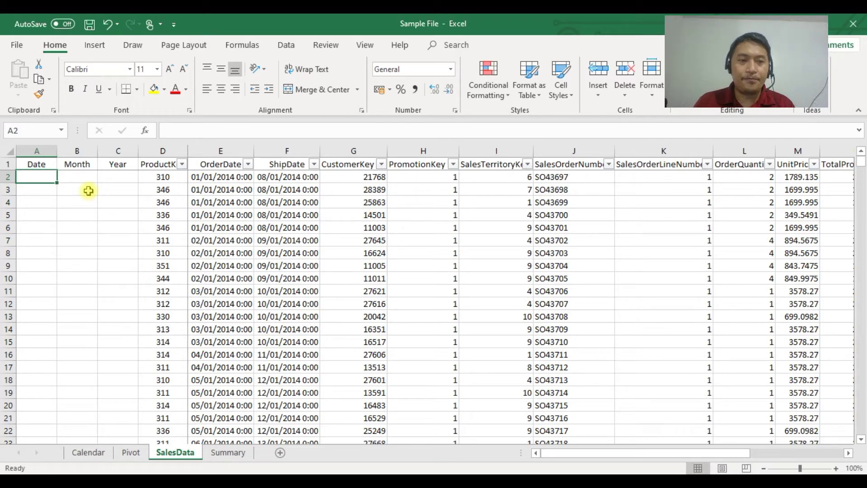
{"action": "type", "text": "="}
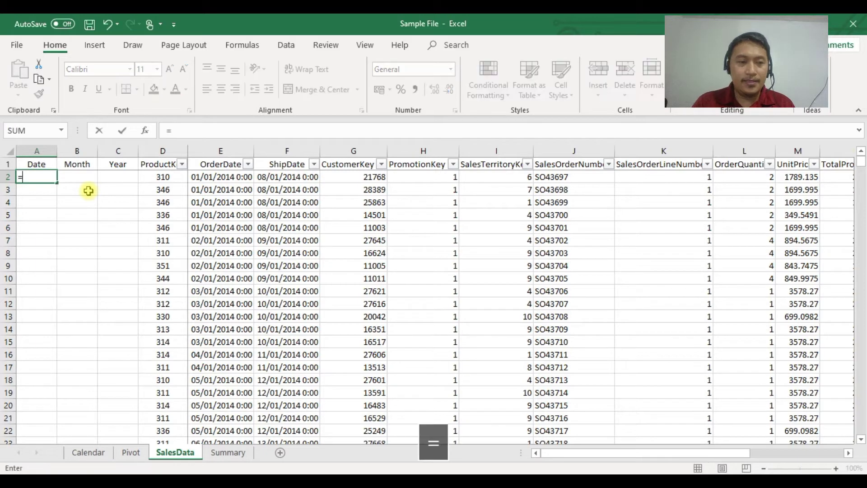
{"action": "type", "text": "da"}
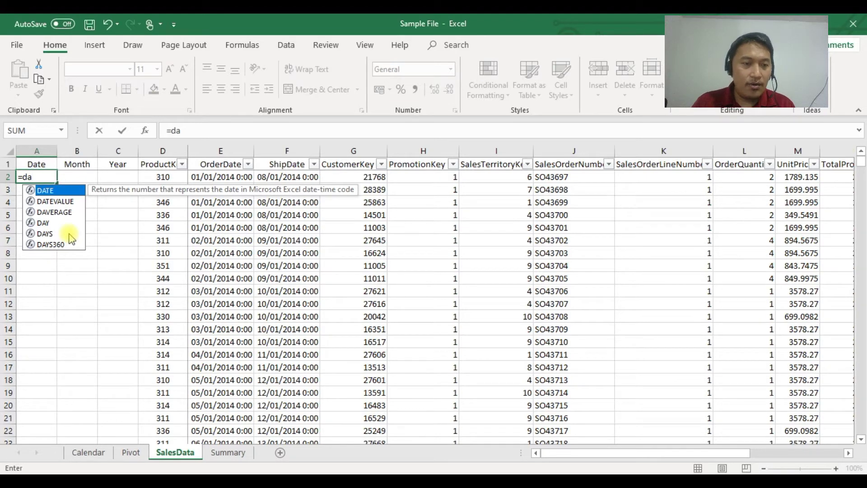
{"action": "key", "text": "Down"}
{"action": "key", "text": "Down"}
{"action": "key", "text": "Down"}
{"action": "key", "text": "Down"}
{"action": "key", "text": "Down"}
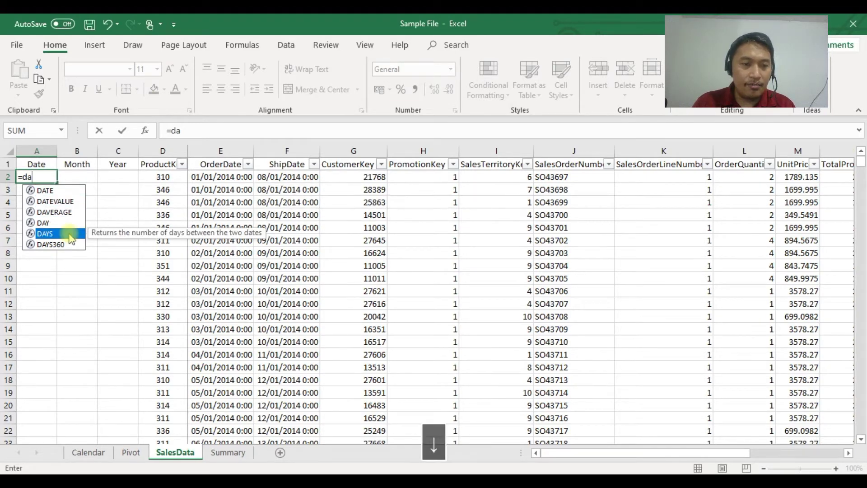
{"action": "key", "text": "Up"}
{"action": "key", "text": "Up"}
{"action": "key", "text": "Up"}
{"action": "key", "text": "Up"}
{"action": "key", "text": "Up"}
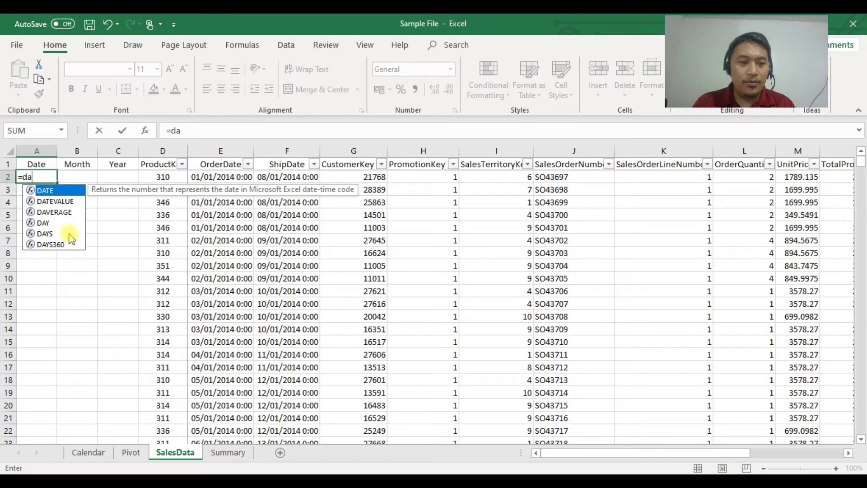
{"action": "key", "text": "Tab"}
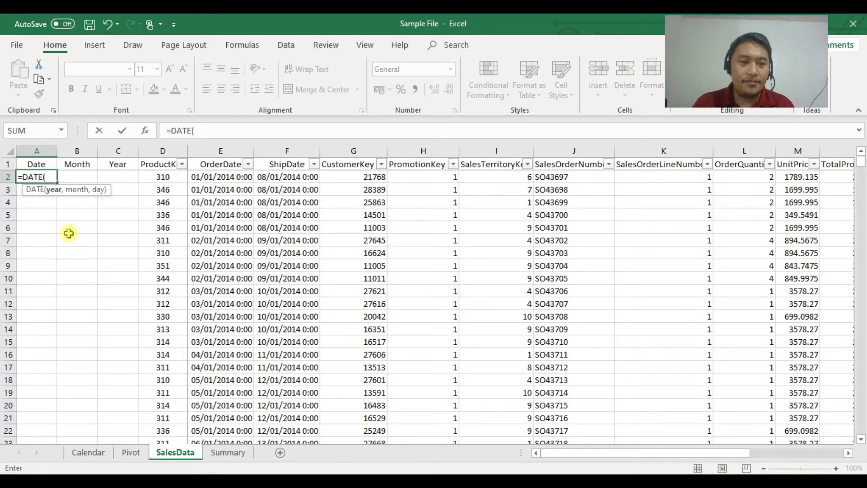
{"action": "key", "text": "Escape"}
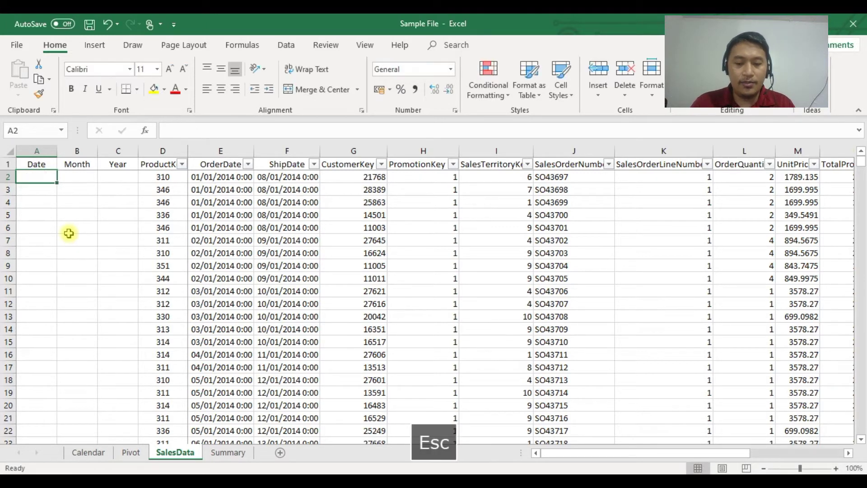
Step: Start a DATE formula in cell A2 with YEAR(E2) as its year argument
{"action": "type", "text": "="}
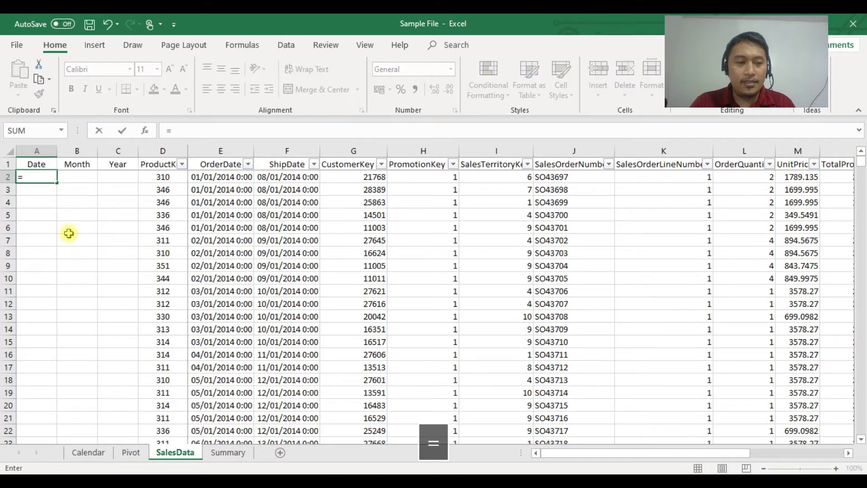
{"action": "type", "text": "da"}
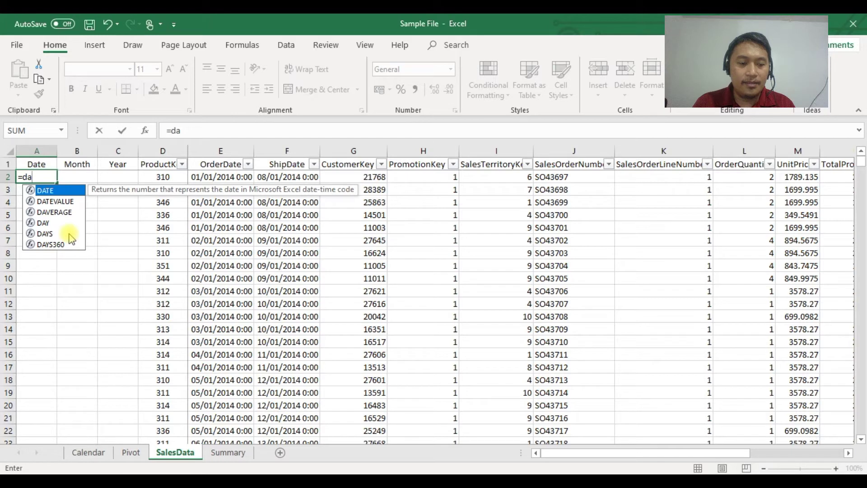
{"action": "key", "text": "Tab"}
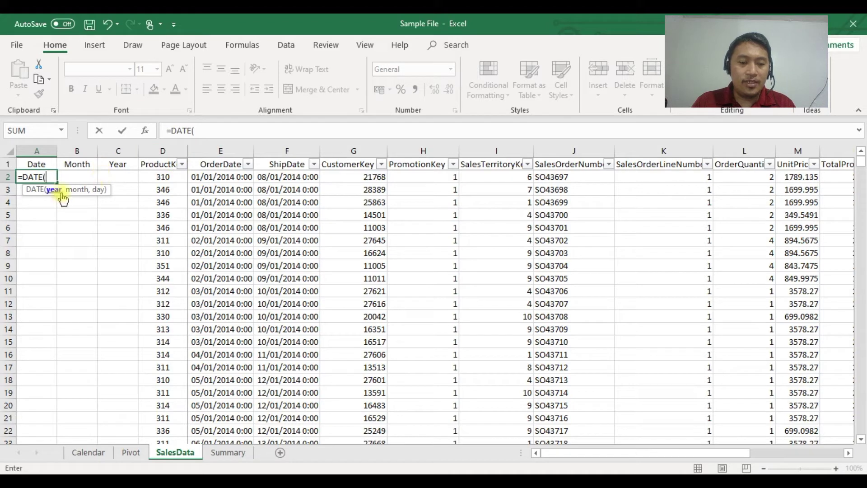
{"action": "type", "text": "ye"}
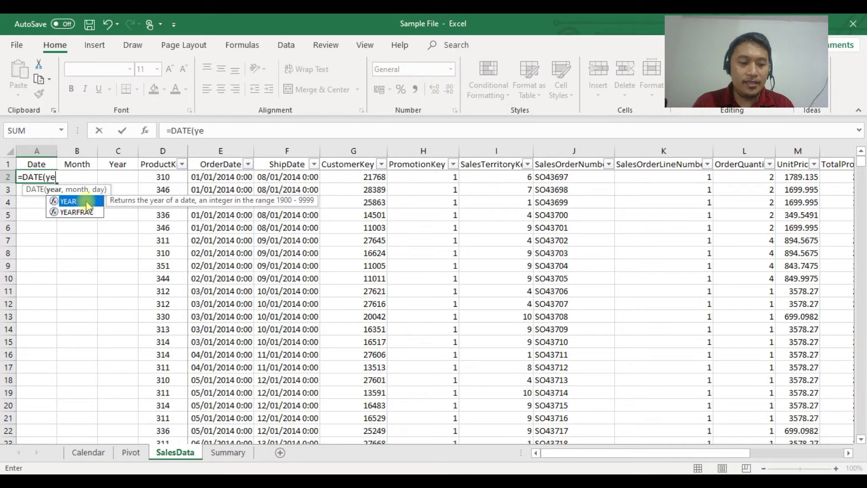
{"action": "key", "text": "Tab"}
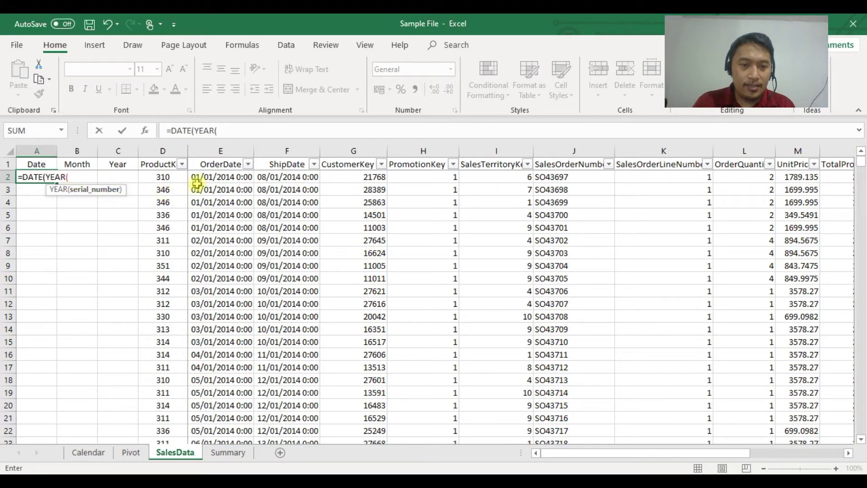
{"action": "left_click", "coordinate": [226, 177]}
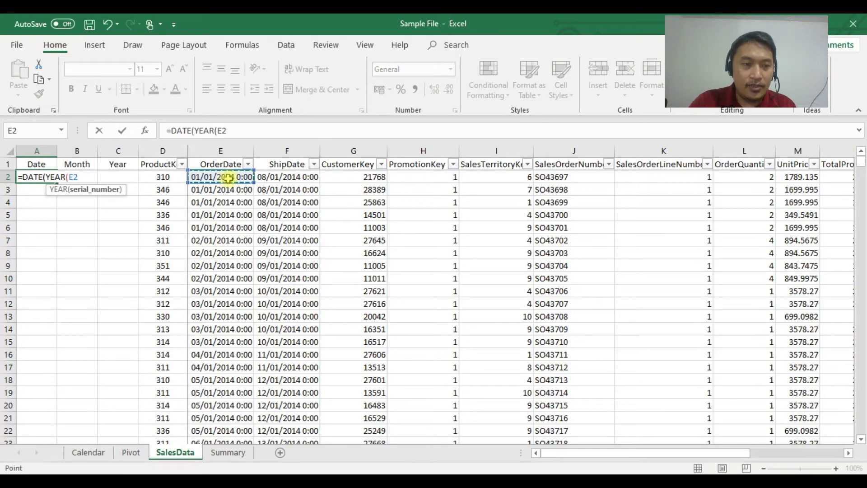
{"action": "type", "text": ")"}
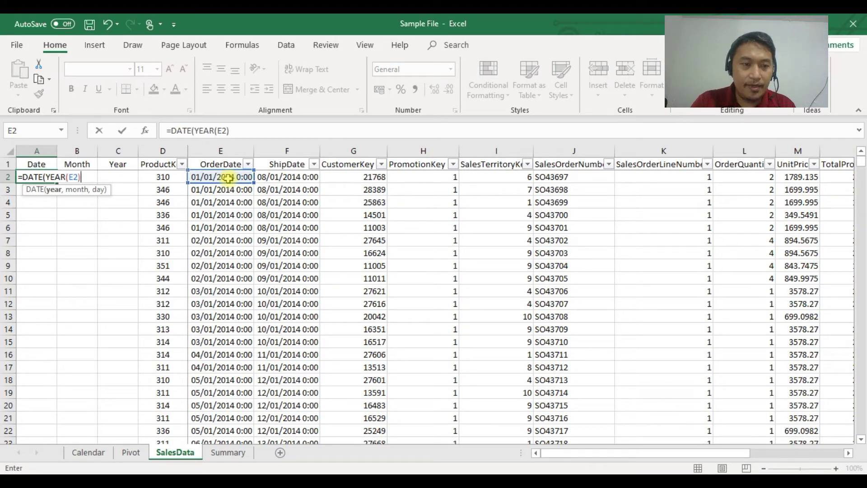
{"action": "type", "text": ","}
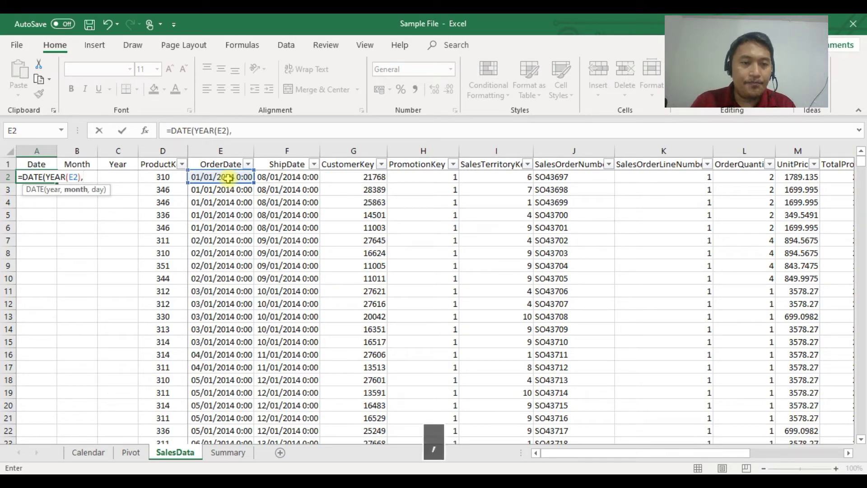
Step: Add MONTH(E2) as the month argument of the DATE formula in A2
{"action": "type", "text": "monn"}
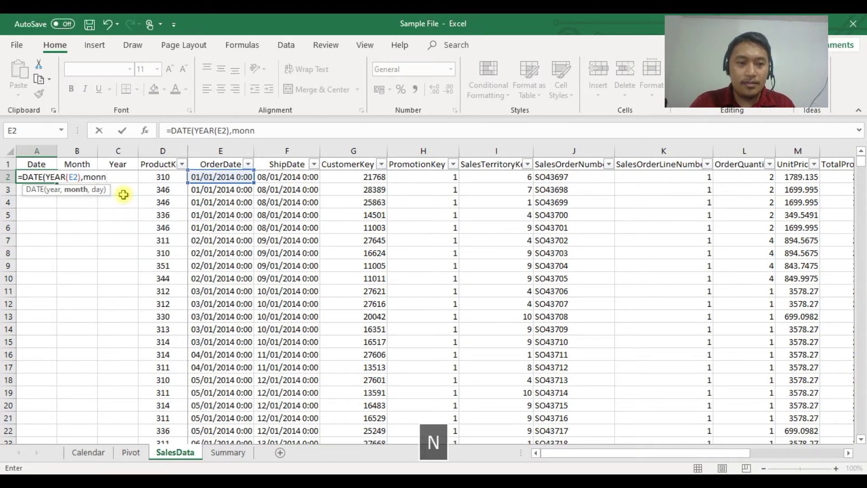
{"action": "key", "text": "BackSpace"}
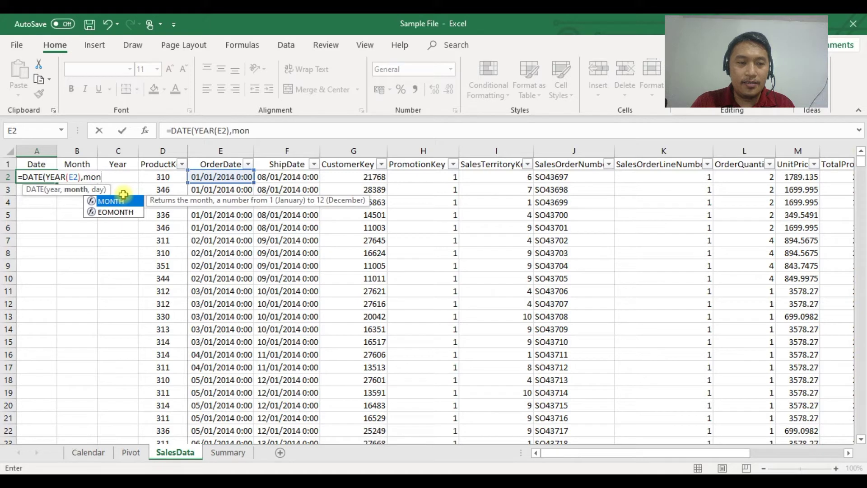
{"action": "key", "text": "Tab"}
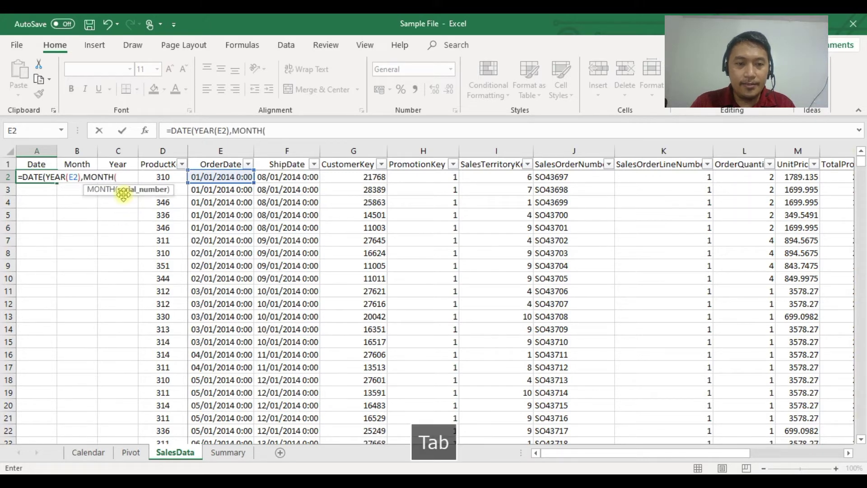
{"action": "left_click", "coordinate": [213, 176]}
{"action": "type", "text": ")"}
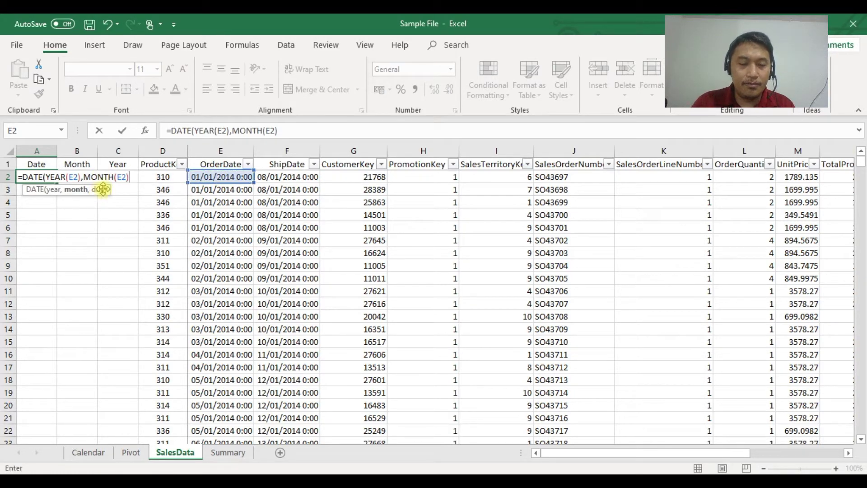
{"action": "type", "text": ","}
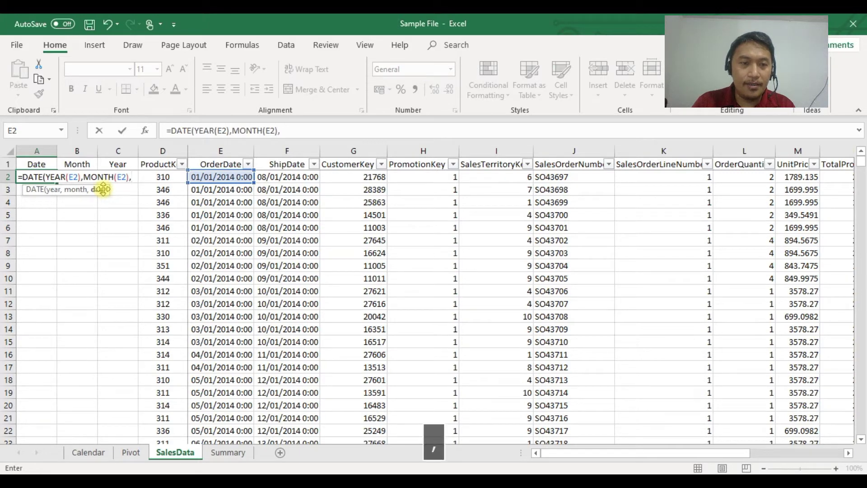
Step: Add DAY(E2) as the day argument and complete the formula as =DATE(YEAR(E2),MONTH(E2),DAY(E2))
{"action": "type", "text": "da"}
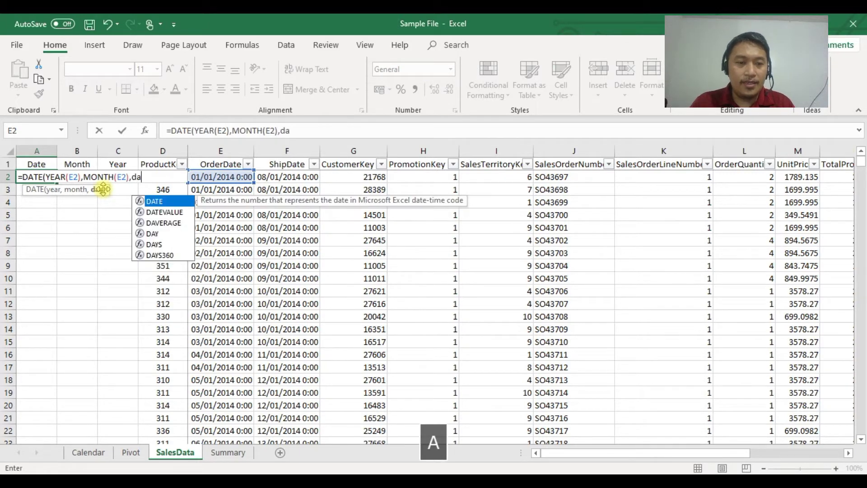
{"action": "key", "text": "Down"}
{"action": "key", "text": "Down"}
{"action": "key", "text": "Down"}
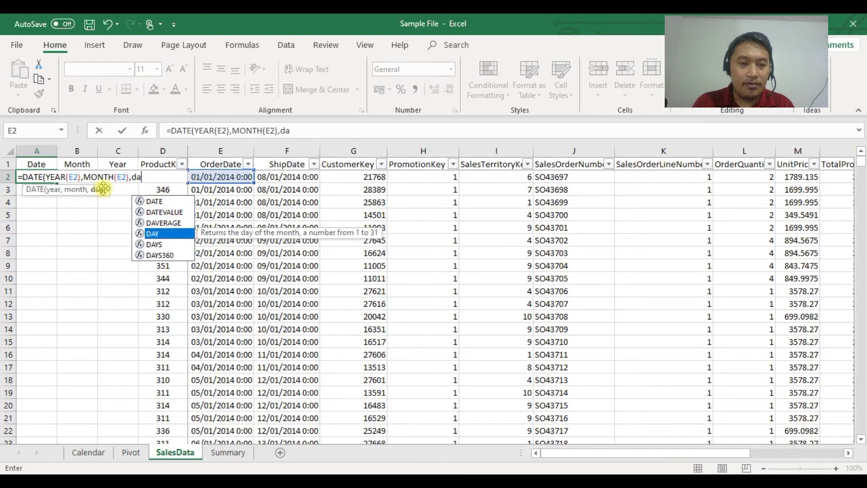
{"action": "key", "text": "Tab"}
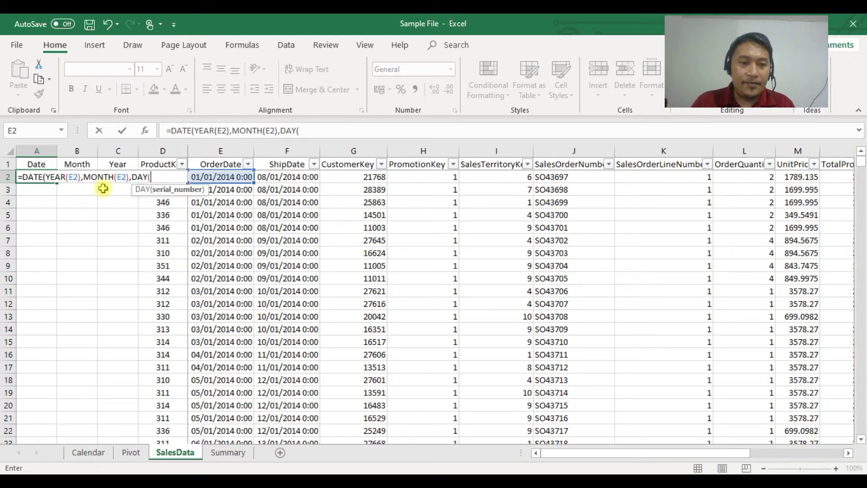
{"action": "left_click", "coordinate": [237, 177]}
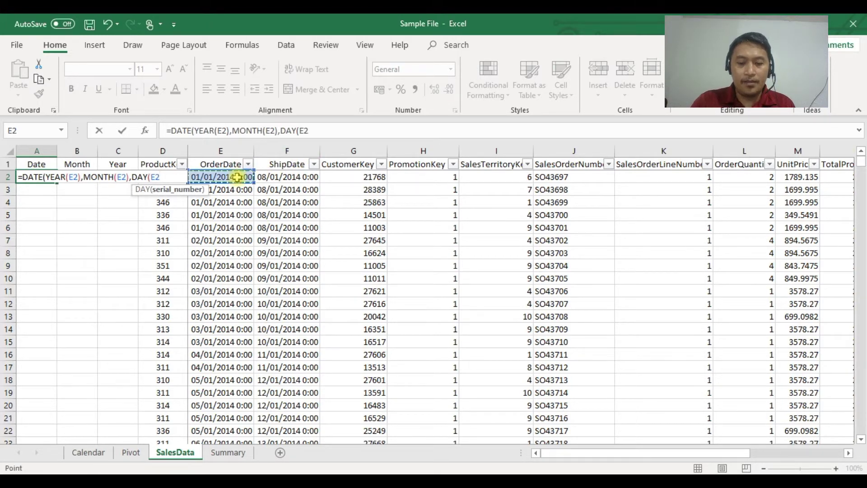
{"action": "type", "text": ")"}
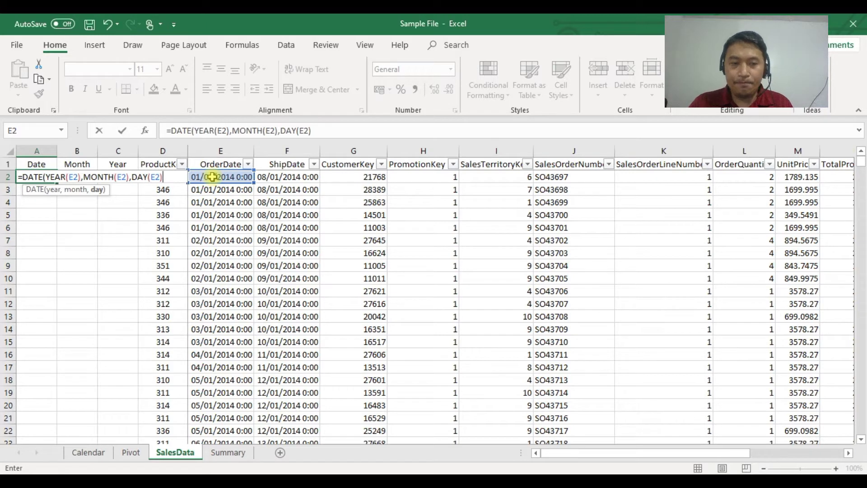
{"action": "key", "text": "Return"}
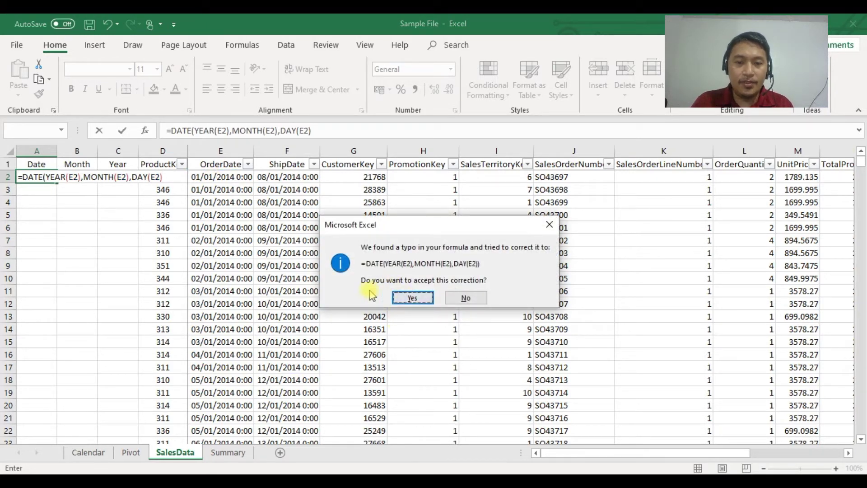
{"action": "left_click", "coordinate": [421, 299]}
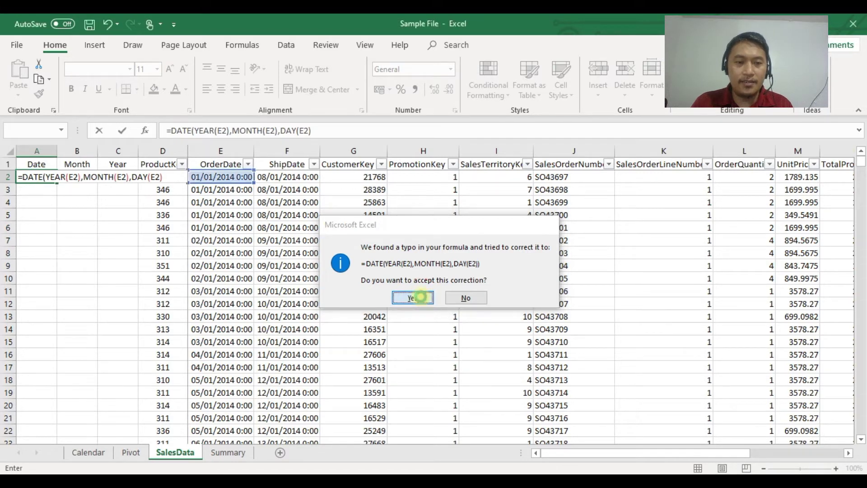
Step: Format cell A2 with the short date number format
{"action": "left_click", "coordinate": [35, 177]}
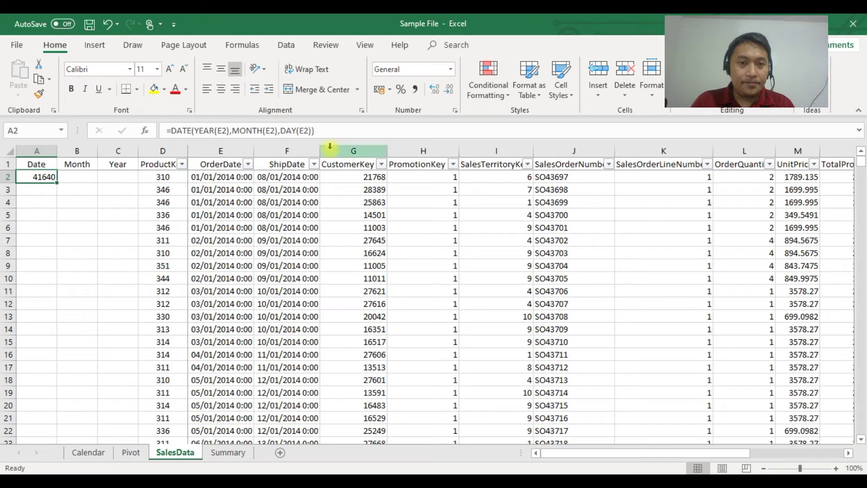
{"action": "left_click", "coordinate": [412, 70]}
{"action": "type", "text": "S"}
{"action": "key", "text": "Return"}
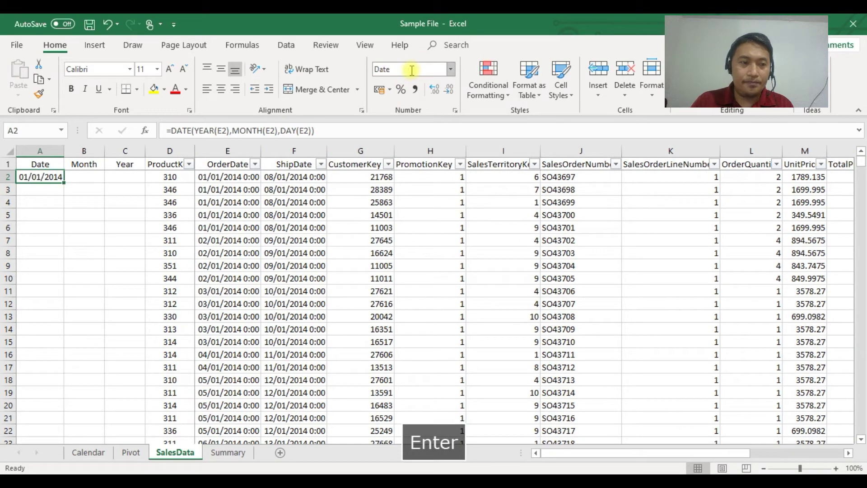
Step: Start a DATEVALUE formula in cell B2 with a nested TEXT function
{"action": "key", "text": "Tab"}
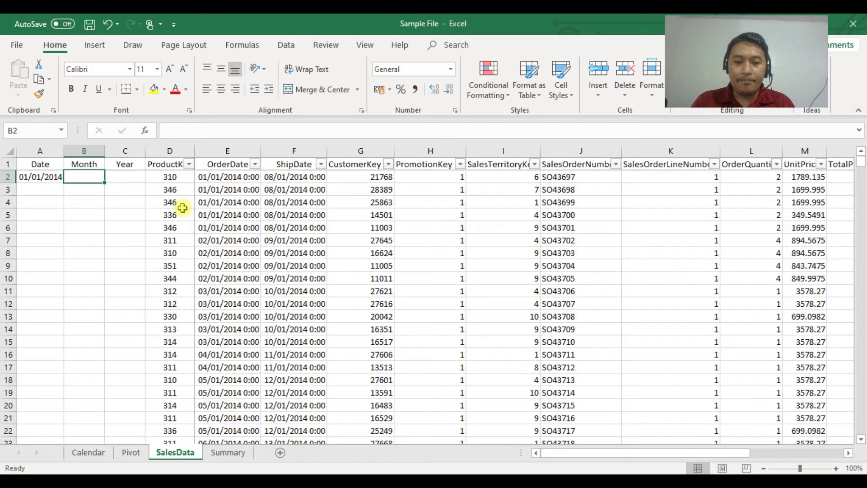
{"action": "type", "text": "="}
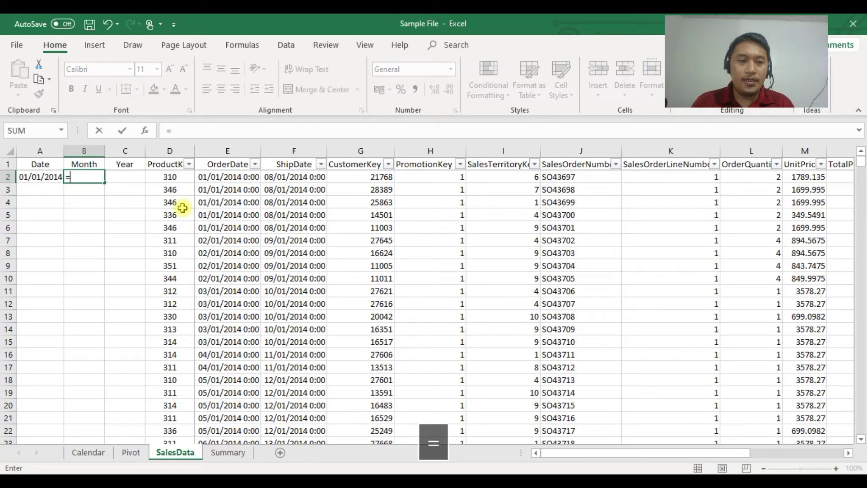
{"action": "type", "text": "date"}
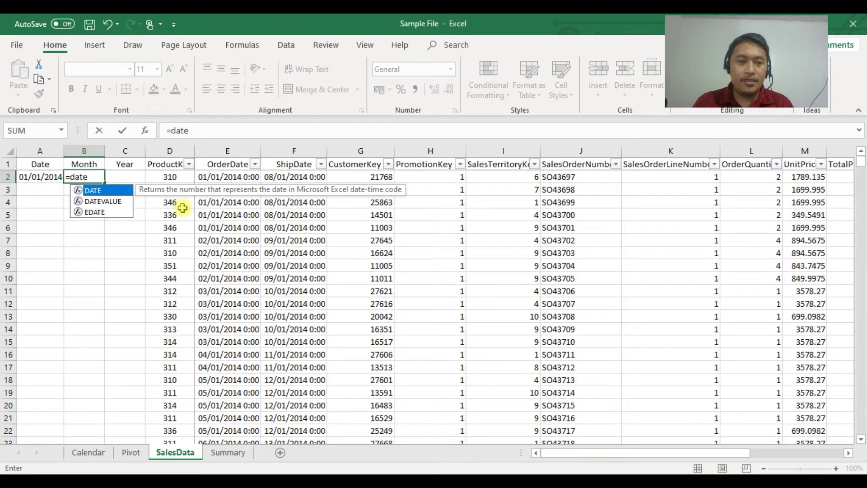
{"action": "key", "text": "Down"}
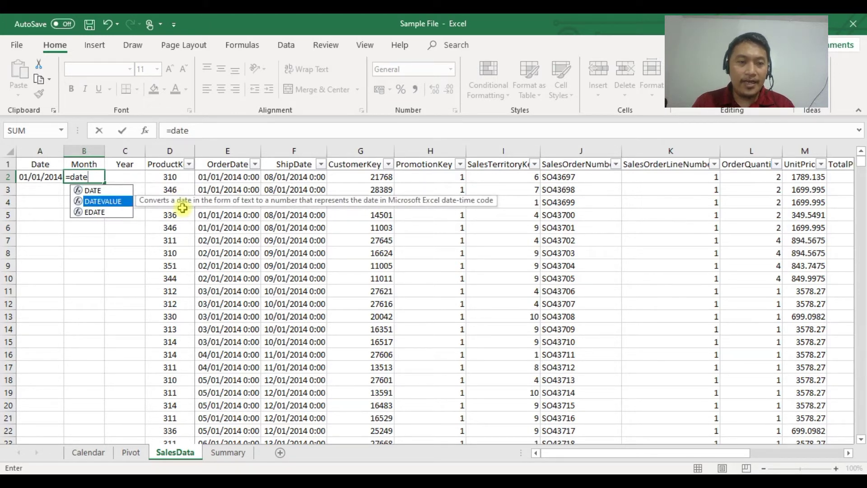
{"action": "key", "text": "Tab"}
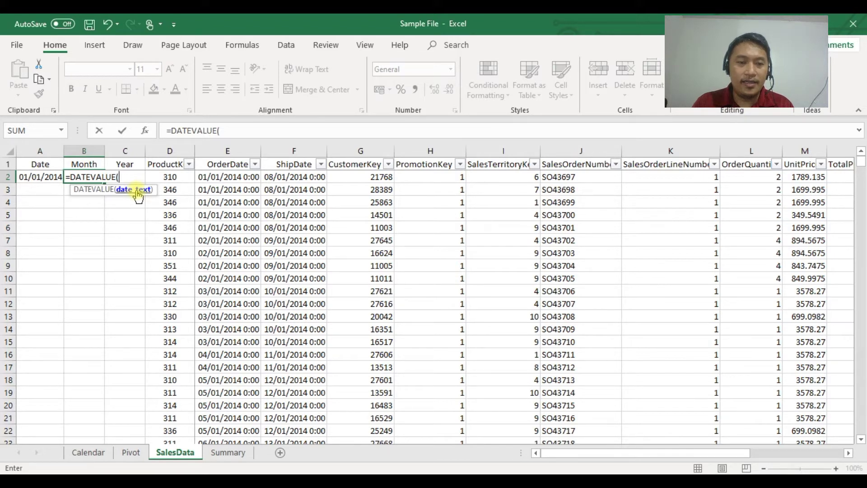
{"action": "type", "text": "te"}
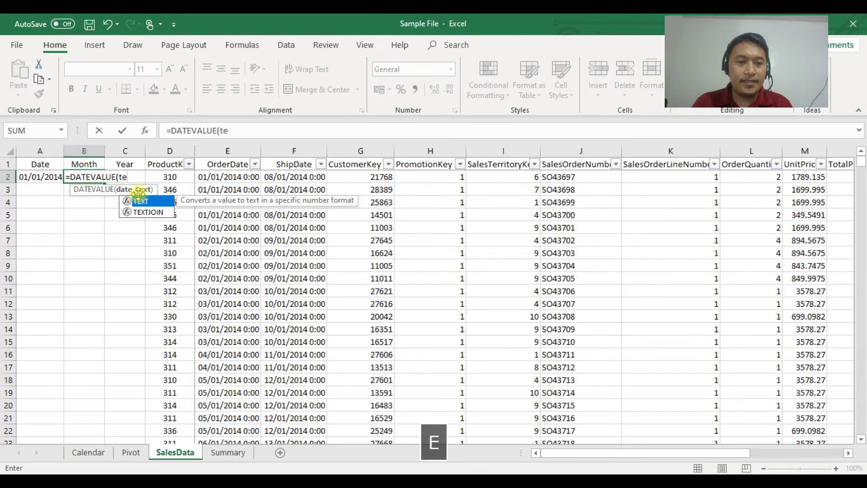
{"action": "key", "text": "Tab"}
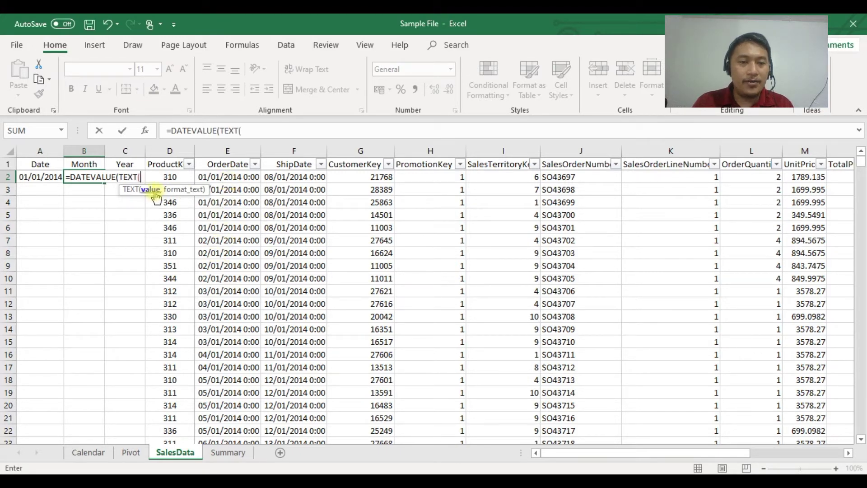
Step: Complete the Month formula in B2 as =DATEVALUE(TEXT(E2,"mm/yyyy")), accepting the added closing parenthesis
{"action": "left_click", "coordinate": [237, 178]}
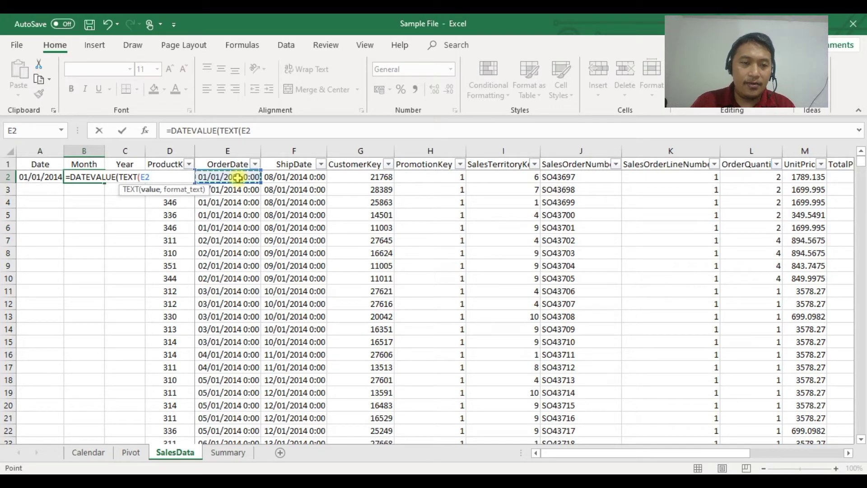
{"action": "type", "text": ","}
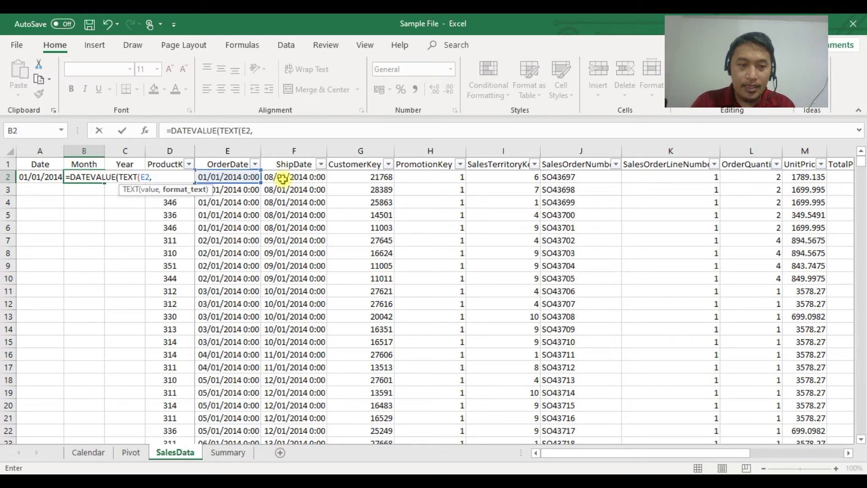
{"action": "type", "text": "\""}
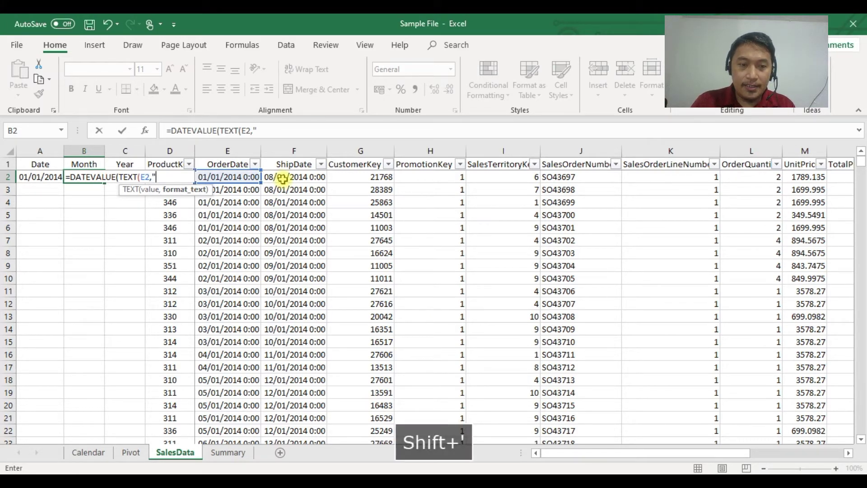
{"action": "type", "text": "mm"}
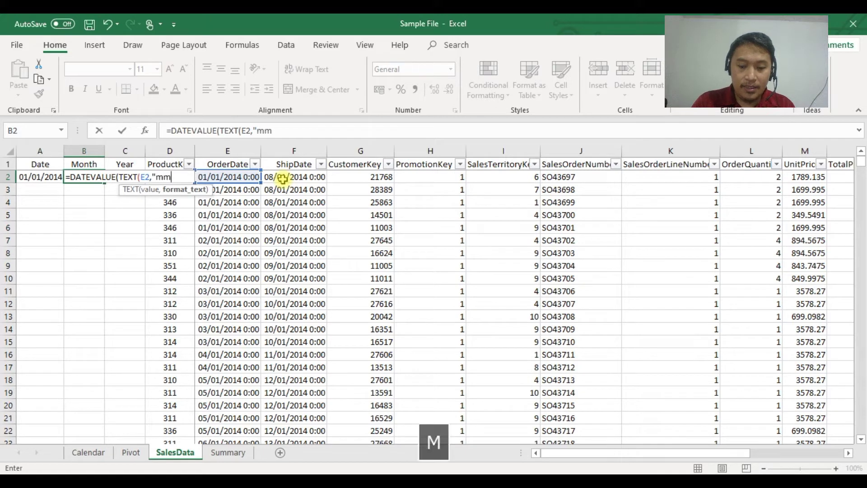
{"action": "type", "text": "/yyy"}
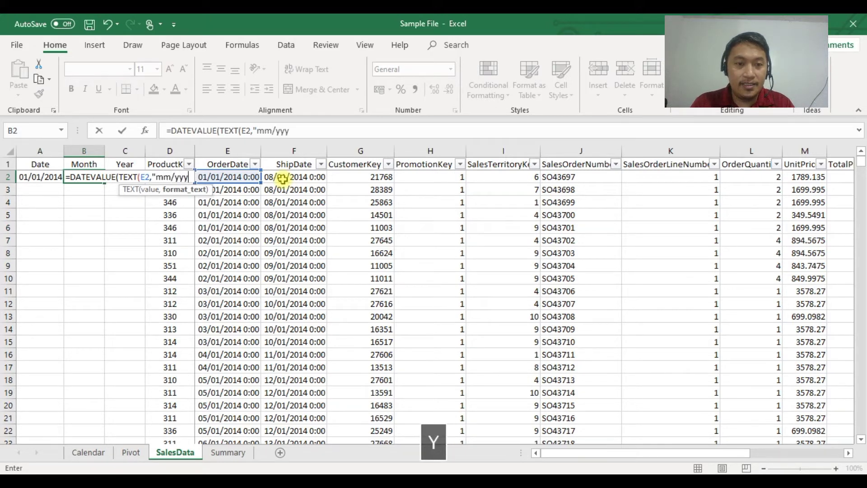
{"action": "type", "text": "y\""}
{"action": "left_click", "coordinate": [330, 131]}
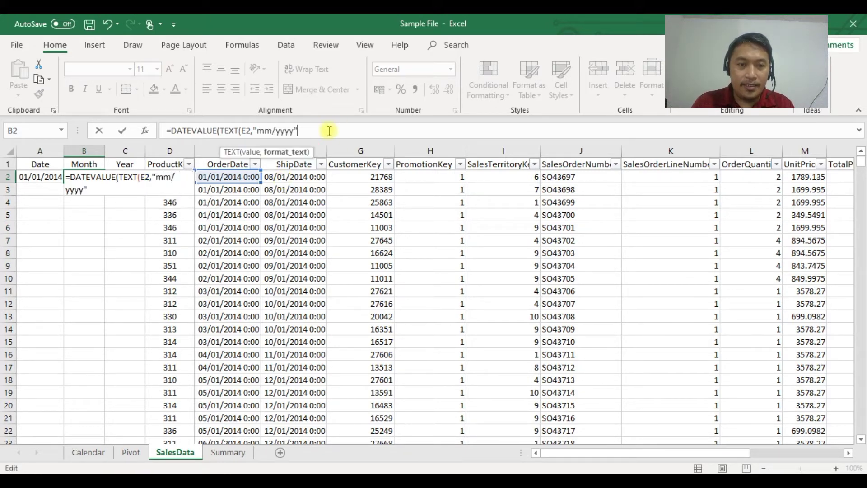
{"action": "type", "text": ")"}
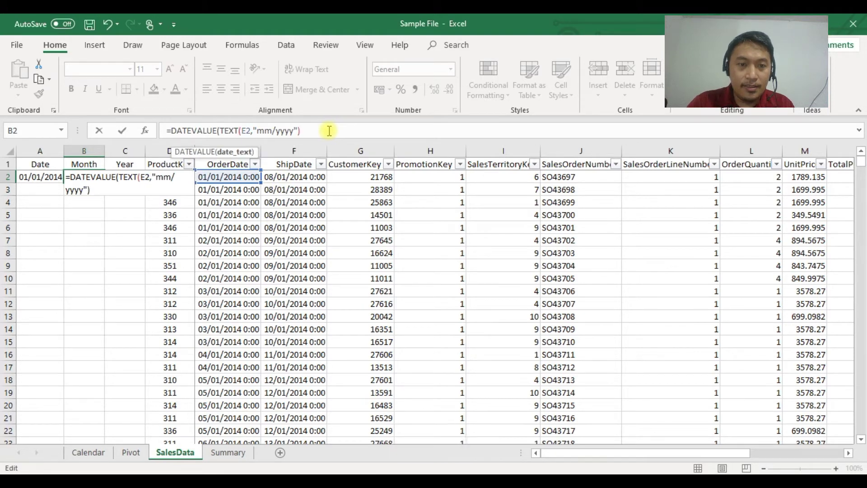
{"action": "key", "text": "Return"}
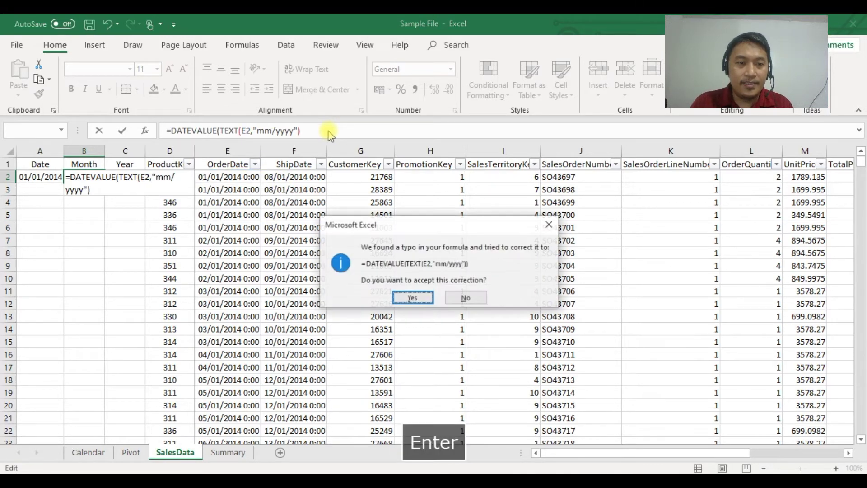
{"action": "key", "text": "Return"}
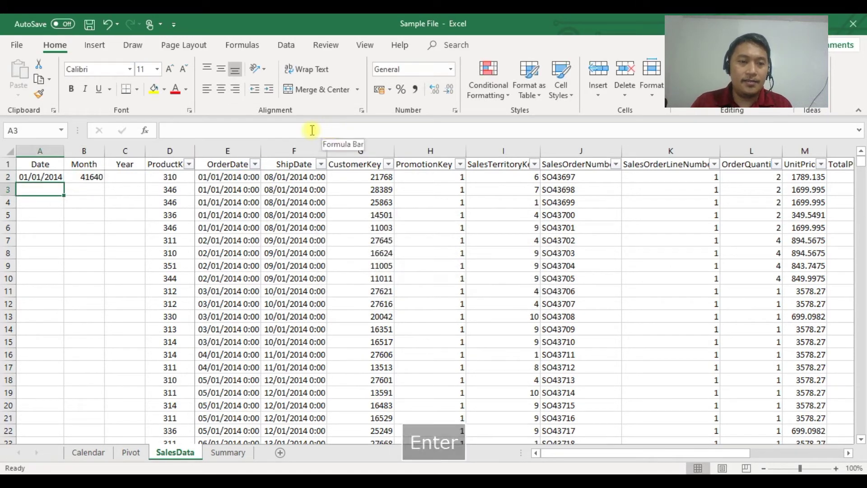
Step: Format cell B2 with the Short Date number format
{"action": "left_click", "coordinate": [86, 177]}
{"action": "left_click", "coordinate": [412, 70]}
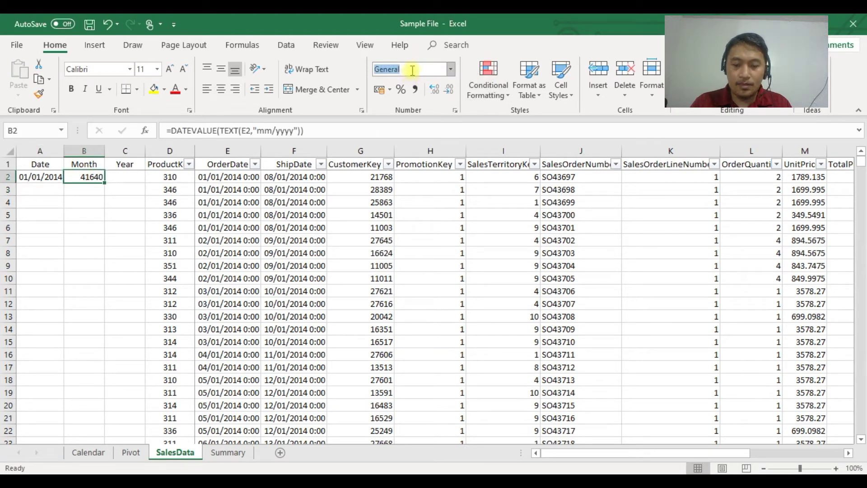
{"action": "type", "text": "Short Date"}
{"action": "key", "text": "Return"}
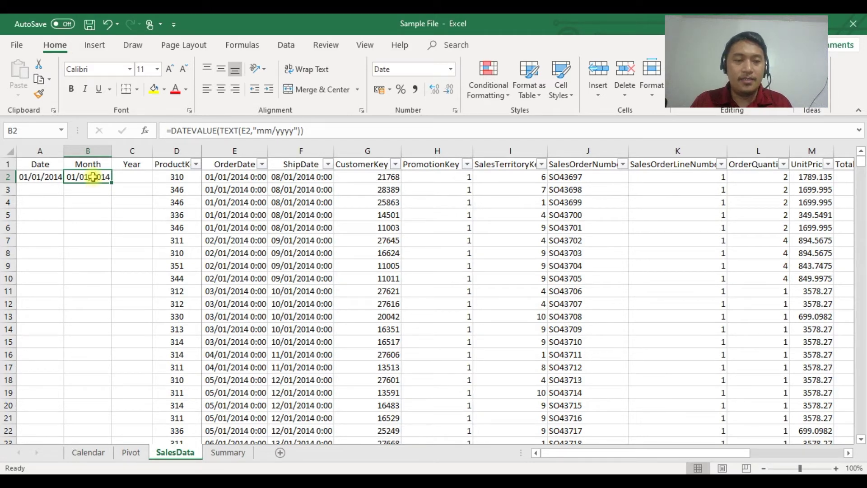
Step: Enter the formula =YEAR(E2) in cell C2 of the Year column
{"action": "left_click", "coordinate": [128, 177]}
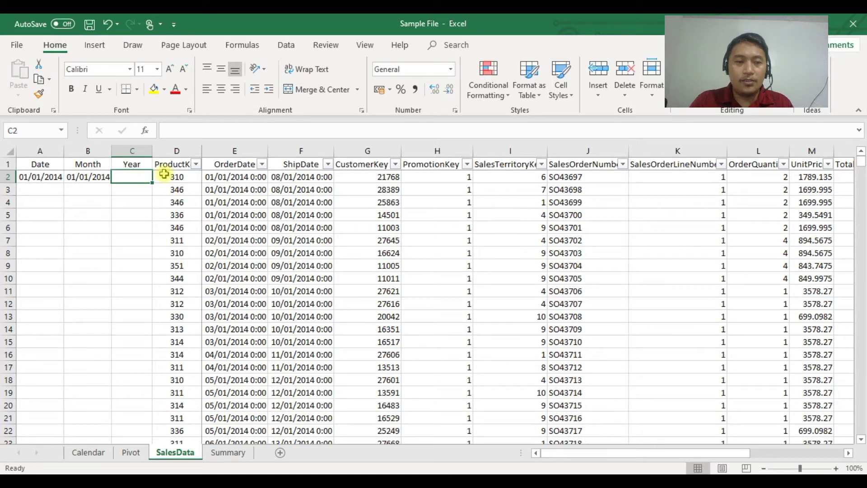
{"action": "type", "text": "=y"}
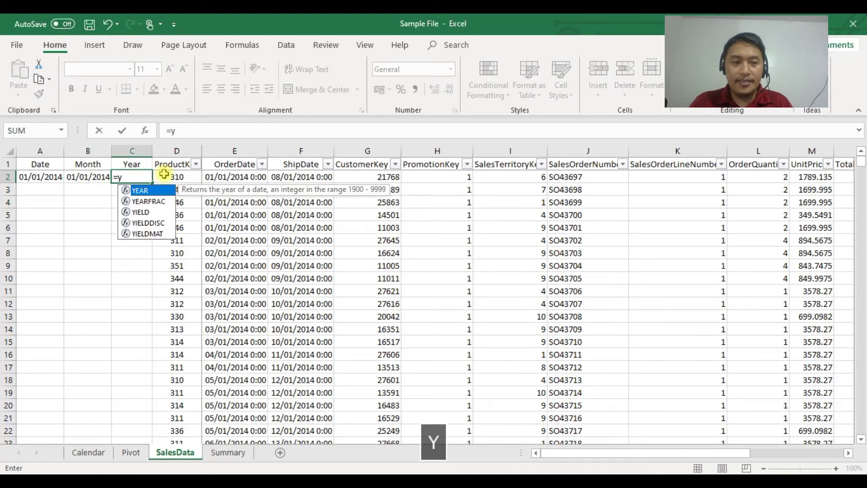
{"action": "key", "text": "Tab"}
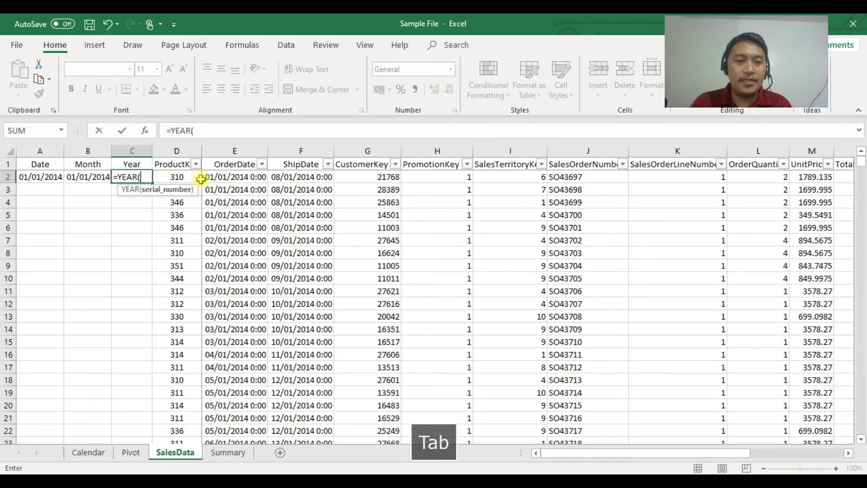
{"action": "left_click", "coordinate": [255, 177]}
{"action": "type", "text": ")"}
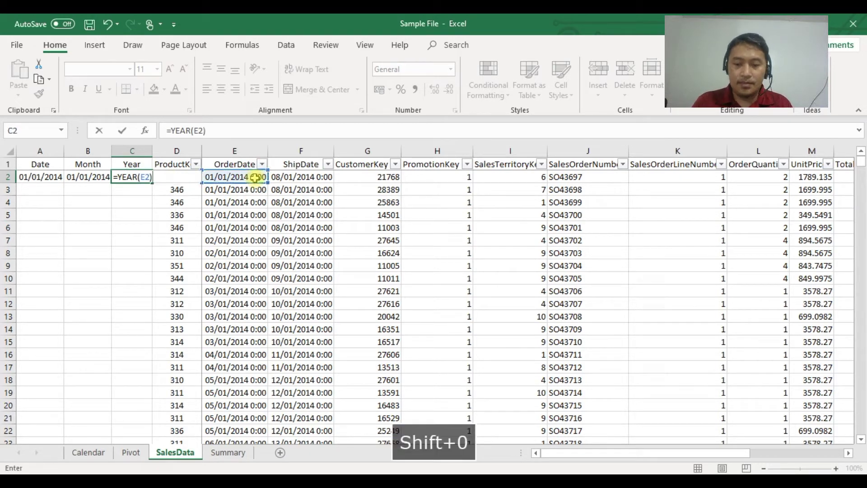
{"action": "key", "text": "Return"}
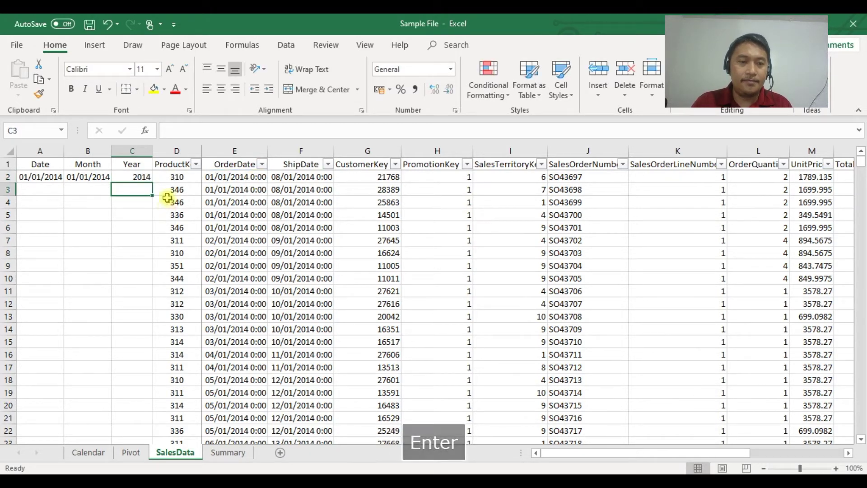
Step: Fill the Date, Month and Year formulas in A2:C2 down to the last data row
{"action": "left_click_drag", "start_coordinate": [142, 178], "coordinate": [43, 176]}
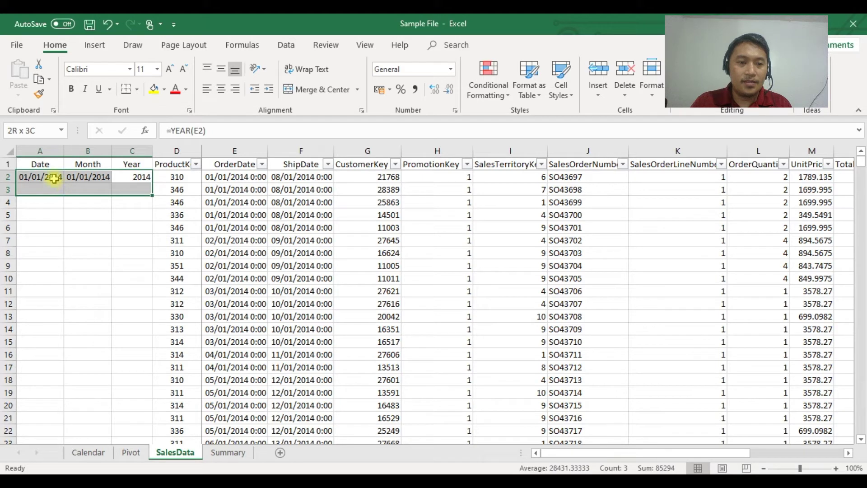
{"action": "left_click", "coordinate": [88, 201]}
{"action": "left_click", "coordinate": [35, 176]}
{"action": "left_click", "coordinate": [140, 178], "text": "shift"}
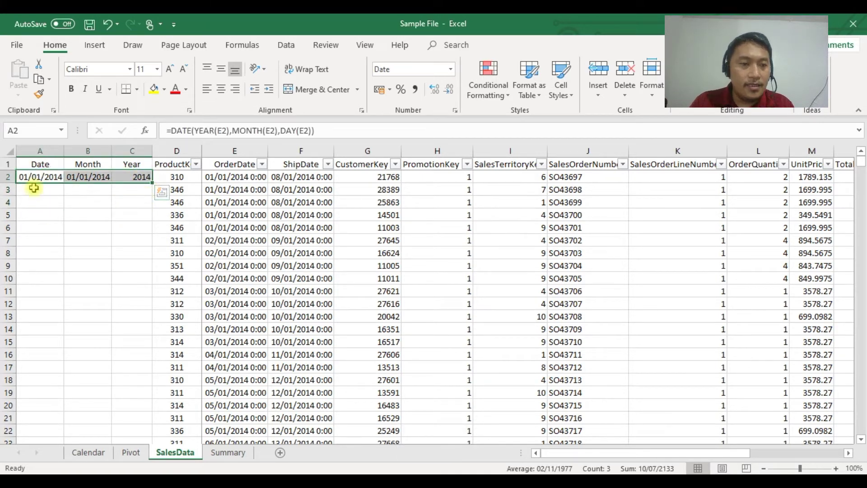
{"action": "left_click_drag", "start_coordinate": [34, 176], "coordinate": [136, 177]}
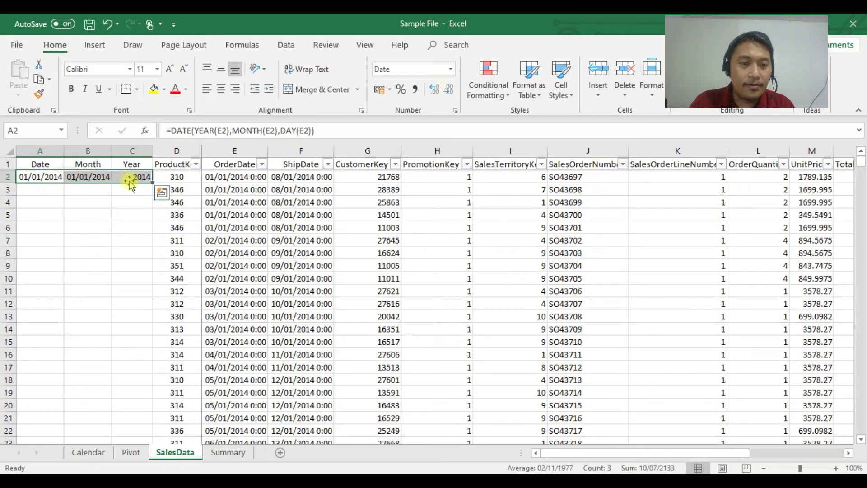
{"action": "double_click", "coordinate": [154, 184]}
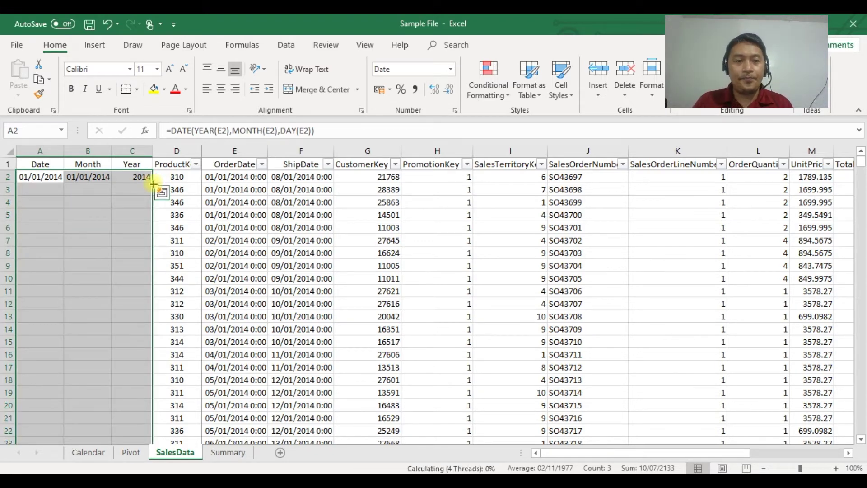
Step: Check the filled Year formulas in row 8 and at the end of the data
{"action": "left_click", "coordinate": [144, 254]}
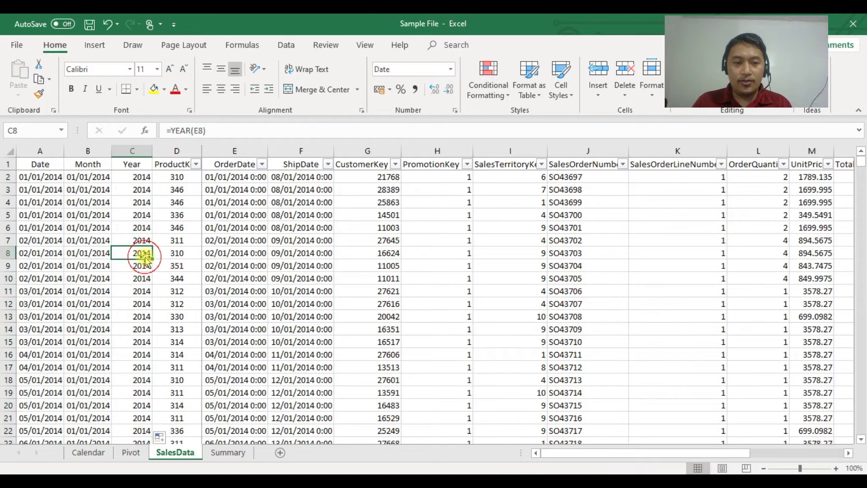
{"action": "key", "text": "ctrl+Down"}
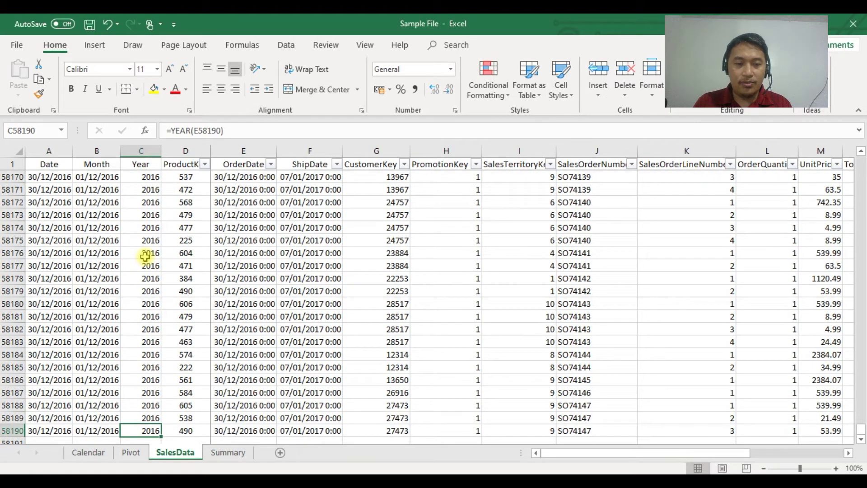
{"action": "key", "text": "Down"}
{"action": "key", "text": "Up"}
Step: Clear the ProductKey value in cell D58175 and undo the deletion
{"action": "key", "text": "Right"}
{"action": "key", "text": "Up"}
{"action": "key", "text": "Up"}
{"action": "key", "text": "Up"}
{"action": "key", "text": "Up"}
{"action": "key", "text": "Up"}
{"action": "key", "text": "Up"}
{"action": "key", "text": "Up"}
{"action": "key", "text": "Up"}
{"action": "key", "text": "Up"}
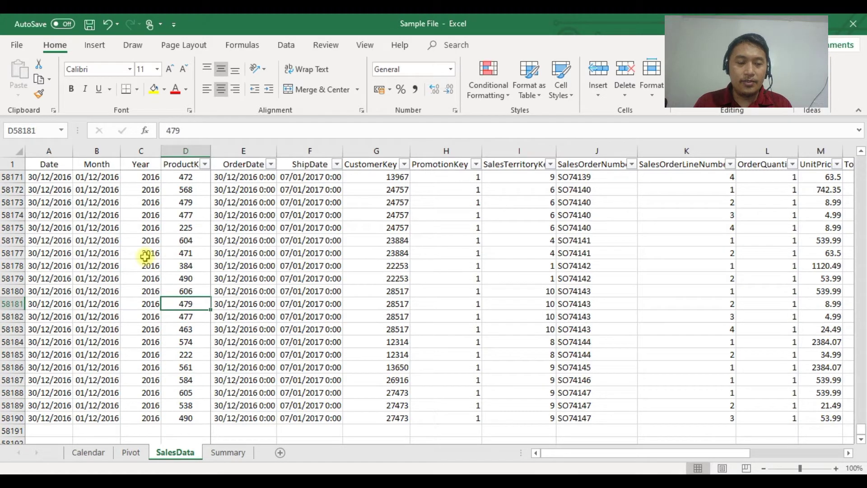
{"action": "key", "text": "Up"}
{"action": "key", "text": "Up"}
{"action": "key", "text": "Up"}
{"action": "key", "text": "Up"}
{"action": "key", "text": "Up"}
{"action": "key", "text": "Up"}
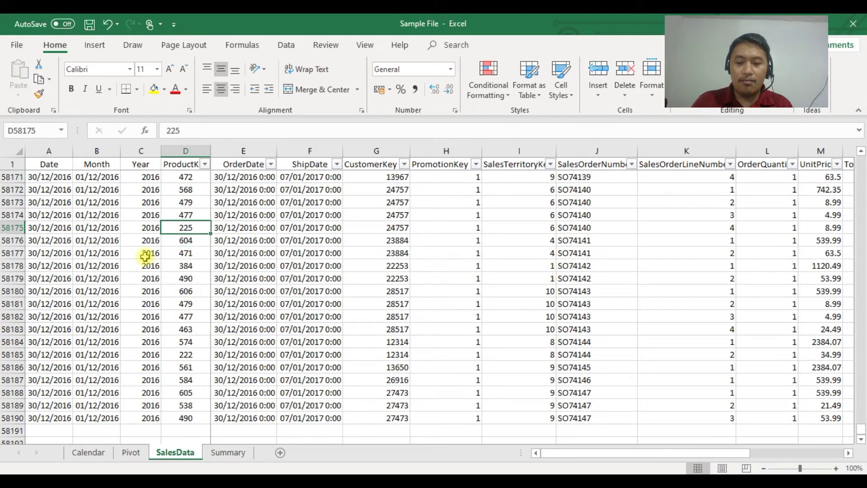
{"action": "key", "text": "Delete"}
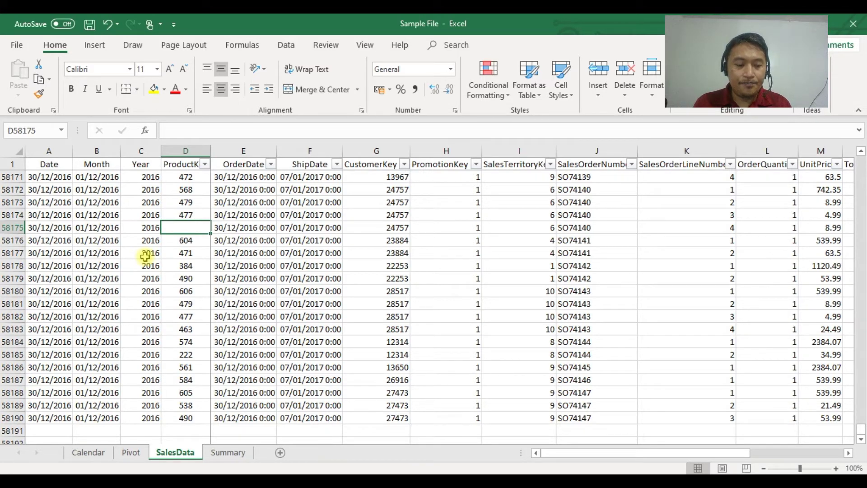
{"action": "key", "text": "ctrl+z"}
Step: Check the end of the ProductKey column and return to the first data row at cell A2
{"action": "key", "text": "Down"}
{"action": "key", "text": "ctrl+Down"}
{"action": "key", "text": "Down"}
{"action": "key", "text": "Up"}
{"action": "key", "text": "Up"}
{"action": "key", "text": "ctrl+Up"}
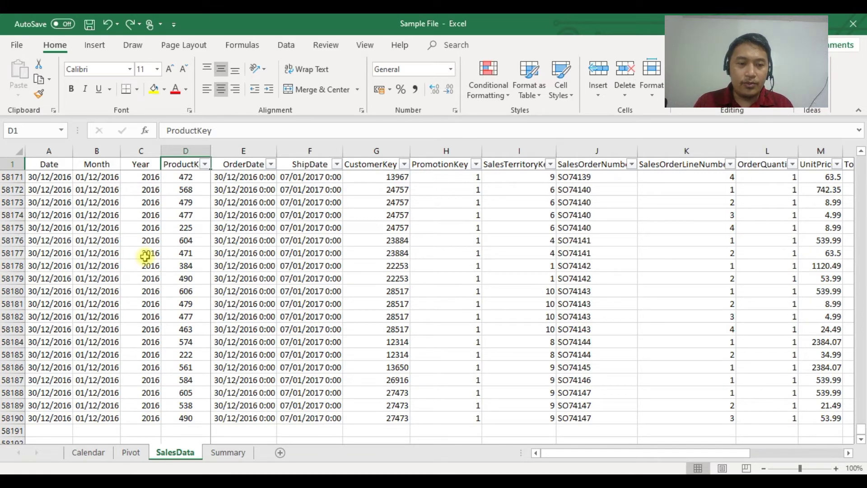
{"action": "key", "text": "Down"}
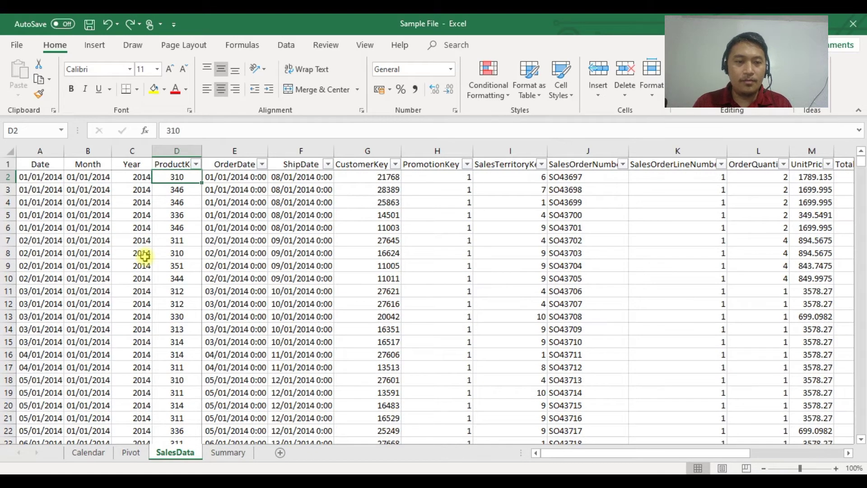
{"action": "left_click", "coordinate": [40, 176]}
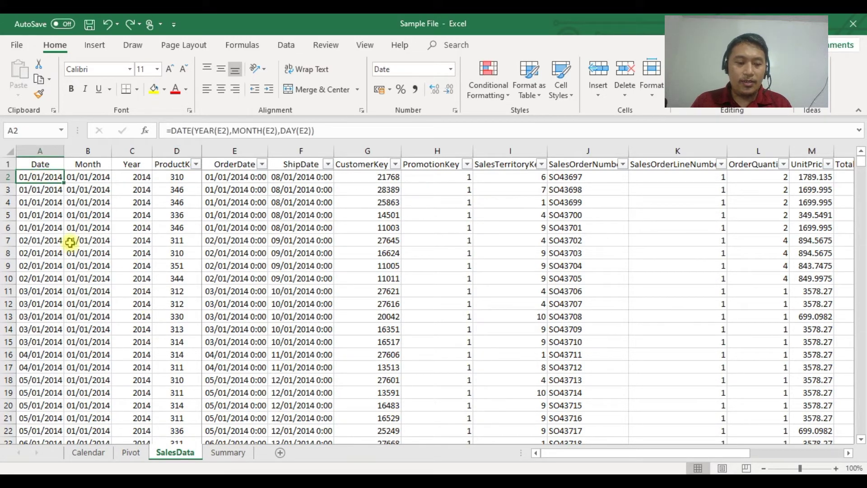
Step: Change the data source of the pivot table on the Pivot sheet to SalesData columns A through Q
{"action": "left_click", "coordinate": [228, 453]}
{"action": "left_click", "coordinate": [131, 453]}
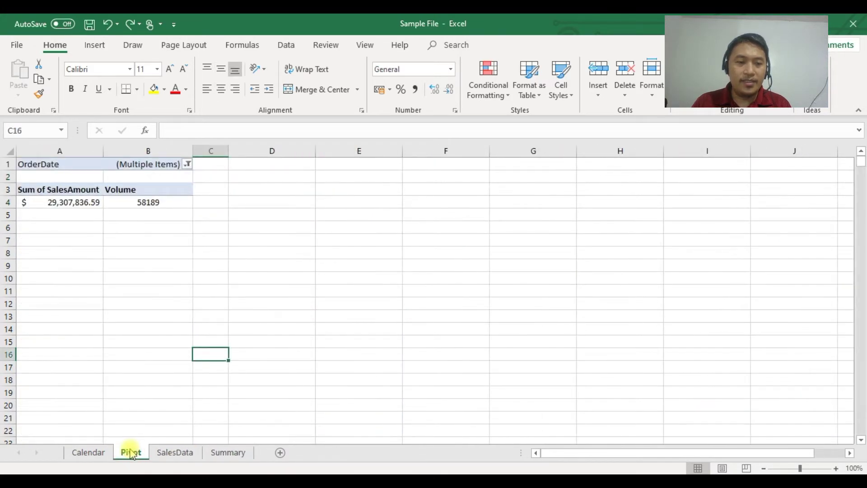
{"action": "left_click", "coordinate": [149, 288]}
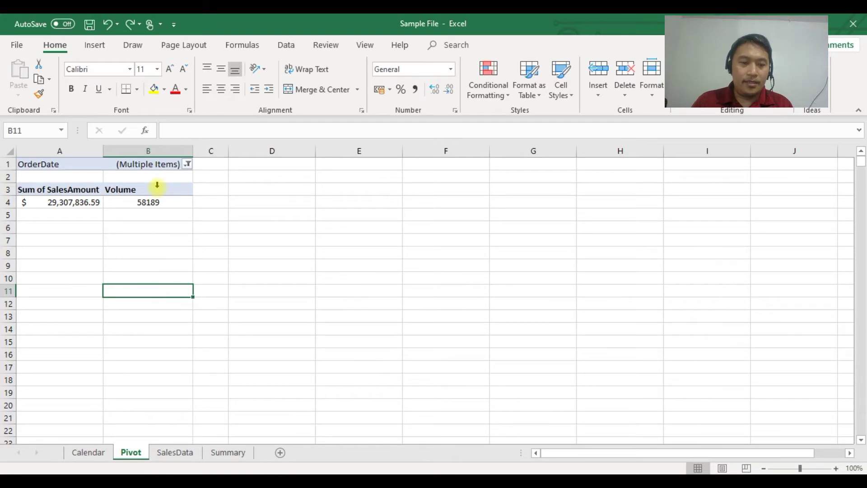
{"action": "left_click", "coordinate": [282, 47]}
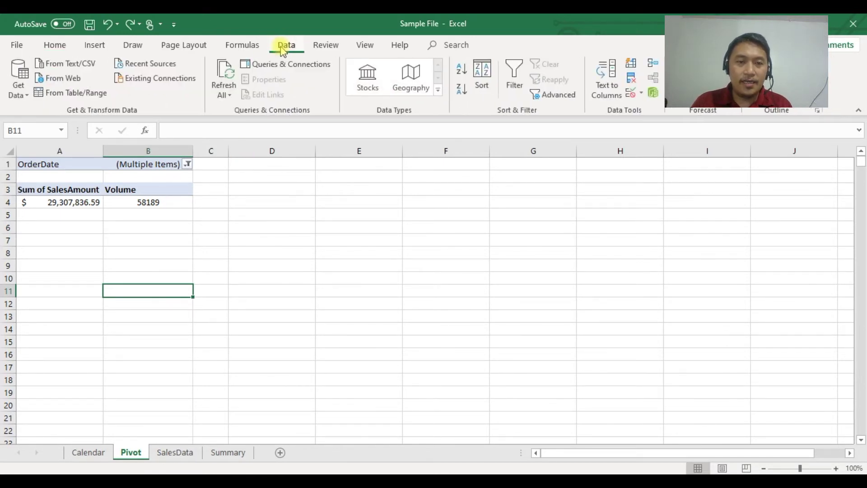
{"action": "left_click", "coordinate": [224, 70]}
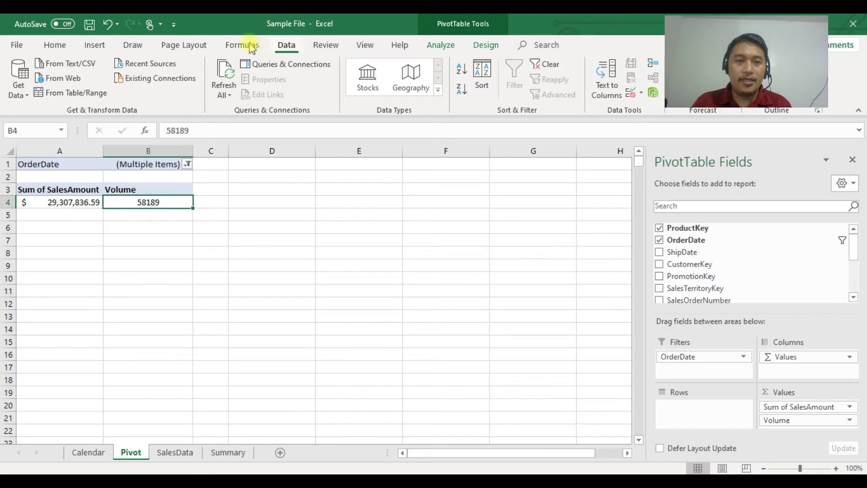
{"action": "left_click", "coordinate": [441, 45]}
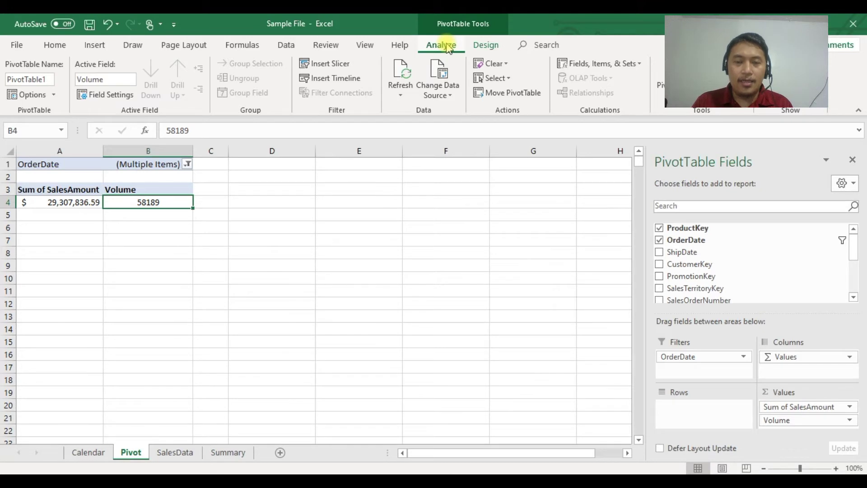
{"action": "left_click", "coordinate": [440, 70]}
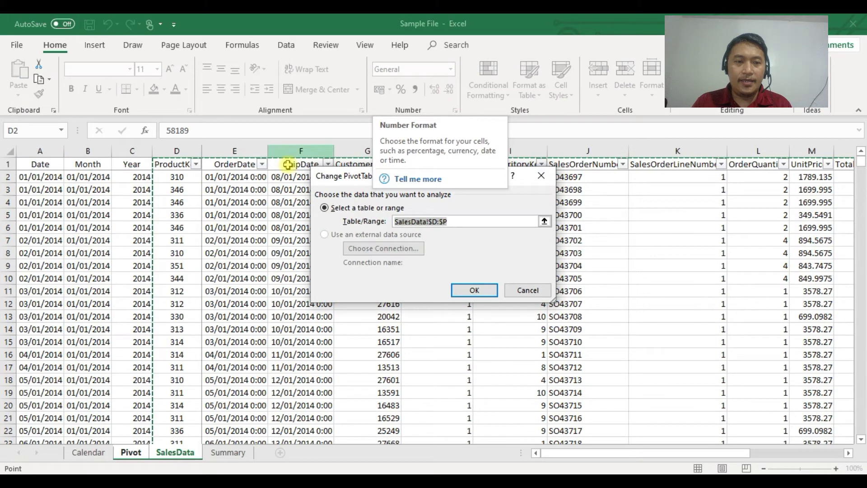
{"action": "left_click", "coordinate": [34, 150]}
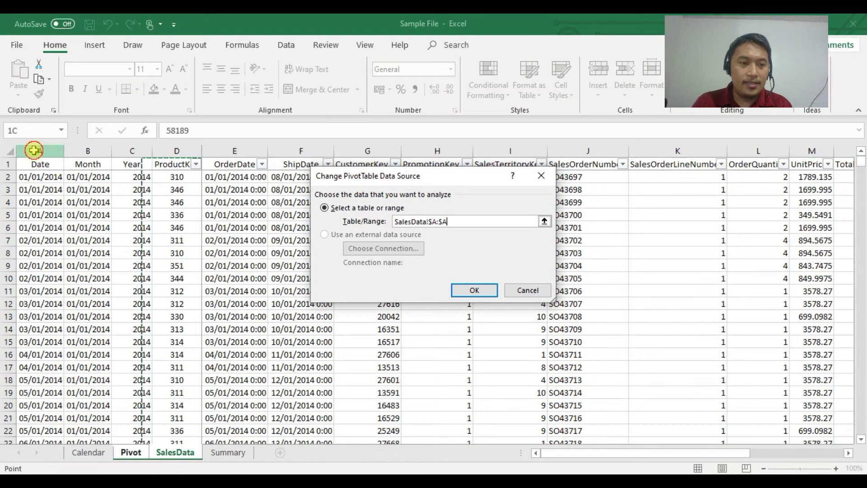
{"action": "key", "text": "ctrl+shift+Right"}
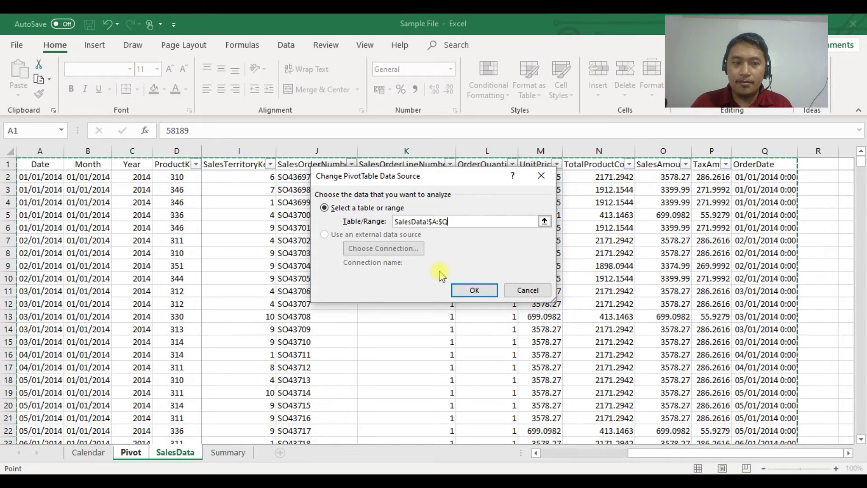
{"action": "left_click", "coordinate": [482, 289]}
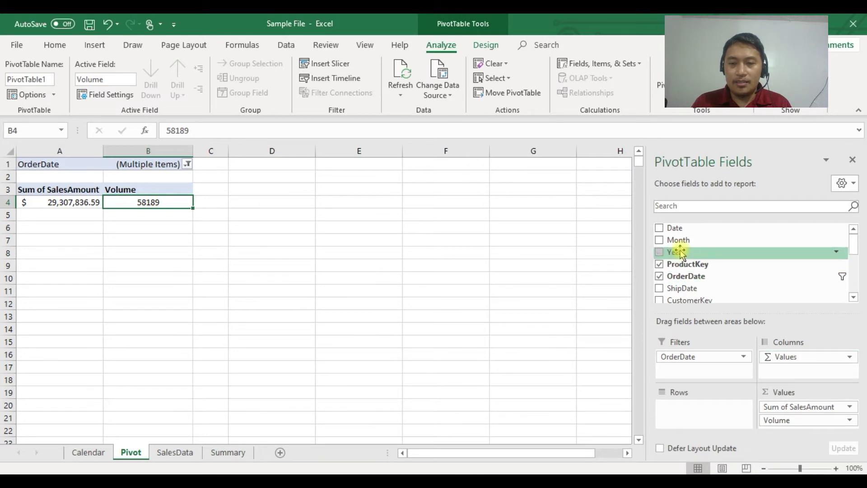
Step: Lay out the pivot table with Values in the rows and only Month in the columns, removing the Years and Quarters fields
{"action": "left_click_drag", "start_coordinate": [809, 356], "coordinate": [696, 415]}
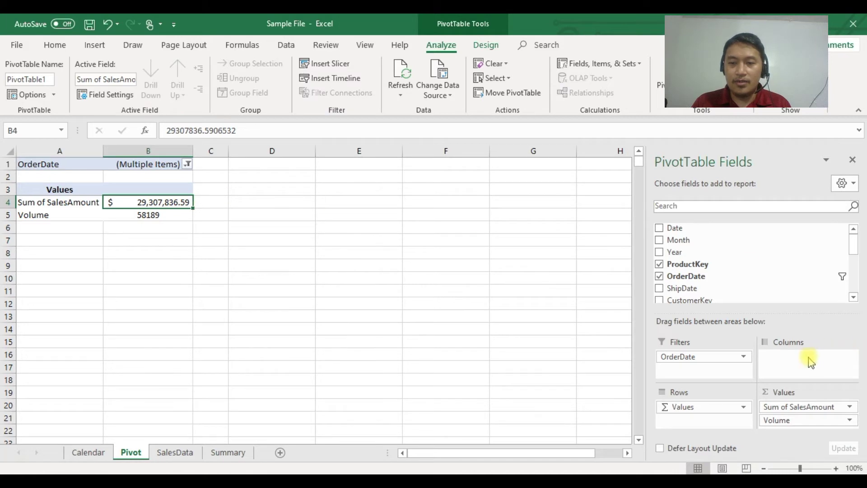
{"action": "mouse_move", "coordinate": [679, 240]}
{"action": "left_mouse_down"}
{"action": "mouse_move", "coordinate": [774, 349]}
{"action": "mouse_move", "coordinate": [687, 251]}
{"action": "mouse_move", "coordinate": [687, 233]}
{"action": "mouse_move", "coordinate": [675, 244]}
{"action": "mouse_move", "coordinate": [720, 261]}
{"action": "mouse_move", "coordinate": [701, 245]}
{"action": "mouse_move", "coordinate": [680, 243]}
{"action": "left_mouse_up"}
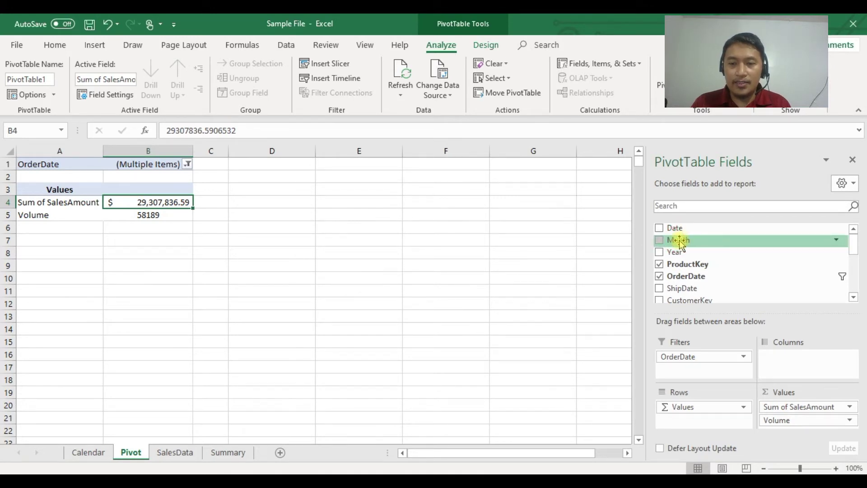
{"action": "left_click_drag", "start_coordinate": [681, 242], "coordinate": [808, 360]}
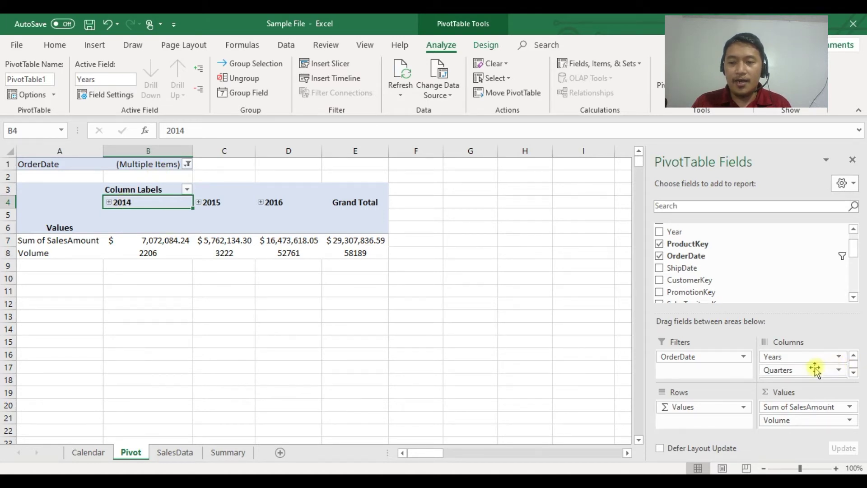
{"action": "left_click_drag", "start_coordinate": [802, 357], "coordinate": [783, 265]}
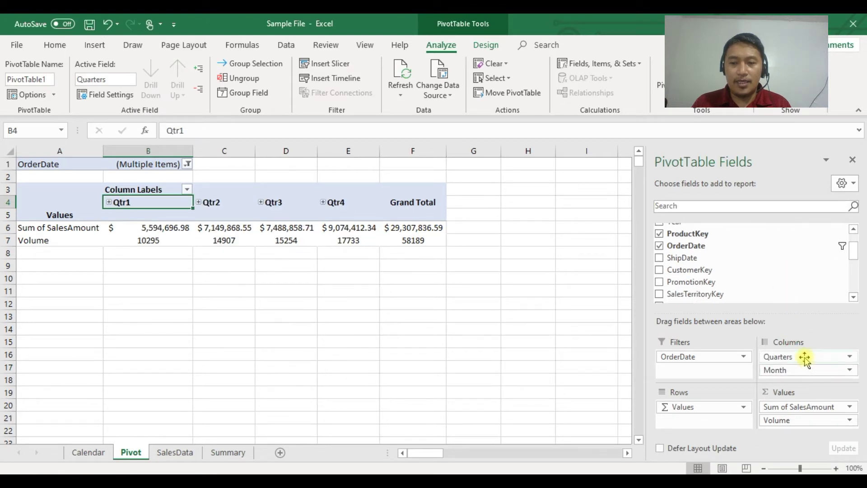
{"action": "left_click_drag", "start_coordinate": [804, 358], "coordinate": [785, 265]}
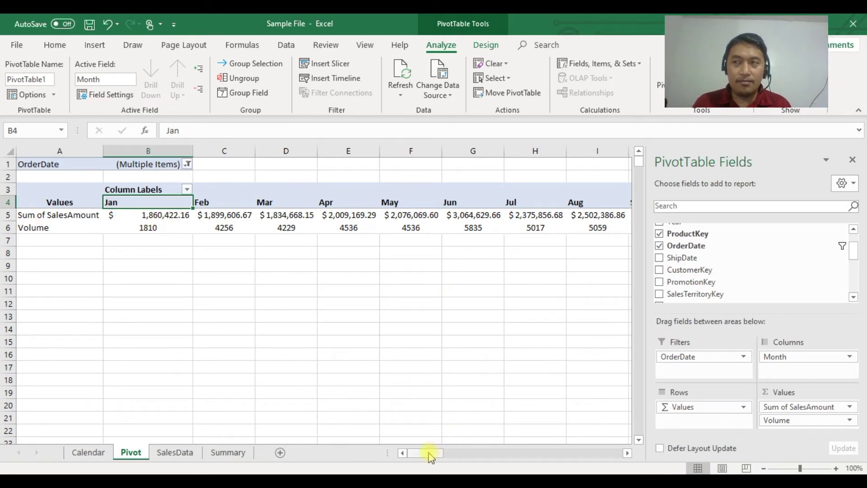
Step: Check the month headings in row 4 of the pivot table from January through December
{"action": "key", "text": "Right"}
{"action": "key", "text": "Right"}
{"action": "key", "text": "Right"}
{"action": "key", "text": "Right"}
{"action": "key", "text": "Right"}
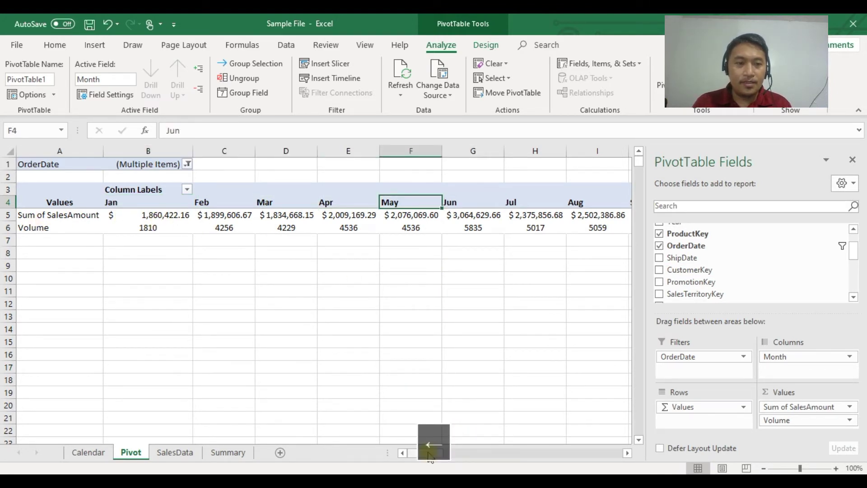
{"action": "key", "text": "Left"}
{"action": "key", "text": "Left"}
{"action": "key", "text": "Left"}
{"action": "key", "text": "Left"}
{"action": "key", "text": "Left"}
{"action": "key", "text": "Right"}
{"action": "key", "text": "Right"}
{"action": "key", "text": "Right"}
{"action": "key", "text": "Right"}
{"action": "key", "text": "Right"}
{"action": "key", "text": "Right"}
{"action": "key", "text": "Right"}
{"action": "key", "text": "Right"}
{"action": "key", "text": "Right"}
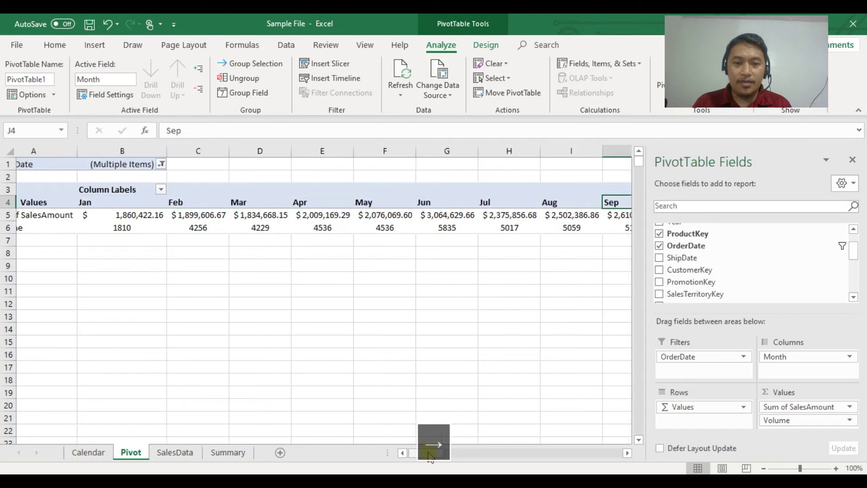
{"action": "key", "text": "ctrl+Right"}
{"action": "key", "text": "Left"}
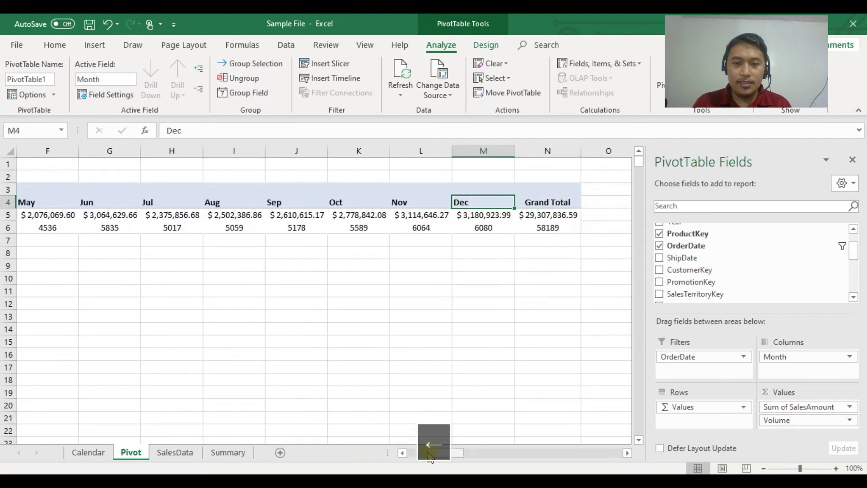
{"action": "key", "text": "ctrl+shift+Left"}
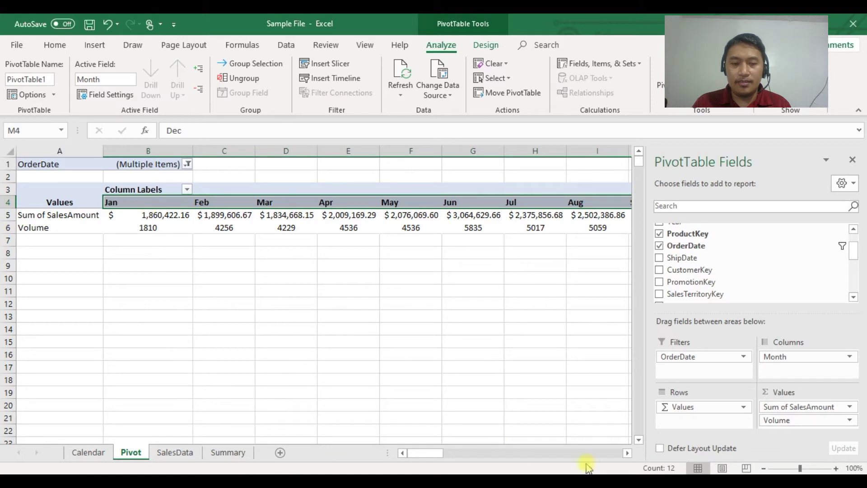
Step: Turn the SalesData filter off and on again so it covers the Date, Month and Year headers
{"action": "left_click", "coordinate": [171, 453]}
{"action": "left_click", "coordinate": [136, 165]}
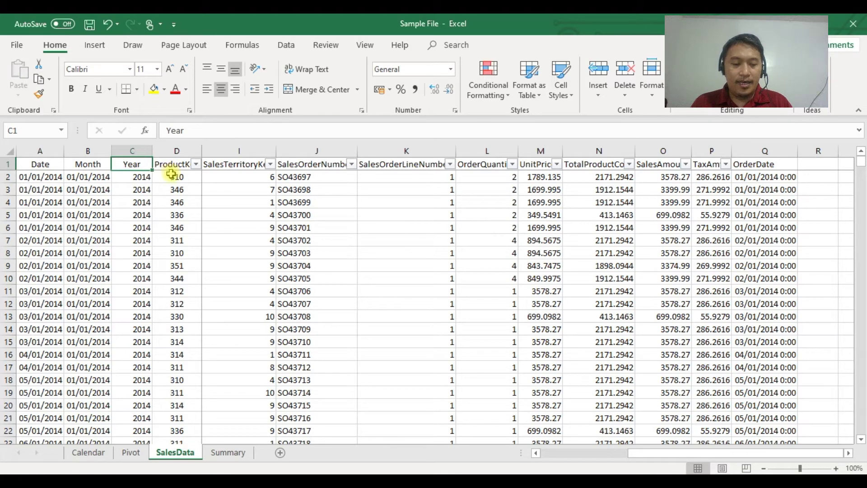
{"action": "key", "text": "alt+d"}
{"action": "key", "text": "f"}
{"action": "key", "text": "f"}
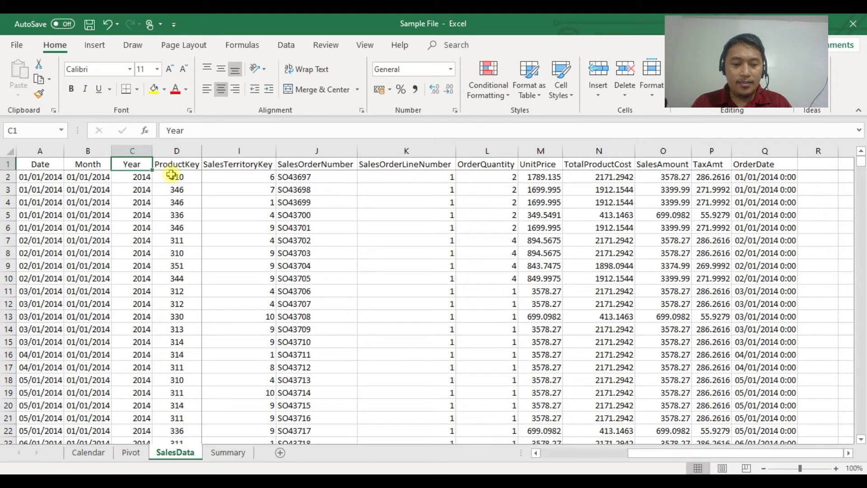
{"action": "key", "text": "alt+d"}
{"action": "key", "text": "f"}
{"action": "key", "text": "f"}
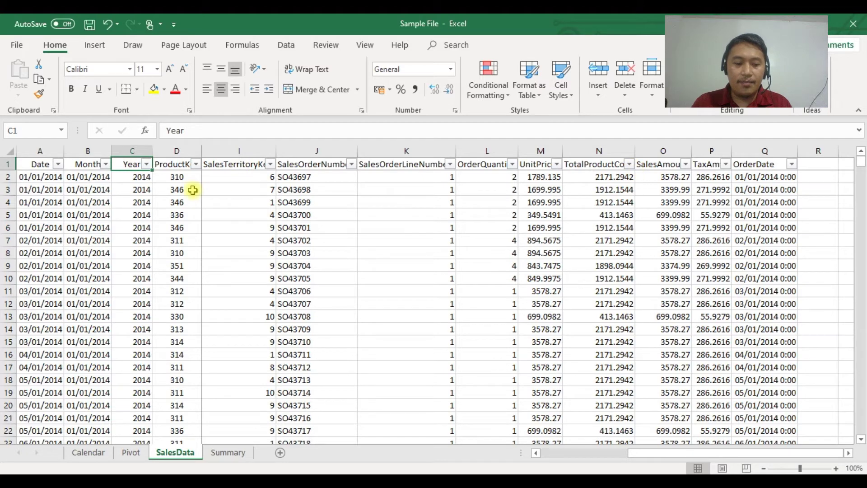
Step: Check the available values in the Year column's filter on the SalesData sheet
{"action": "left_click", "coordinate": [86, 163]}
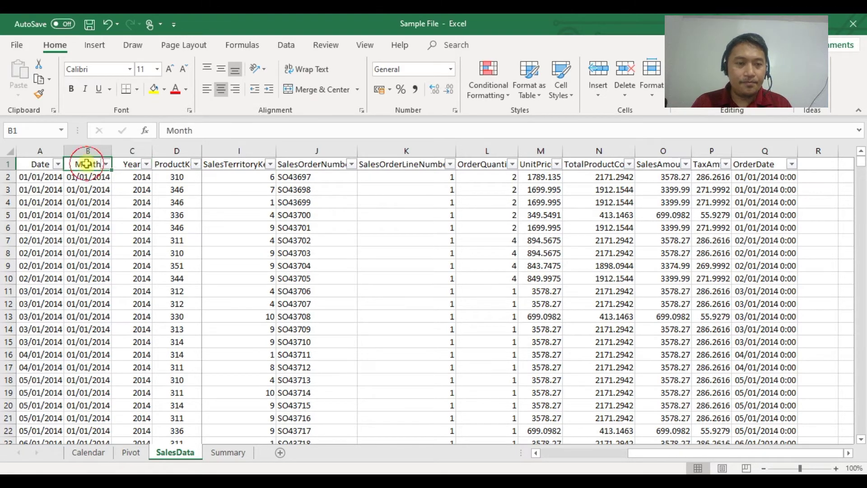
{"action": "left_click", "coordinate": [147, 164]}
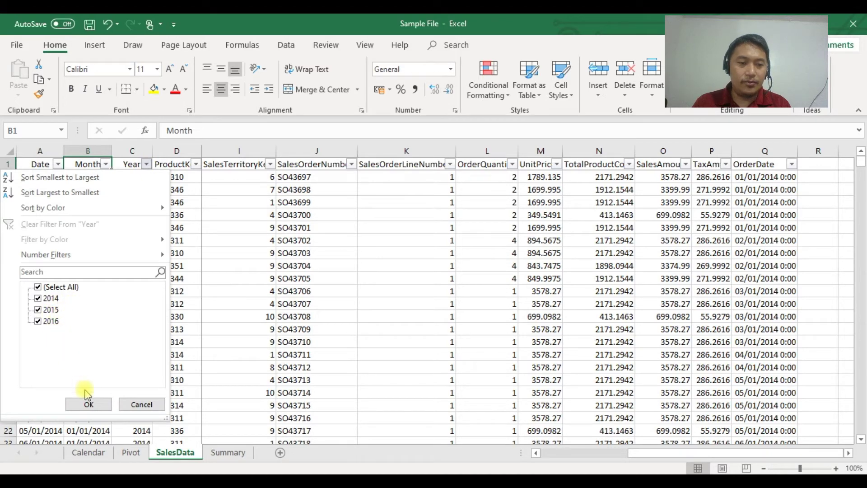
{"action": "left_click", "coordinate": [88, 404]}
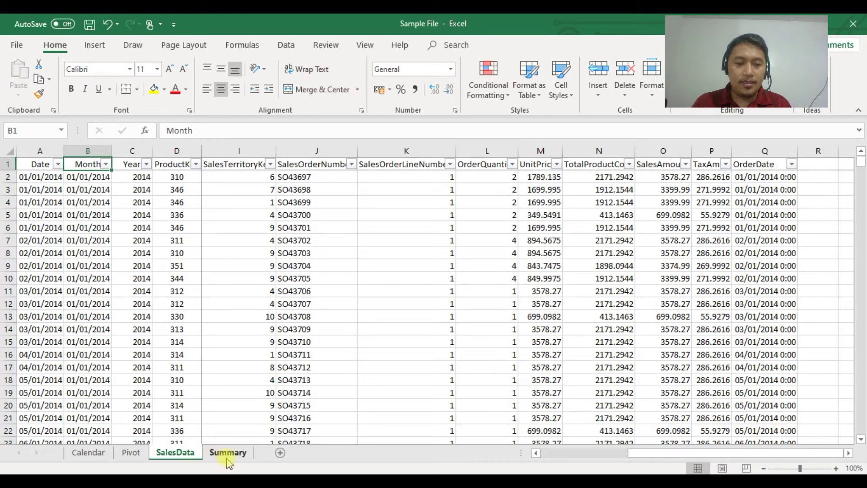
Step: Center the pivot table's month and Grand Total headings in B4:N4 horizontally and vertically
{"action": "left_click", "coordinate": [128, 453]}
{"action": "left_click", "coordinate": [350, 301]}
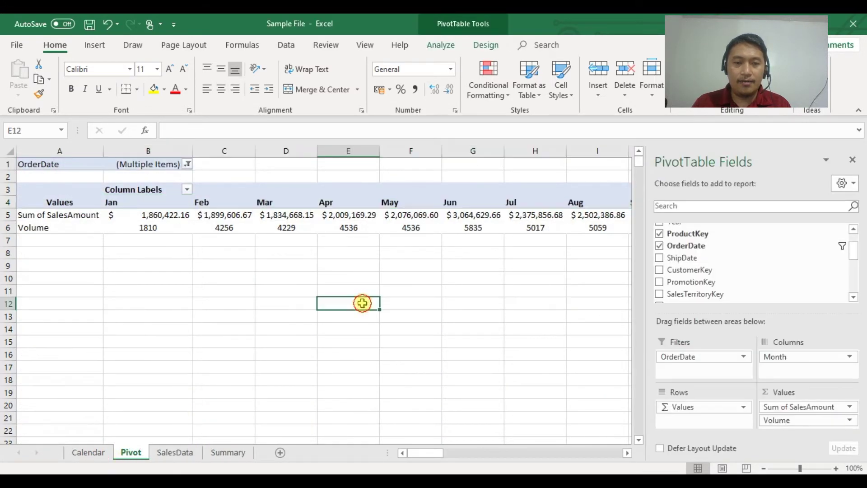
{"action": "left_click", "coordinate": [223, 201]}
{"action": "mouse_move", "coordinate": [135, 199]}
{"action": "left_mouse_down"}
{"action": "mouse_move", "coordinate": [143, 224]}
{"action": "mouse_move", "coordinate": [148, 203]}
{"action": "left_mouse_up"}
{"action": "key", "text": "ctrl+shift+Right"}
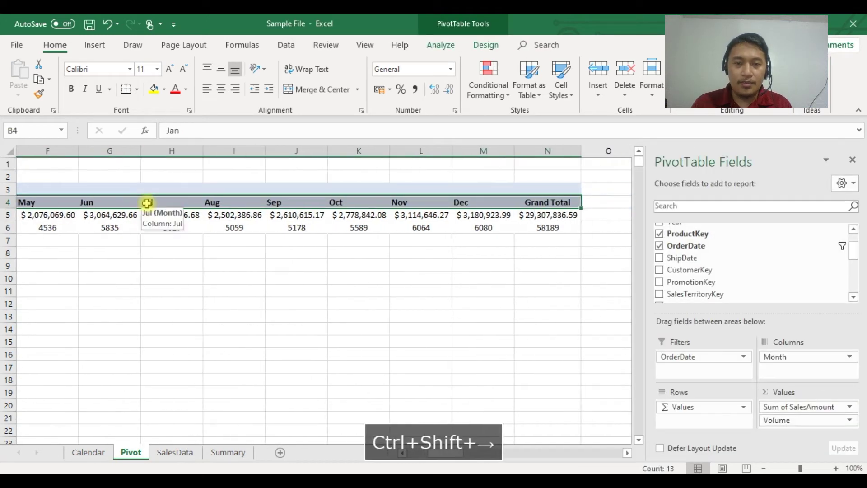
{"action": "left_click", "coordinate": [221, 89]}
{"action": "left_click", "coordinate": [221, 68]}
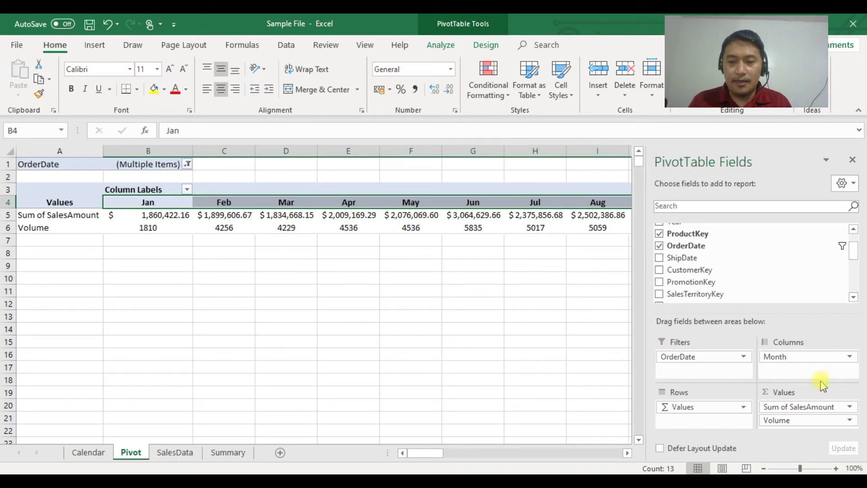
Step: Add the Year field to the pivot table's columns above Month
{"action": "left_click_drag", "start_coordinate": [858, 253], "coordinate": [856, 234]}
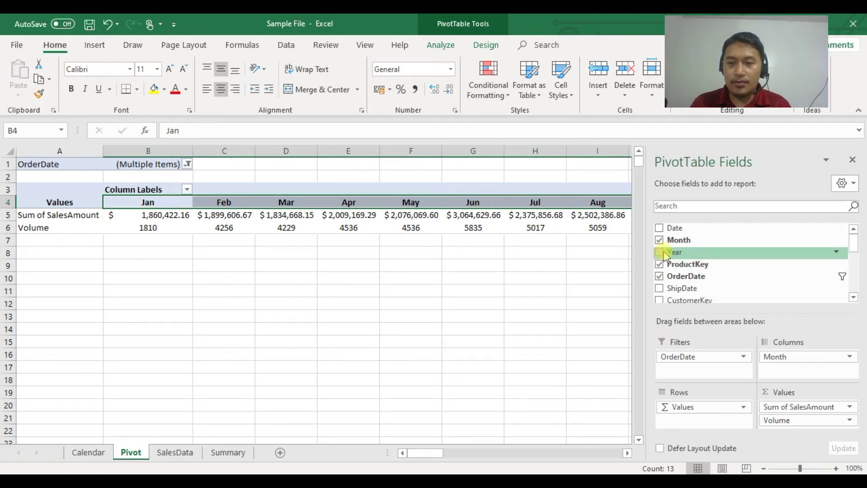
{"action": "left_click_drag", "start_coordinate": [666, 255], "coordinate": [793, 353]}
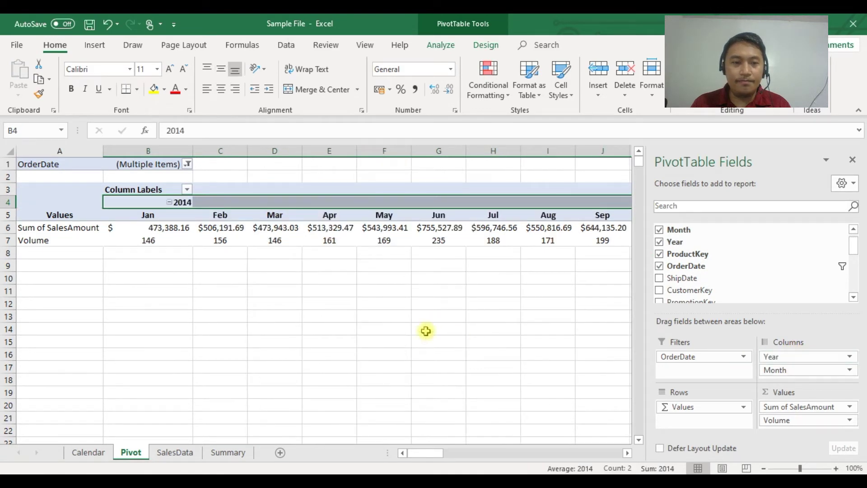
{"action": "left_click", "coordinate": [369, 356]}
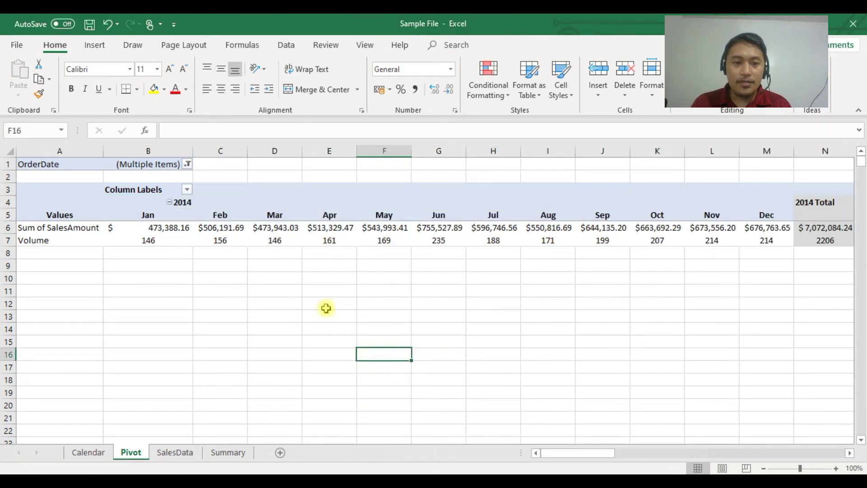
Step: Turn off the Year subtotals in the pivot table so the 2014 Total column is removed
{"action": "left_click_drag", "start_coordinate": [199, 203], "coordinate": [782, 199]}
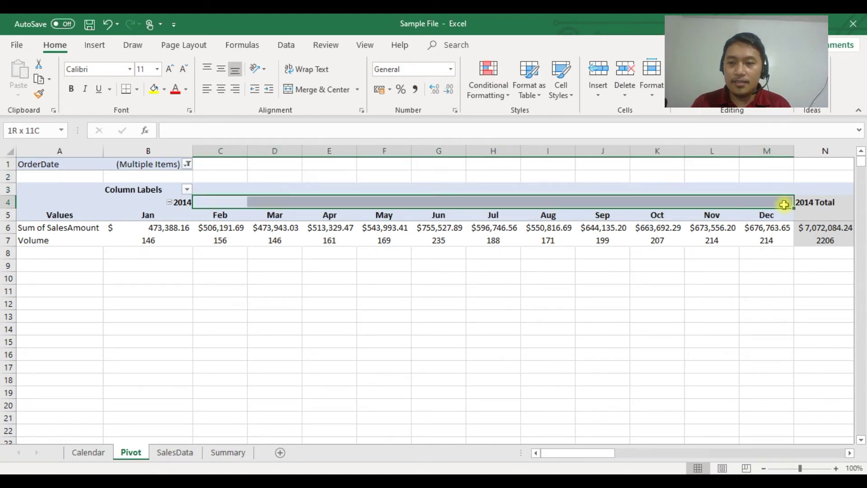
{"action": "left_click_drag", "start_coordinate": [431, 453], "coordinate": [463, 453]}
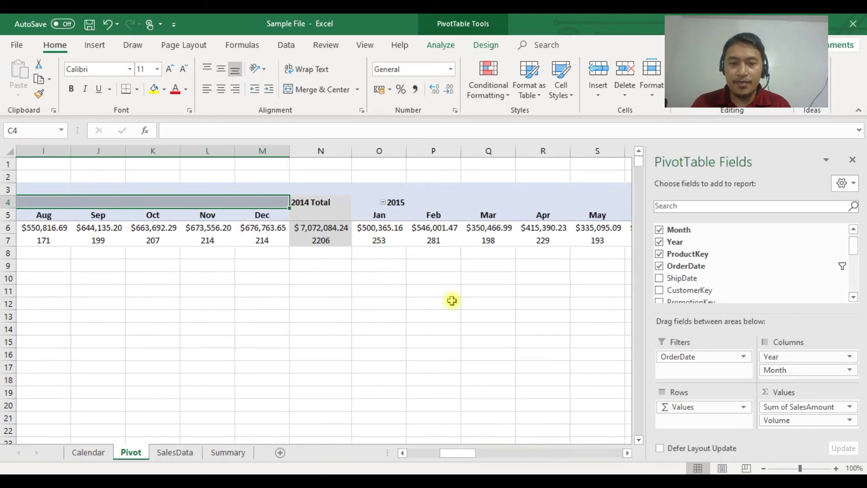
{"action": "mouse_move", "coordinate": [470, 455]}
{"action": "left_mouse_down"}
{"action": "mouse_move", "coordinate": [565, 463]}
{"action": "mouse_move", "coordinate": [422, 469]}
{"action": "mouse_move", "coordinate": [458, 466]}
{"action": "left_mouse_up"}
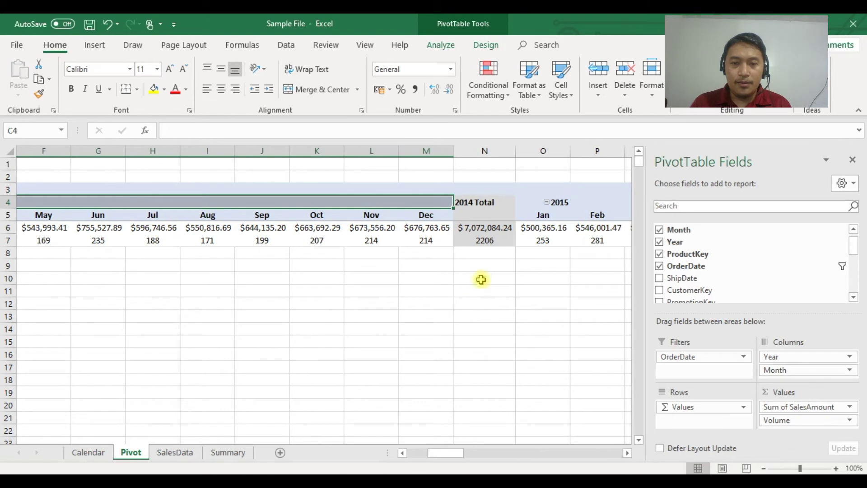
{"action": "right_click", "coordinate": [483, 204]}
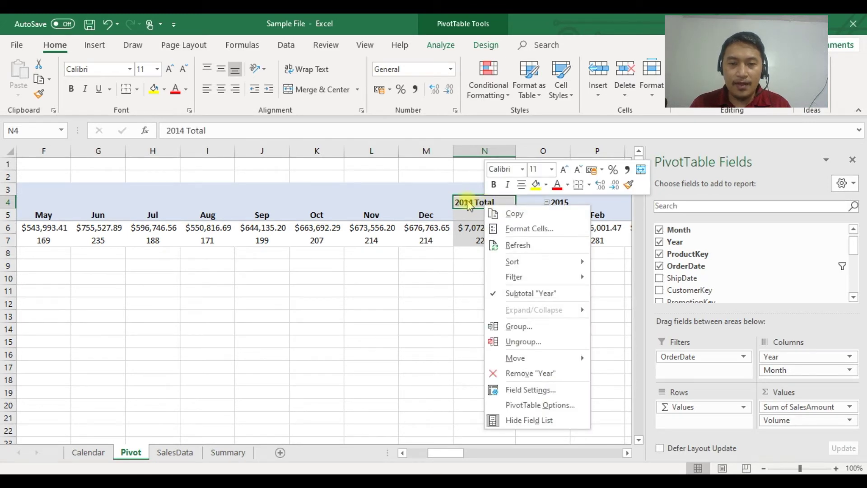
{"action": "right_click", "coordinate": [465, 202]}
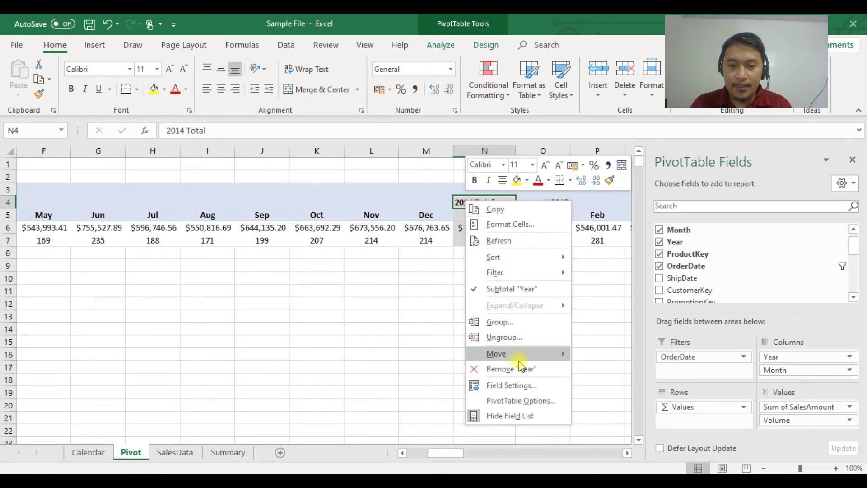
{"action": "left_click", "coordinate": [473, 293]}
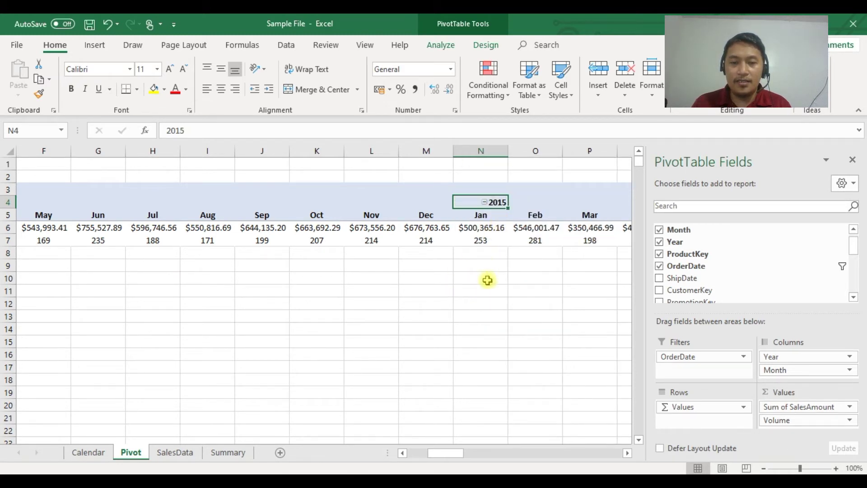
Step: Center the pivot table's headings and values in rows 4 to 7, from the 2014 column onward, horizontally and vertically
{"action": "left_click_drag", "start_coordinate": [447, 458], "coordinate": [421, 443]}
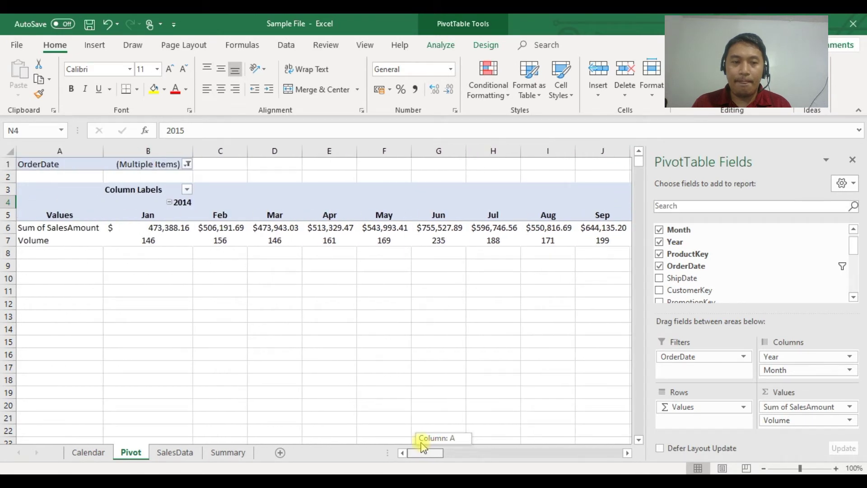
{"action": "left_click", "coordinate": [231, 326]}
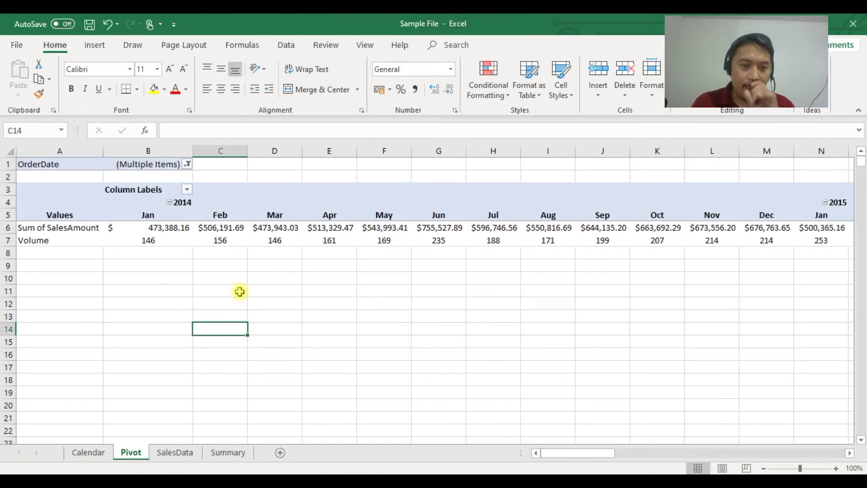
{"action": "left_click", "coordinate": [155, 203]}
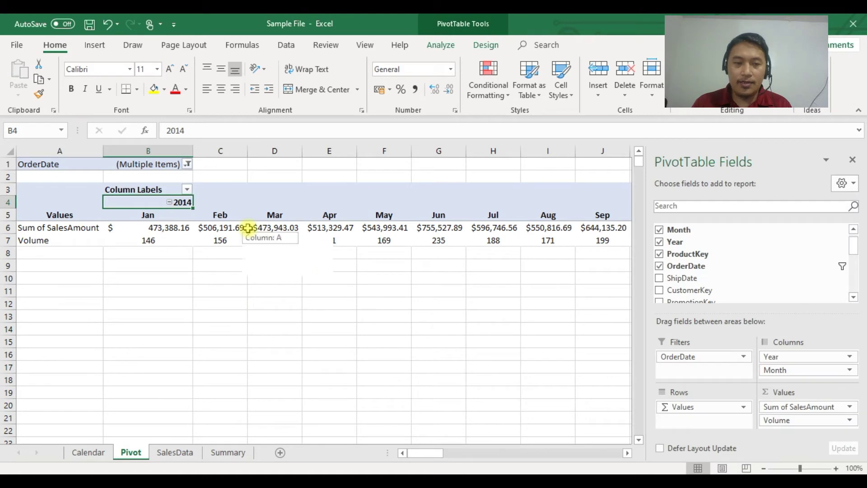
{"action": "key", "text": "shift+Down"}
{"action": "key", "text": "shift+Down"}
{"action": "key", "text": "shift+Down"}
{"action": "key", "text": "shift+Right"}
{"action": "key", "text": "shift+Right"}
{"action": "key", "text": "shift+Right"}
{"action": "key", "text": "ctrl+shift+Right"}
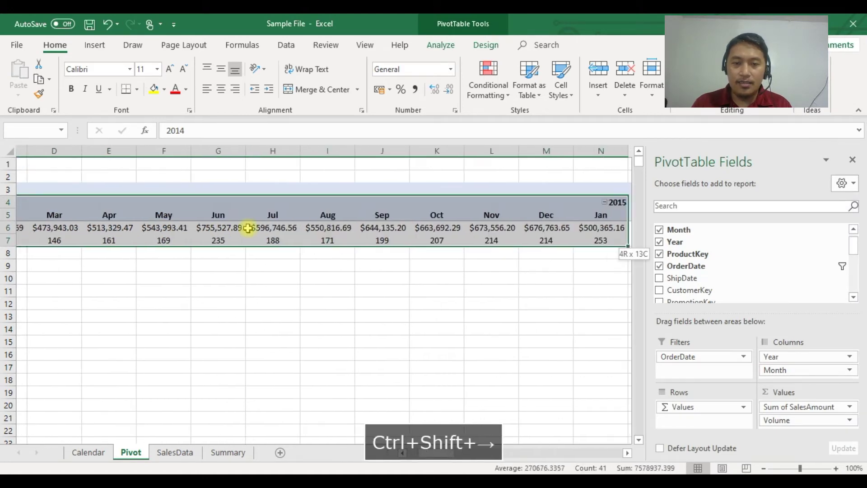
{"action": "key", "text": "ctrl+shift+Right"}
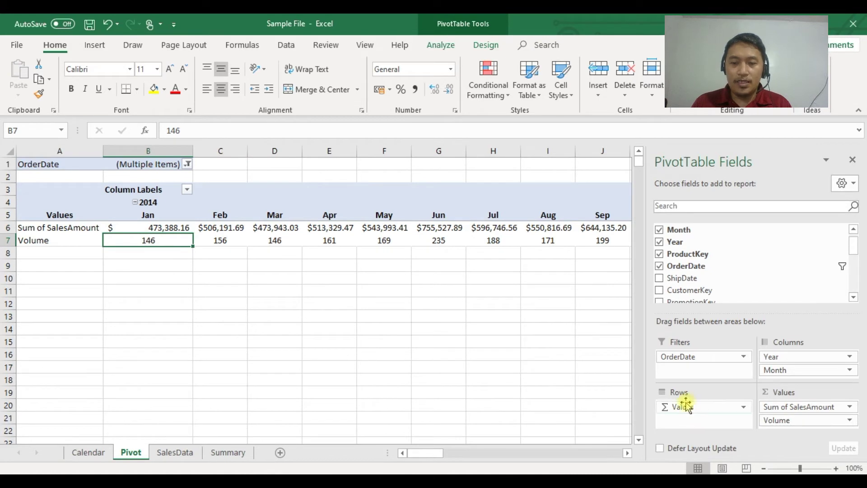
Step: Rearrange the pivot table with Year in the rows and Values above Month in the columns
{"action": "left_click_drag", "start_coordinate": [682, 412], "coordinate": [701, 408]}
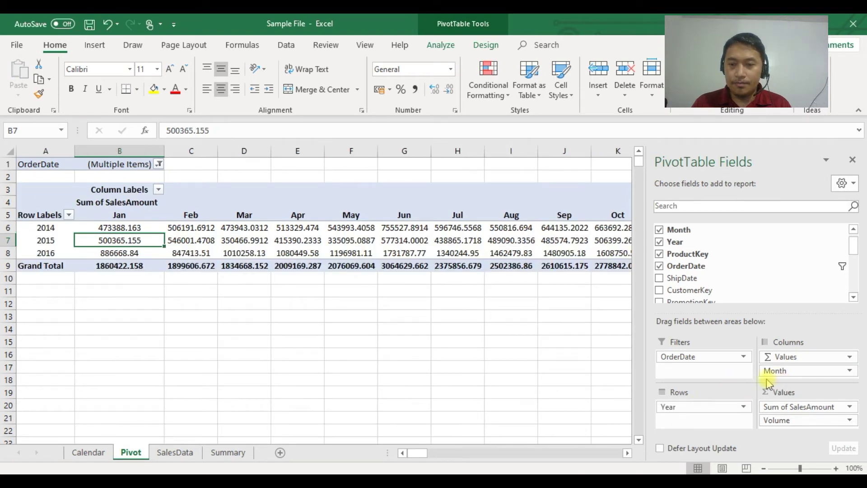
{"action": "left_click", "coordinate": [391, 353]}
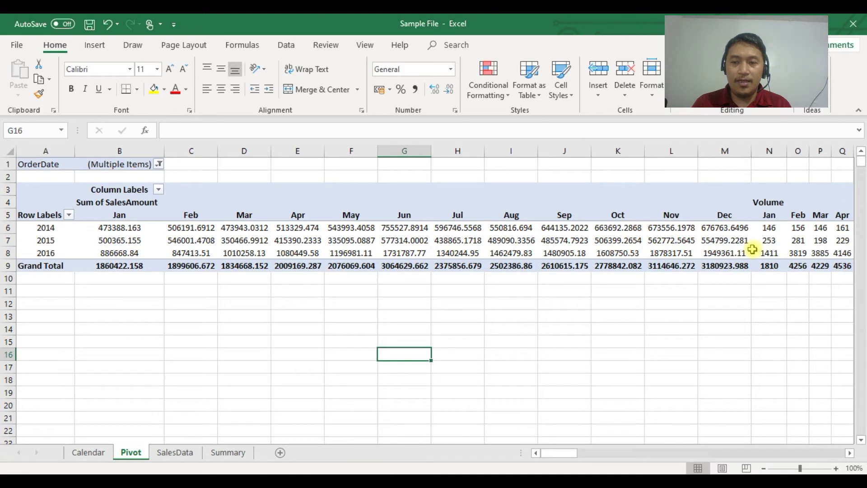
{"action": "left_click", "coordinate": [450, 251]}
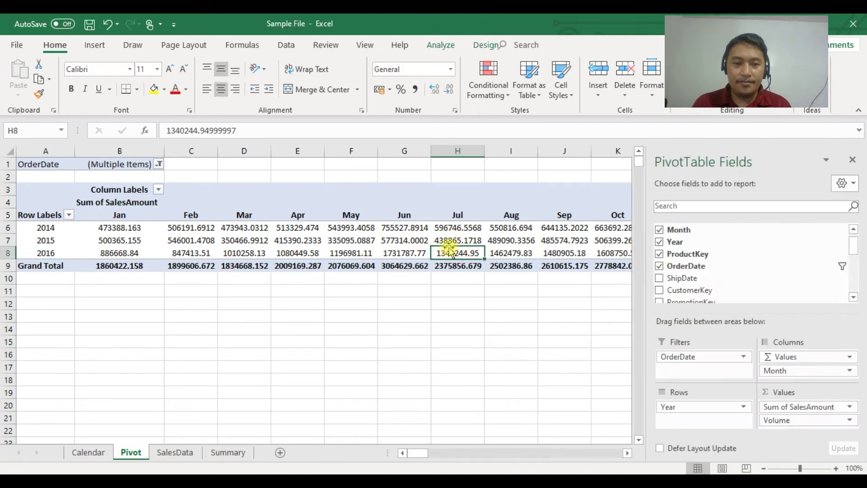
{"action": "left_click", "coordinate": [495, 338]}
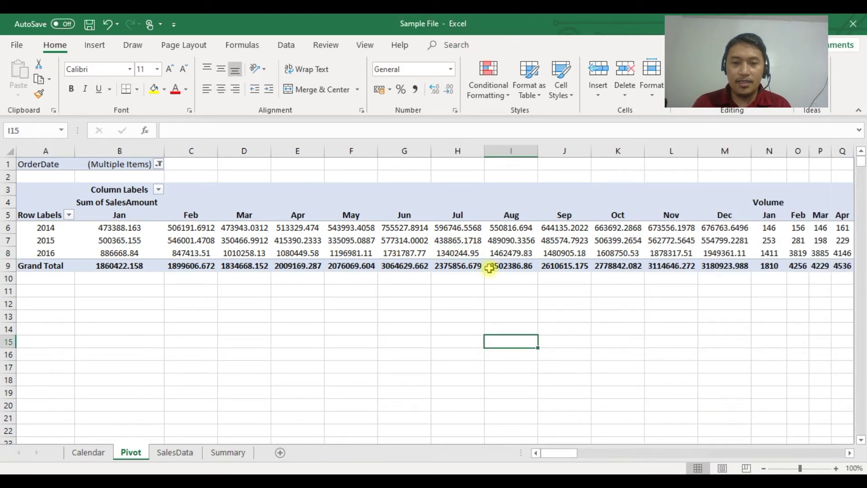
{"action": "left_click", "coordinate": [489, 266]}
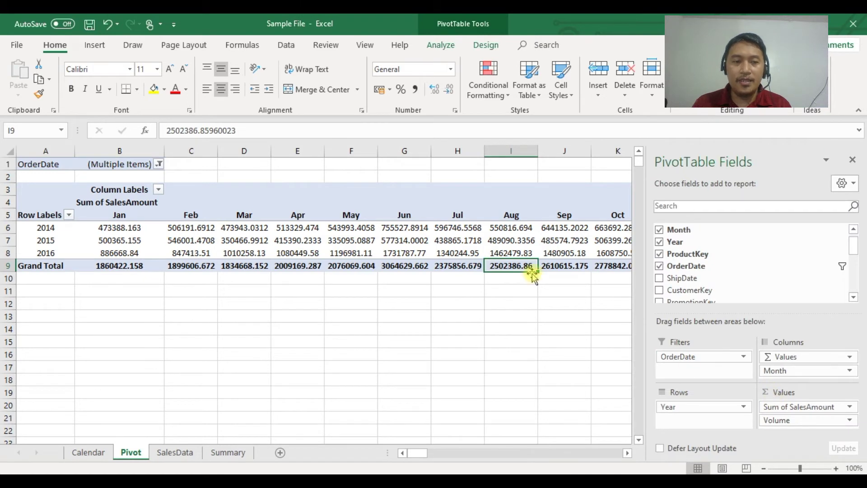
Step: Move the Month field to the pivot table's rows beneath Year, leaving only Values in the columns
{"action": "left_click_drag", "start_coordinate": [782, 372], "coordinate": [741, 414]}
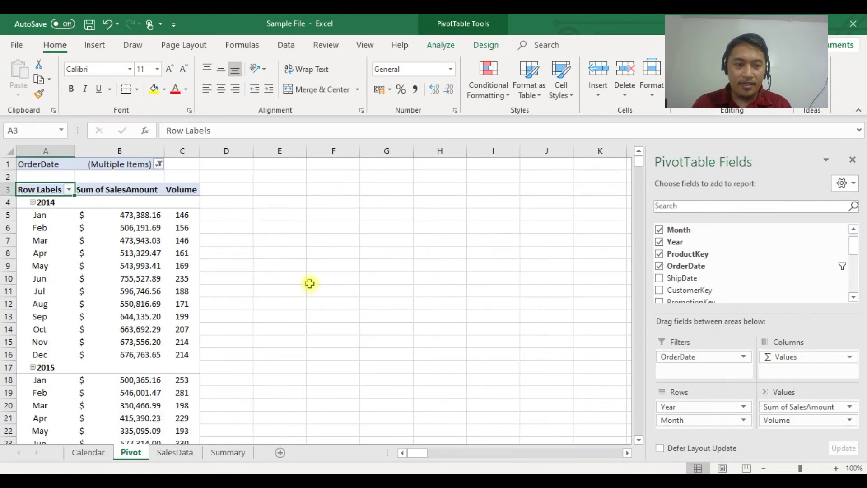
{"action": "left_click_drag", "start_coordinate": [51, 151], "coordinate": [164, 173]}
{"action": "left_click", "coordinate": [277, 200]}
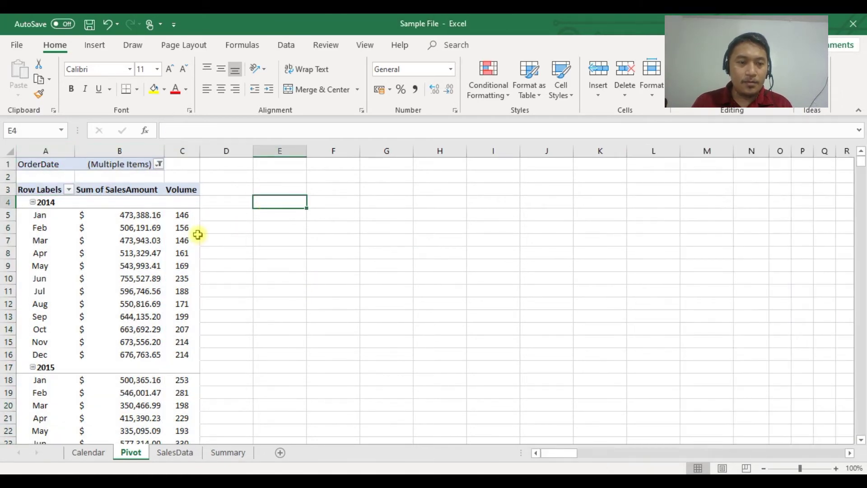
Step: Examine the sales amount and volume listed by year and month in the pivot table's row layout
{"action": "scroll", "coordinate": [198, 234], "scroll_direction": "down", "scroll_amount": 1}
{"action": "scroll", "coordinate": [198, 234], "scroll_direction": "up", "scroll_amount": 1}
{"action": "left_click", "coordinate": [142, 243]}
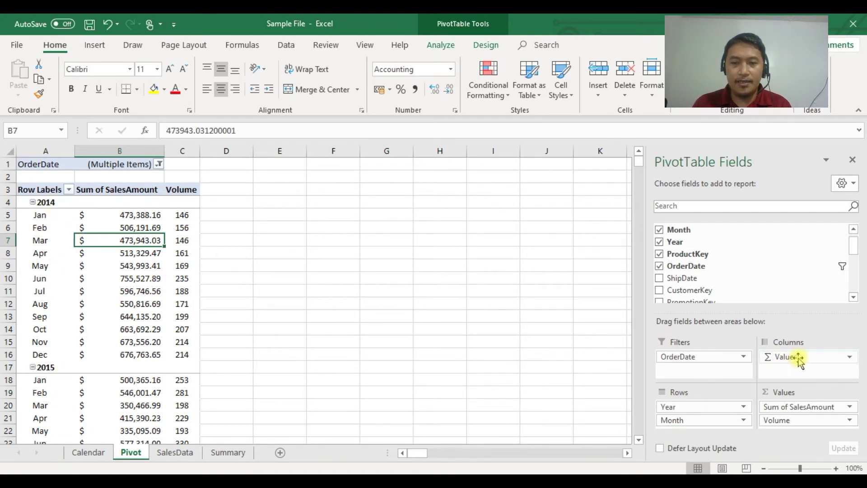
{"action": "left_click", "coordinate": [254, 278]}
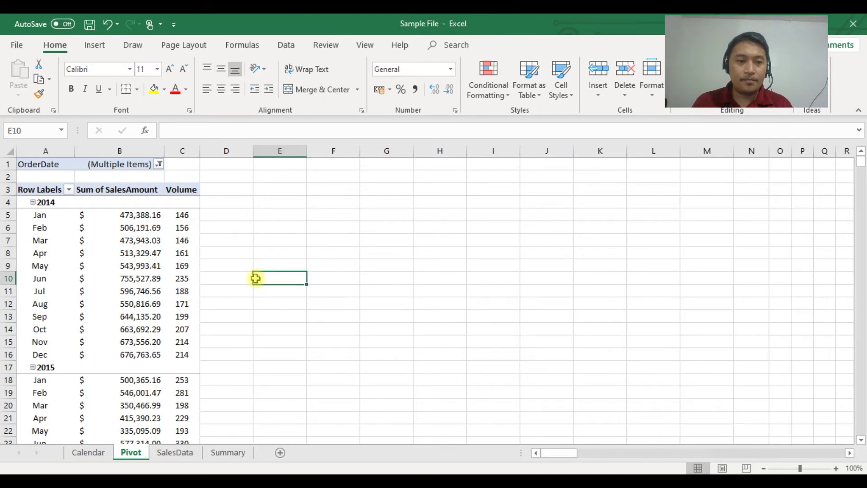
{"action": "left_click", "coordinate": [148, 266]}
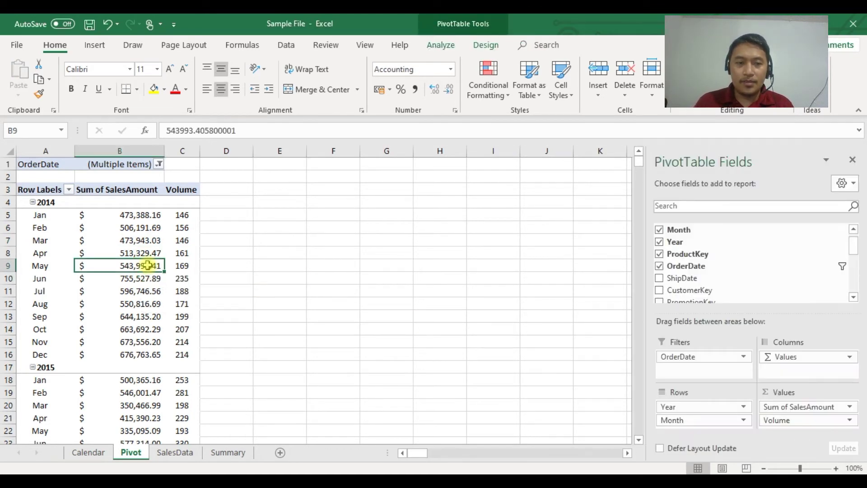
{"action": "scroll", "coordinate": [147, 266], "scroll_direction": "down", "scroll_amount": 6}
{"action": "scroll", "coordinate": [148, 265], "scroll_direction": "up", "scroll_amount": 6}
{"action": "scroll", "coordinate": [147, 265], "scroll_direction": "up", "scroll_amount": 1}
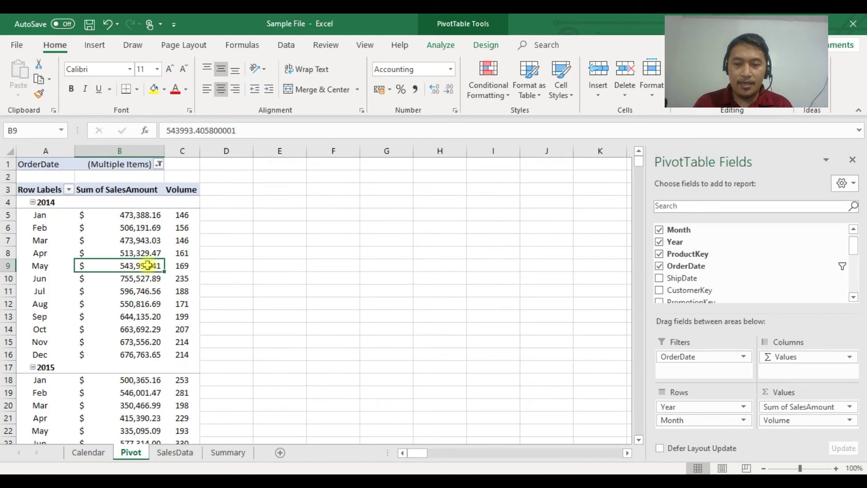
{"action": "scroll", "coordinate": [148, 265], "scroll_direction": "down", "scroll_amount": 4}
{"action": "scroll", "coordinate": [148, 265], "scroll_direction": "up", "scroll_amount": 2}
{"action": "scroll", "coordinate": [147, 265], "scroll_direction": "up", "scroll_amount": 2}
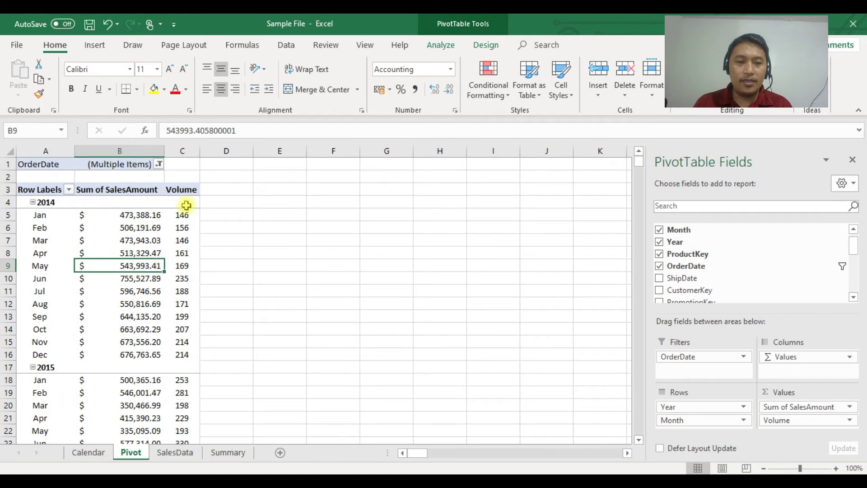
Step: Enable the Classic PivotTable layout in the PivotTable options so Year and Month get separate columns
{"action": "left_click_drag", "start_coordinate": [181, 202], "coordinate": [74, 190]}
{"action": "right_click", "coordinate": [138, 241]}
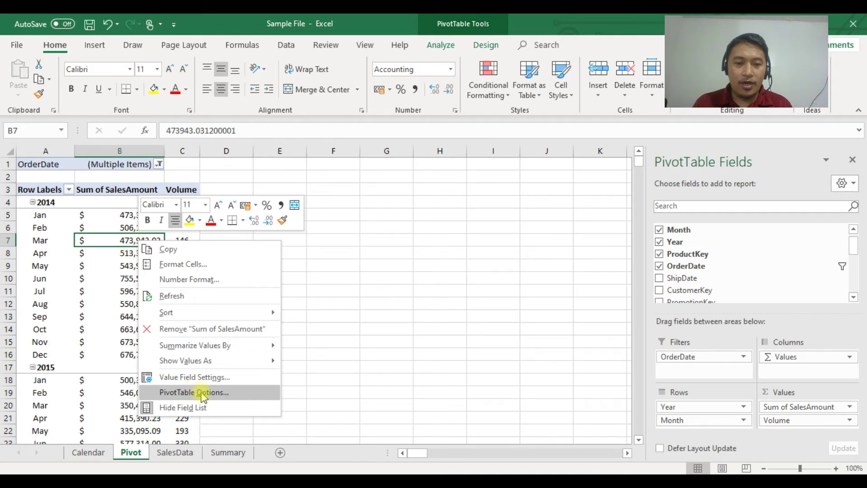
{"action": "left_click", "coordinate": [218, 392]}
{"action": "left_click_drag", "start_coordinate": [196, 178], "coordinate": [274, 167]}
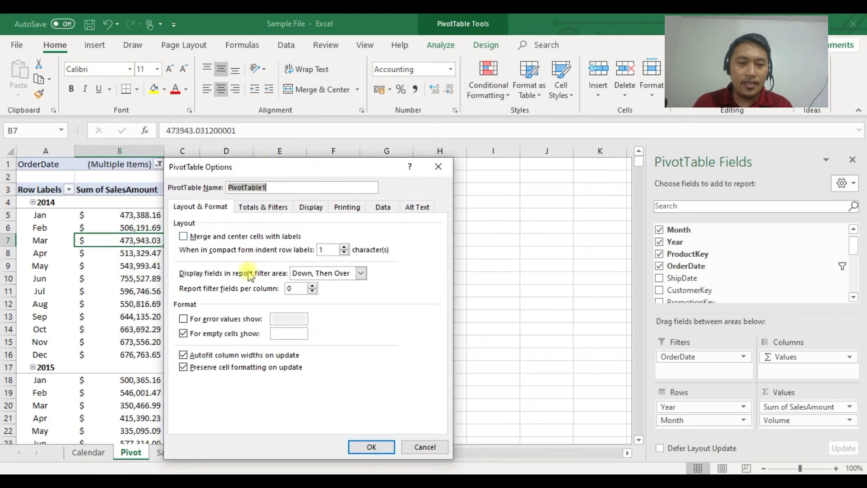
{"action": "left_click", "coordinate": [311, 207]}
{"action": "left_click", "coordinate": [183, 300]}
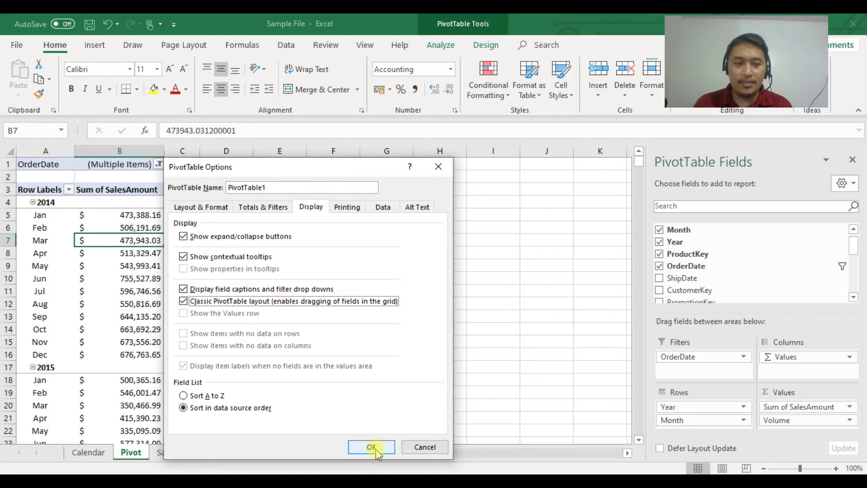
{"action": "left_click", "coordinate": [375, 449]}
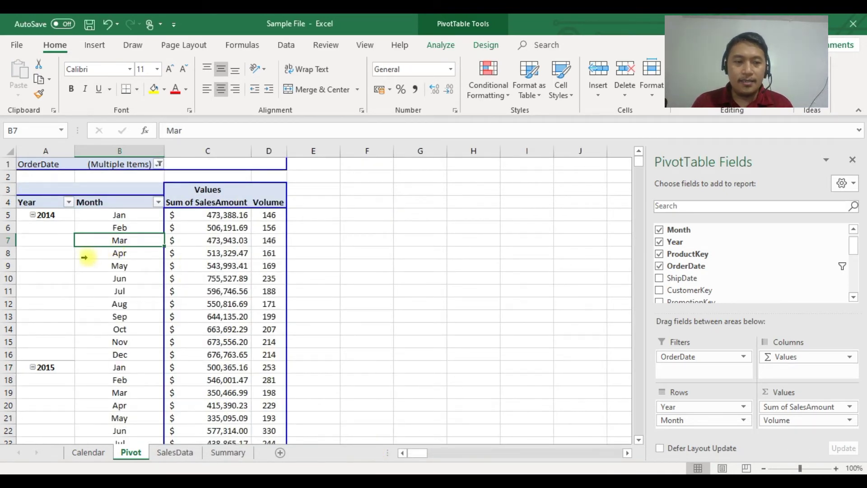
Step: Center the Year and Month columns A:B of the pivot table horizontally and vertically
{"action": "left_click", "coordinate": [44, 151]}
{"action": "left_click", "coordinate": [117, 145]}
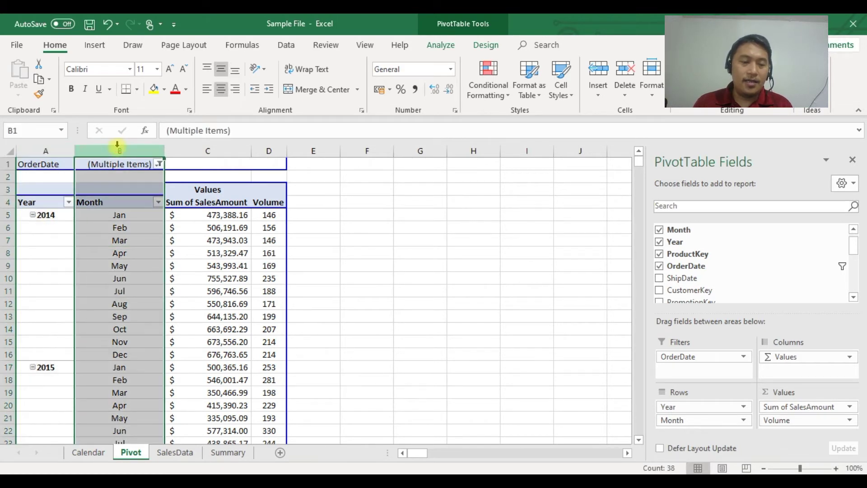
{"action": "left_click", "coordinate": [40, 274]}
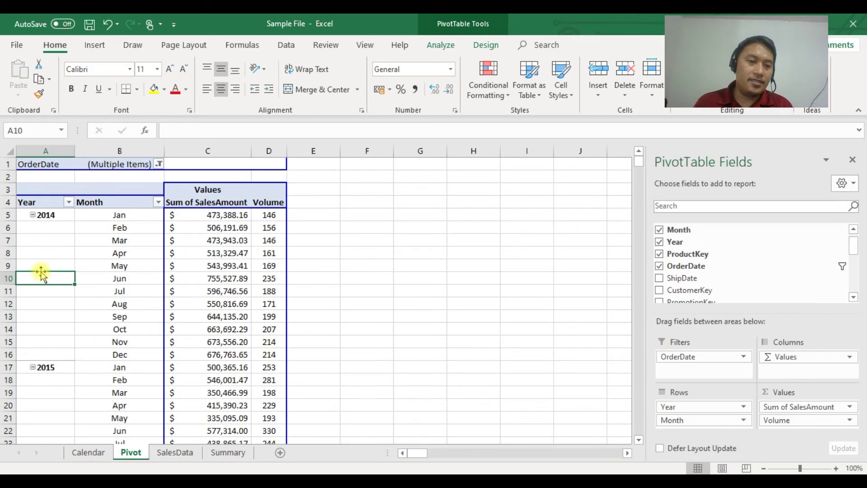
{"action": "scroll", "coordinate": [41, 273], "scroll_direction": "down", "scroll_amount": 7}
{"action": "scroll", "coordinate": [42, 273], "scroll_direction": "down", "scroll_amount": 2}
{"action": "scroll", "coordinate": [42, 274], "scroll_direction": "up", "scroll_amount": 9}
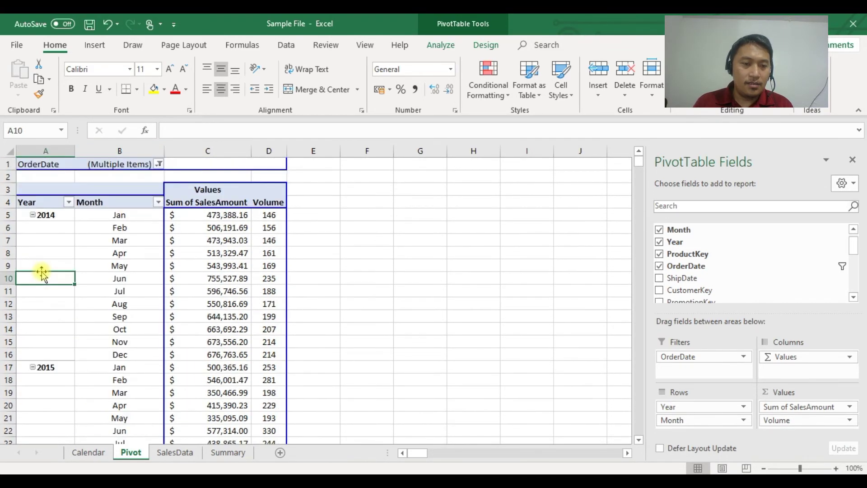
{"action": "left_click_drag", "start_coordinate": [45, 151], "coordinate": [120, 151]}
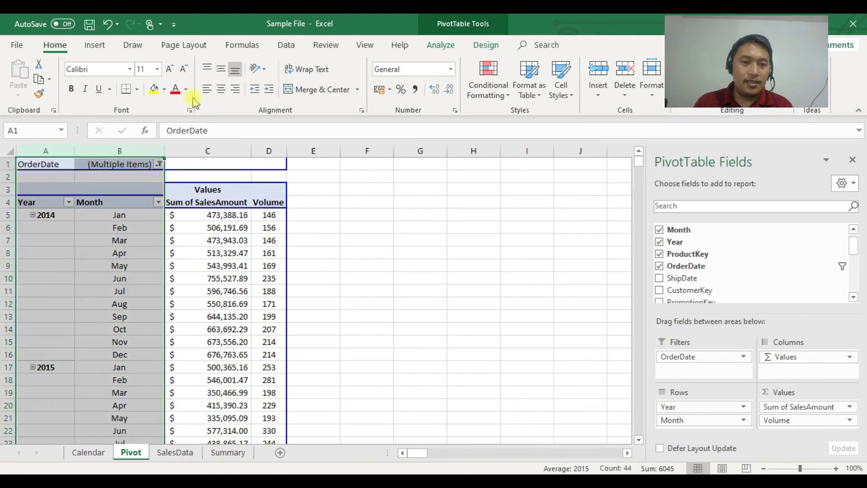
{"action": "left_click", "coordinate": [222, 89]}
{"action": "left_click", "coordinate": [221, 69]}
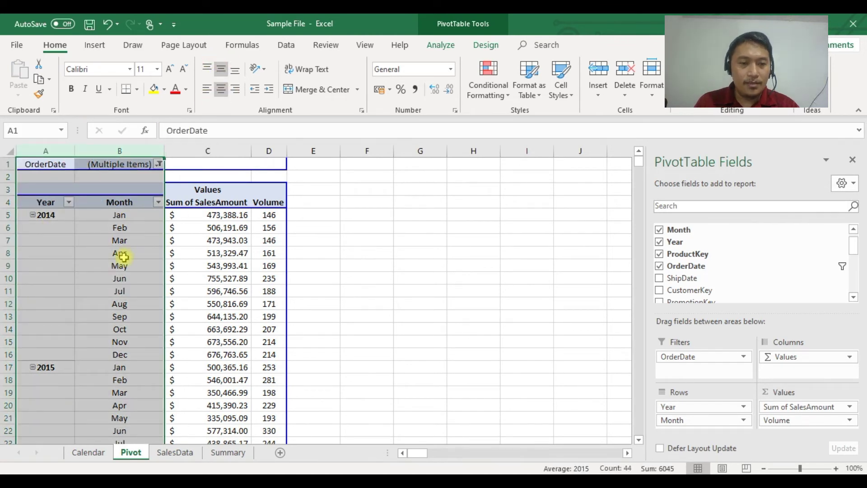
Step: Review the pivot table's yearly and monthly figures down to the Grand Total row
{"action": "left_click", "coordinate": [192, 255]}
{"action": "left_click", "coordinate": [54, 251]}
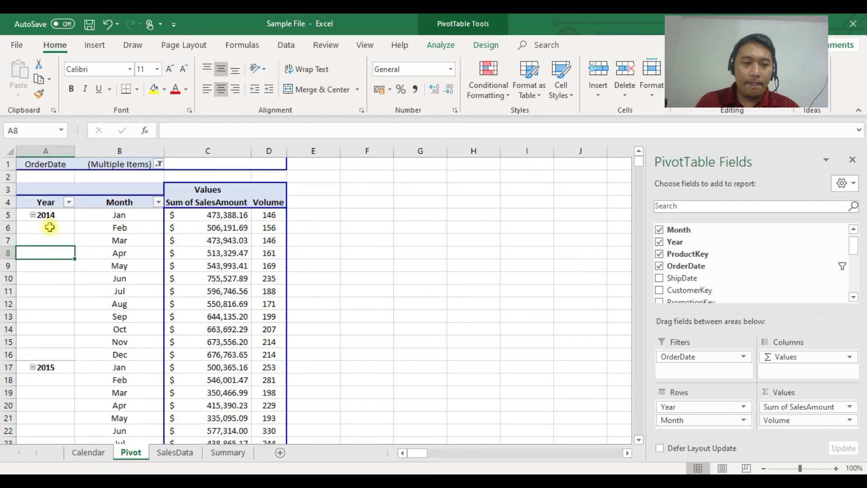
{"action": "scroll", "coordinate": [257, 303], "scroll_direction": "down", "scroll_amount": 2}
{"action": "scroll", "coordinate": [258, 303], "scroll_direction": "down", "scroll_amount": 3}
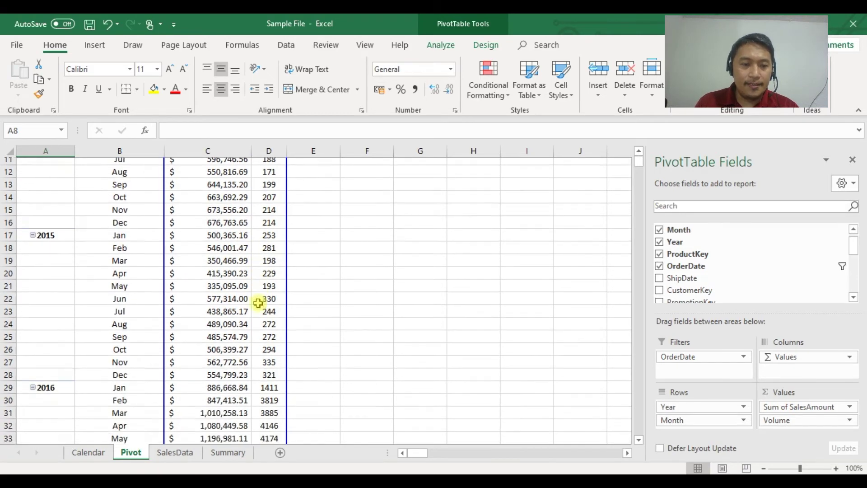
{"action": "scroll", "coordinate": [258, 303], "scroll_direction": "down", "scroll_amount": 3}
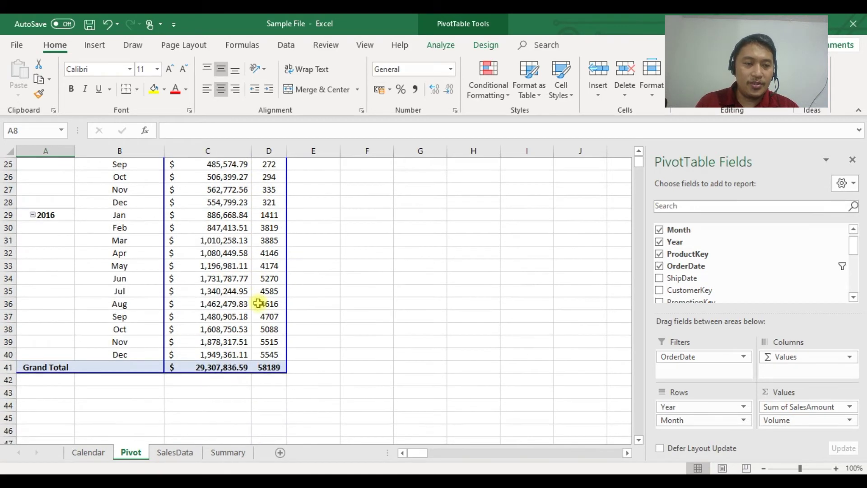
Step: Examine the empty cells under each year in the pivot table's Year column
{"action": "scroll", "coordinate": [258, 304], "scroll_direction": "up", "scroll_amount": 8}
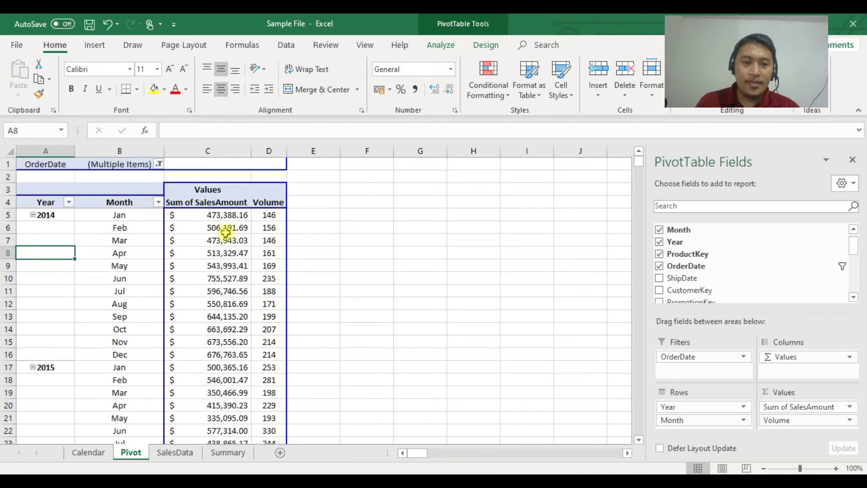
{"action": "left_click", "coordinate": [225, 228]}
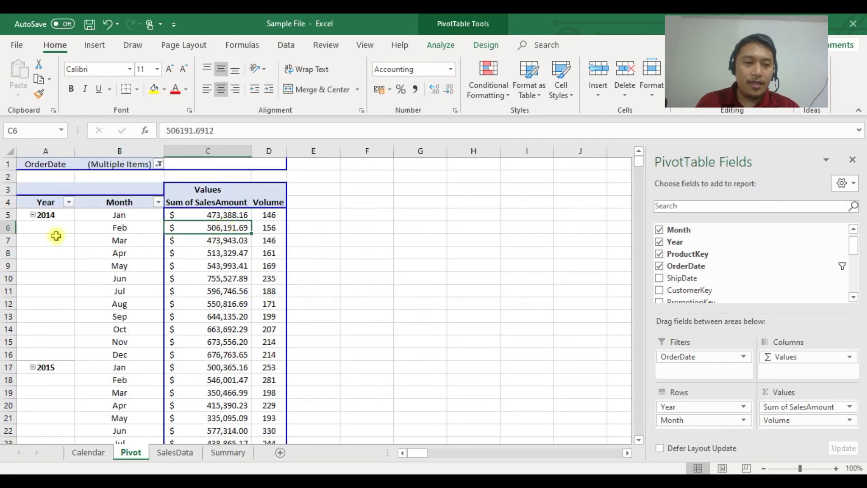
{"action": "left_click_drag", "start_coordinate": [63, 216], "coordinate": [37, 355]}
{"action": "scroll", "coordinate": [52, 348], "scroll_direction": "down", "scroll_amount": 3}
{"action": "left_click_drag", "start_coordinate": [53, 253], "coordinate": [59, 403]}
{"action": "scroll", "coordinate": [41, 366], "scroll_direction": "down", "scroll_amount": 2}
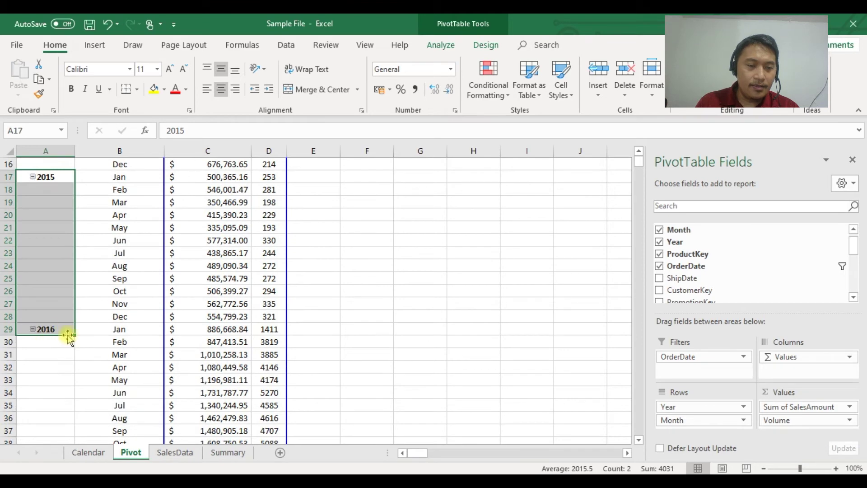
{"action": "scroll", "coordinate": [50, 357], "scroll_direction": "down", "scroll_amount": 5}
{"action": "scroll", "coordinate": [62, 323], "scroll_direction": "up", "scroll_amount": 10}
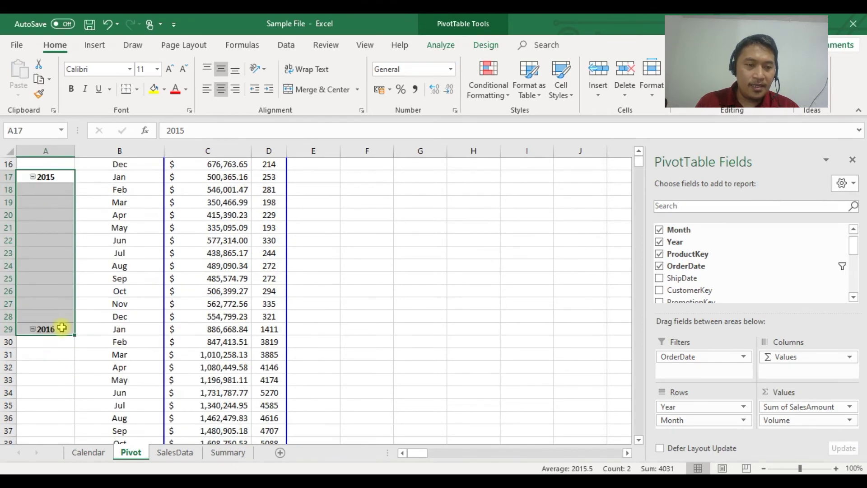
{"action": "left_click", "coordinate": [209, 235]}
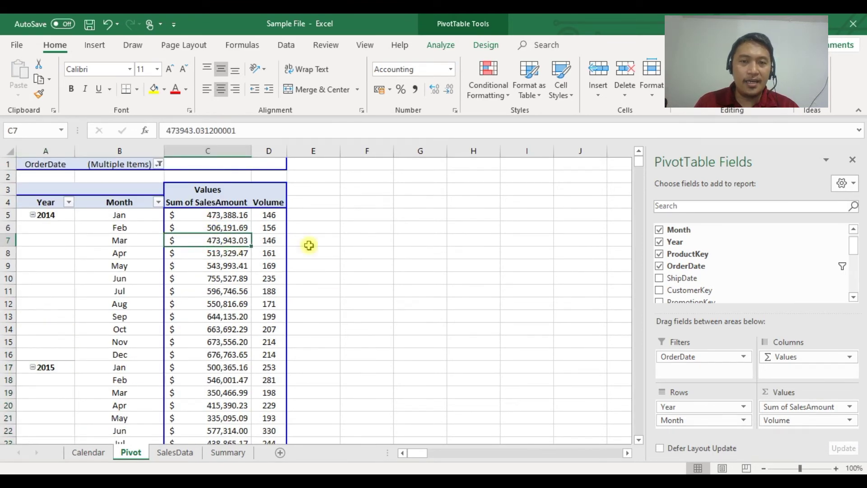
Step: Set the pivot table's report layout to repeat all item labels so every month row carries its year
{"action": "left_click", "coordinate": [491, 47]}
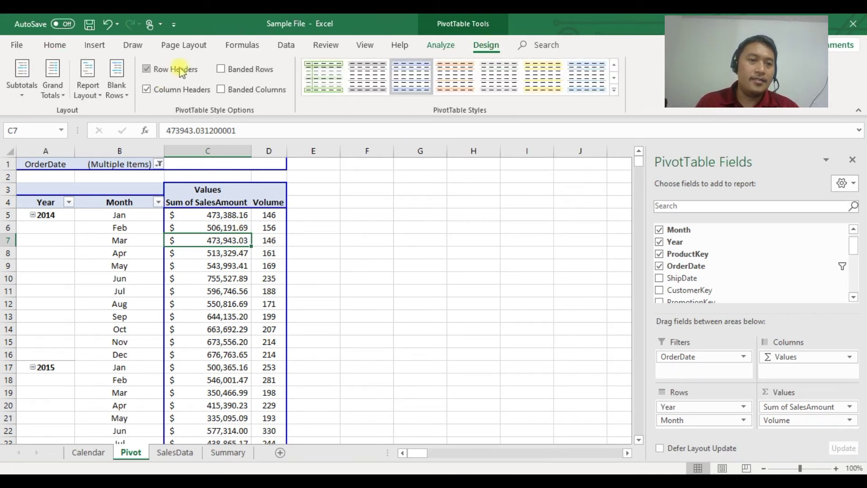
{"action": "left_click", "coordinate": [100, 98]}
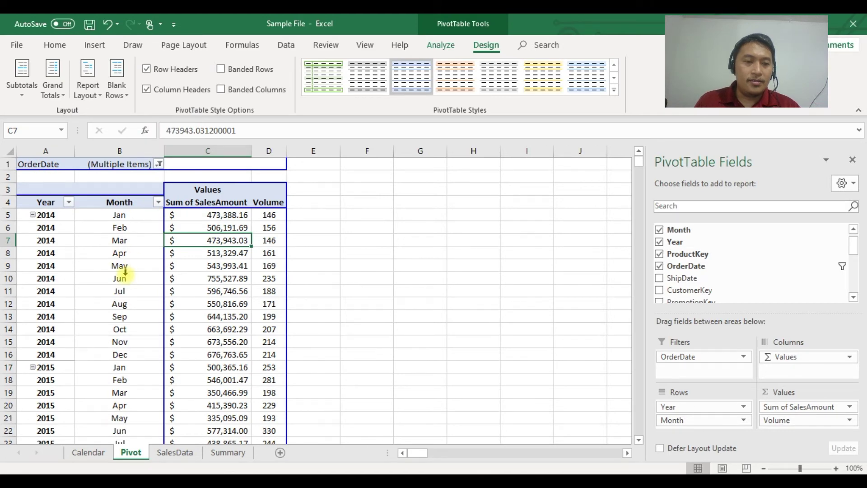
{"action": "scroll", "coordinate": [125, 273], "scroll_direction": "down", "scroll_amount": 1}
{"action": "scroll", "coordinate": [125, 273], "scroll_direction": "down", "scroll_amount": 6}
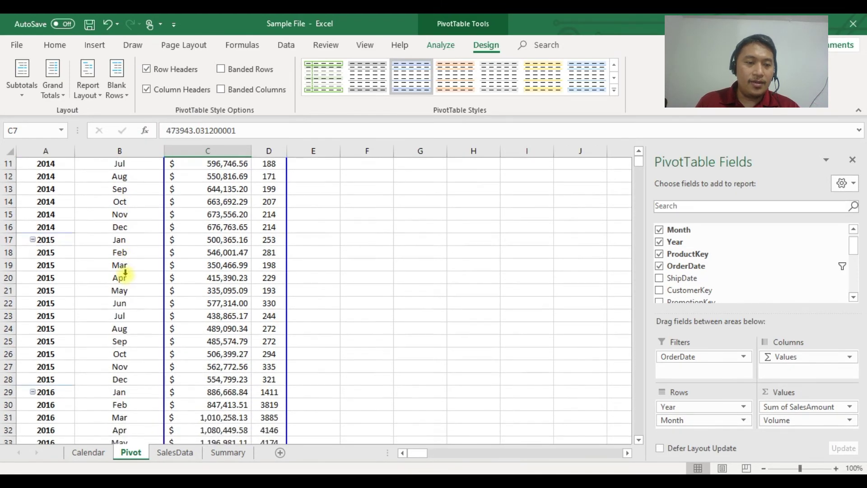
{"action": "scroll", "coordinate": [126, 272], "scroll_direction": "up", "scroll_amount": 7}
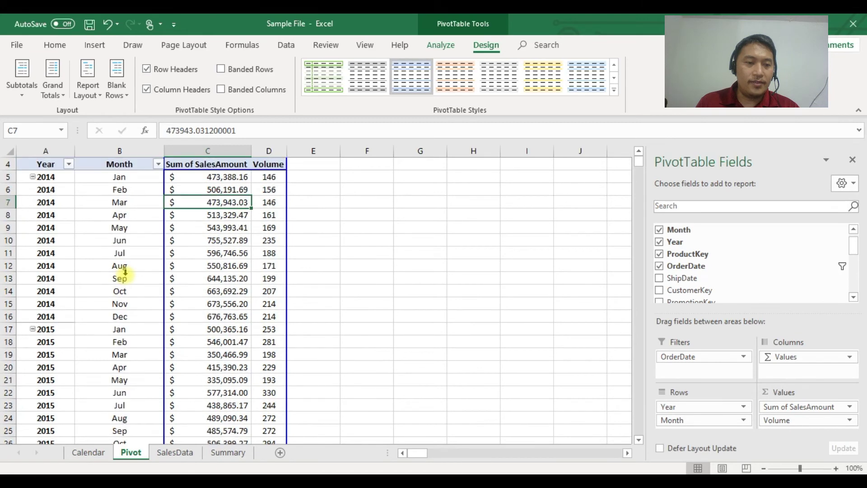
{"action": "scroll", "coordinate": [49, 386], "scroll_direction": "down", "scroll_amount": 1}
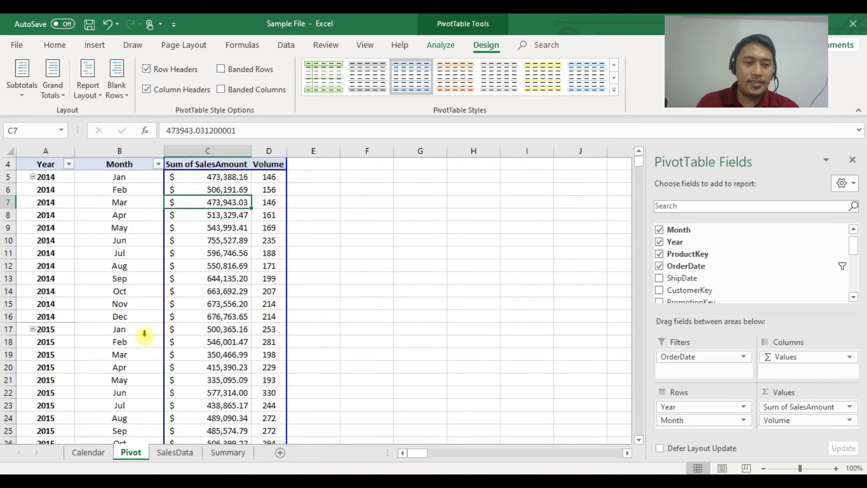
{"action": "scroll", "coordinate": [143, 334], "scroll_direction": "up", "scroll_amount": 1}
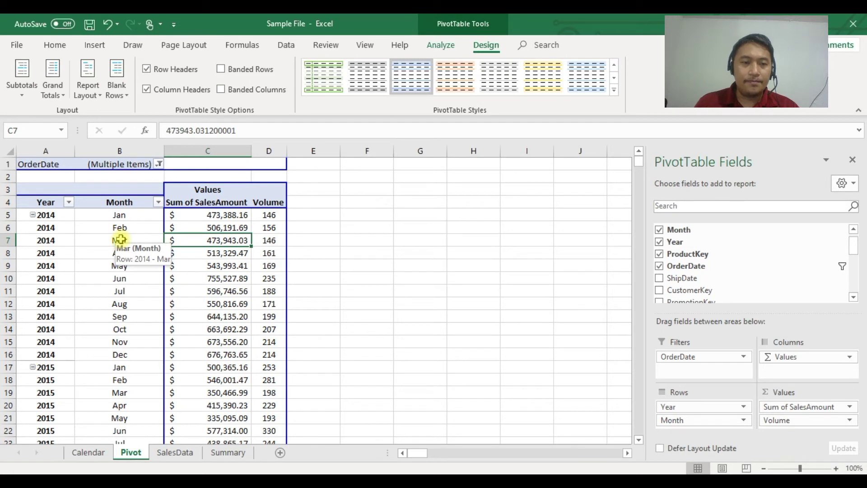
Step: Remove OrderDate from the pivot table's filters and try to move the Values field into the Filters area
{"action": "left_click_drag", "start_coordinate": [699, 356], "coordinate": [704, 255]}
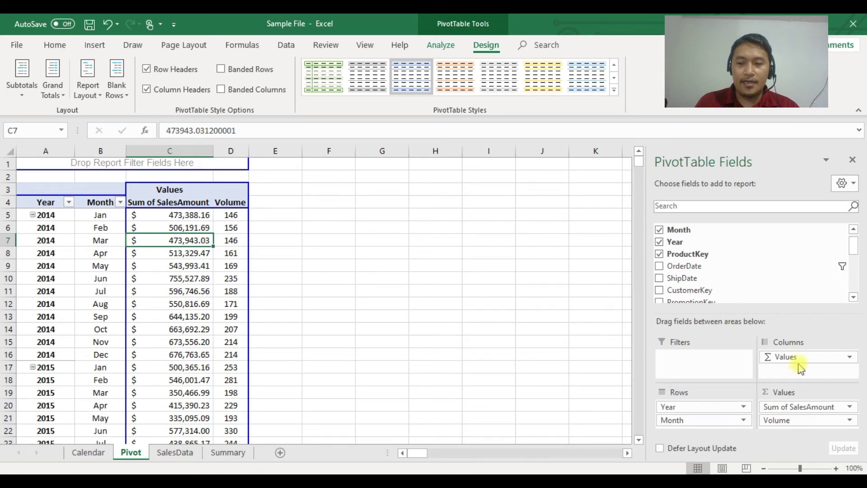
{"action": "left_click_drag", "start_coordinate": [794, 356], "coordinate": [705, 364]}
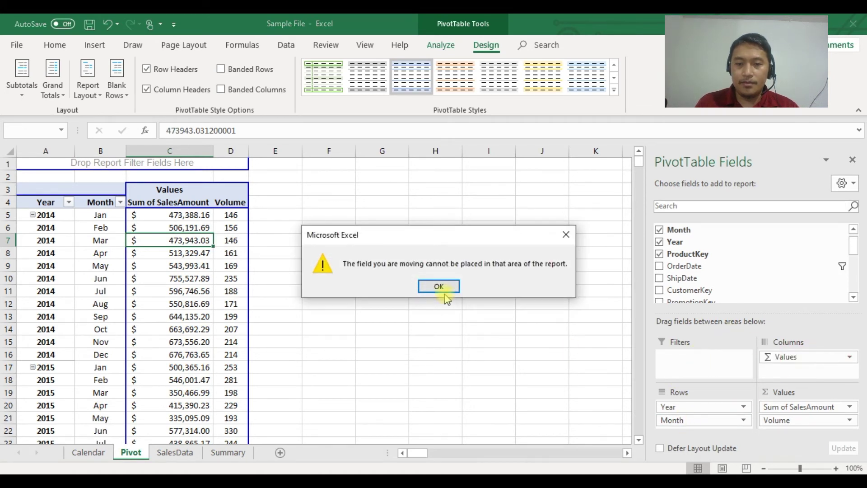
{"action": "left_click", "coordinate": [432, 286]}
Step: Rearrange the pivot table with Month in the columns and Values in the rows, removing Year from the layout
{"action": "left_click_drag", "start_coordinate": [697, 424], "coordinate": [802, 366]}
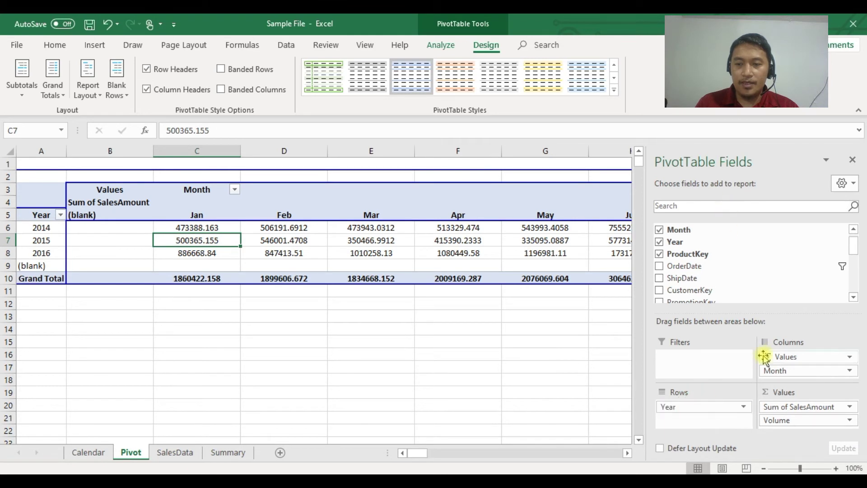
{"action": "left_click_drag", "start_coordinate": [709, 407], "coordinate": [691, 388]}
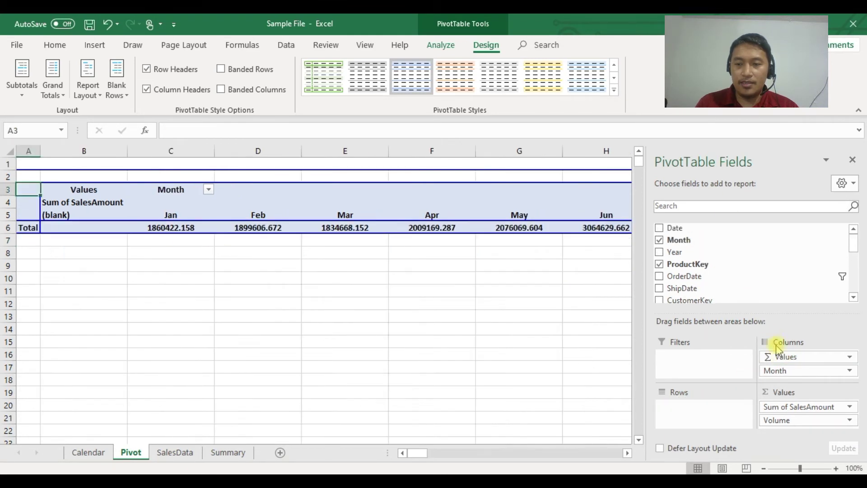
{"action": "left_click_drag", "start_coordinate": [796, 360], "coordinate": [690, 407]}
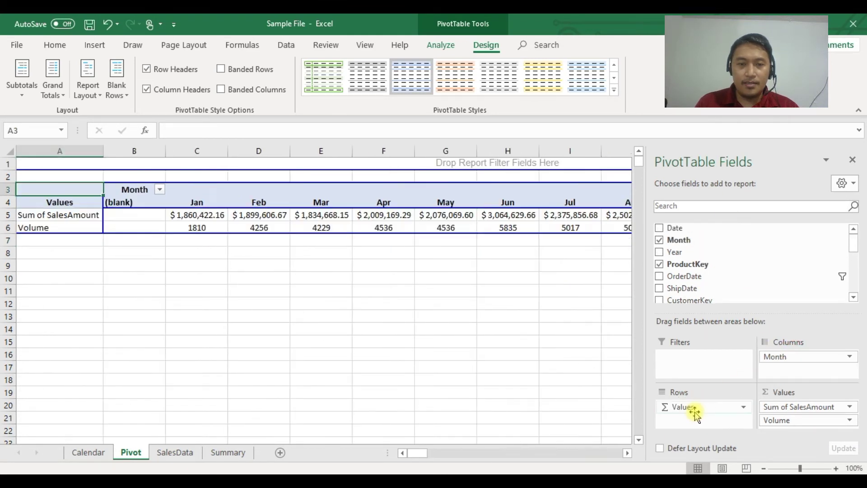
{"action": "left_click", "coordinate": [356, 342]}
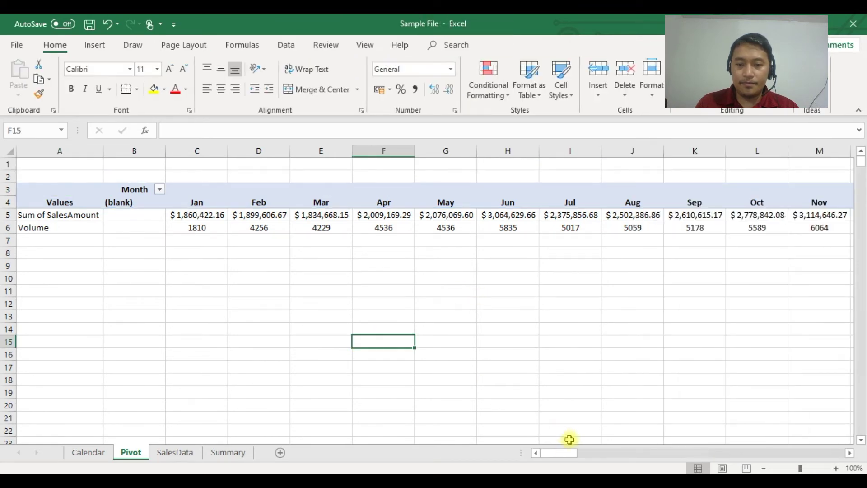
{"action": "mouse_move", "coordinate": [565, 457]}
{"action": "left_mouse_down"}
{"action": "mouse_move", "coordinate": [583, 457]}
{"action": "mouse_move", "coordinate": [550, 461]}
{"action": "left_mouse_up"}
{"action": "key", "text": "Left"}
{"action": "left_click", "coordinate": [155, 212]}
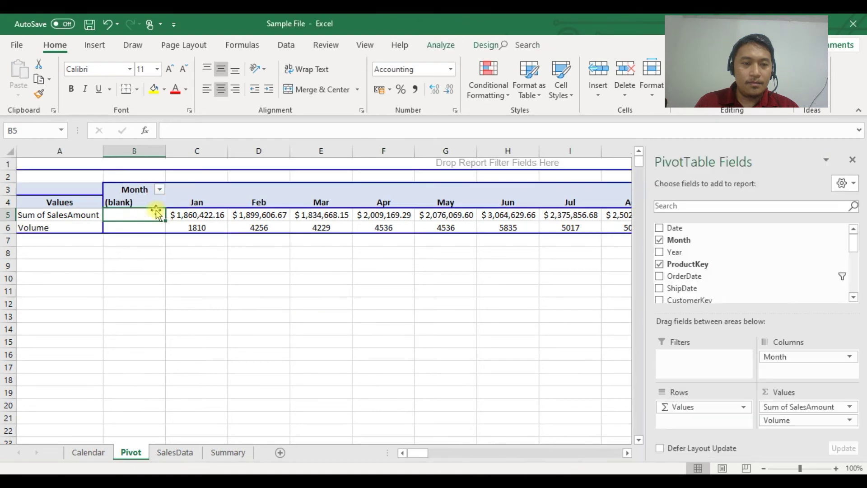
{"action": "left_click", "coordinate": [142, 201]}
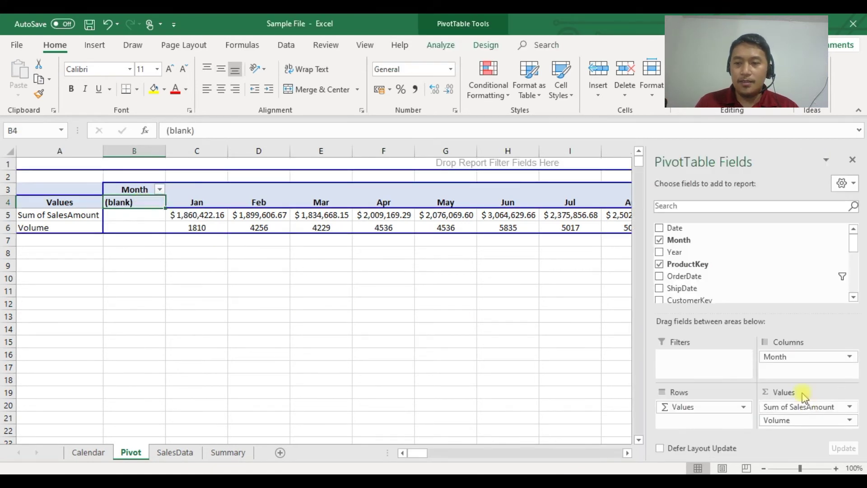
Step: Add Year above Month in the pivot table's columns and center the year labels in row 4
{"action": "left_click_drag", "start_coordinate": [682, 251], "coordinate": [795, 357]}
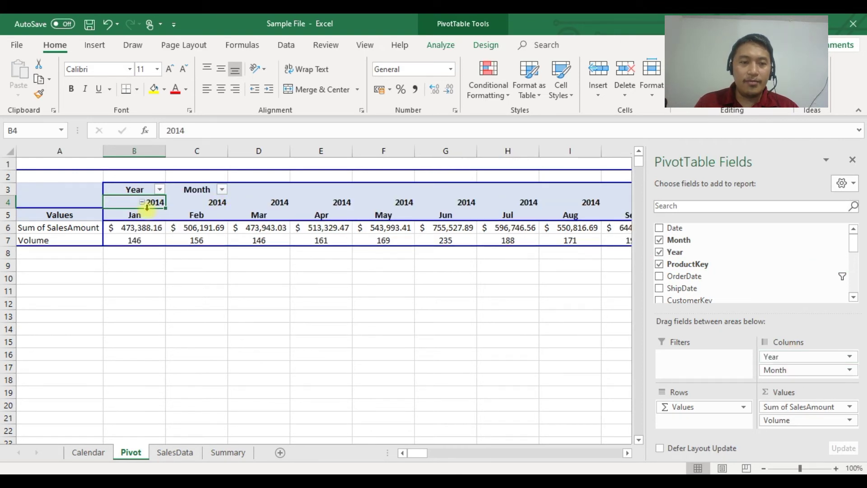
{"action": "left_click_drag", "start_coordinate": [179, 199], "coordinate": [545, 203]}
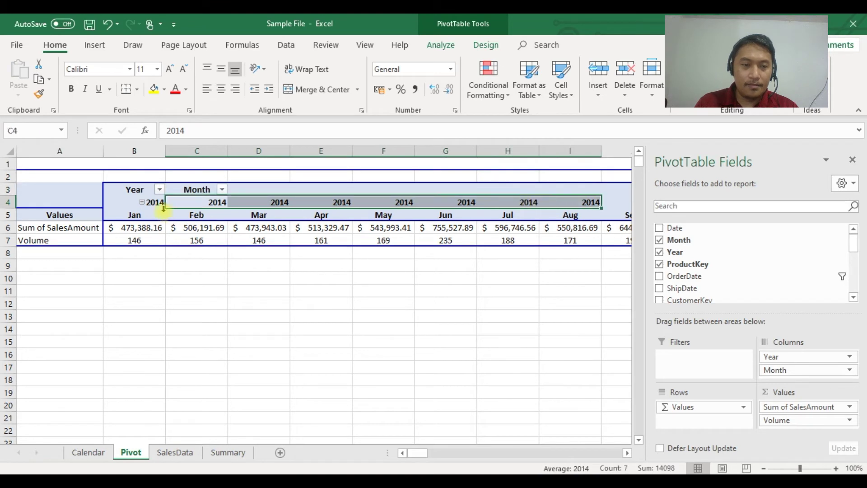
{"action": "left_click", "coordinate": [14, 202]}
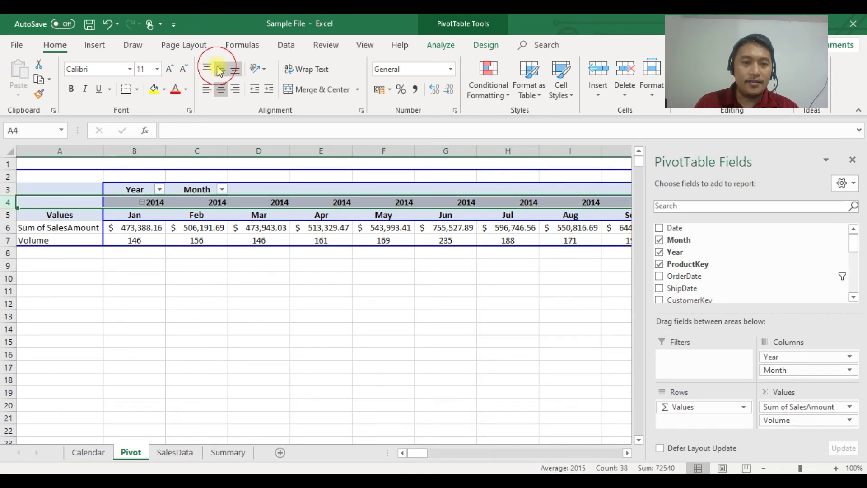
{"action": "left_click", "coordinate": [222, 89]}
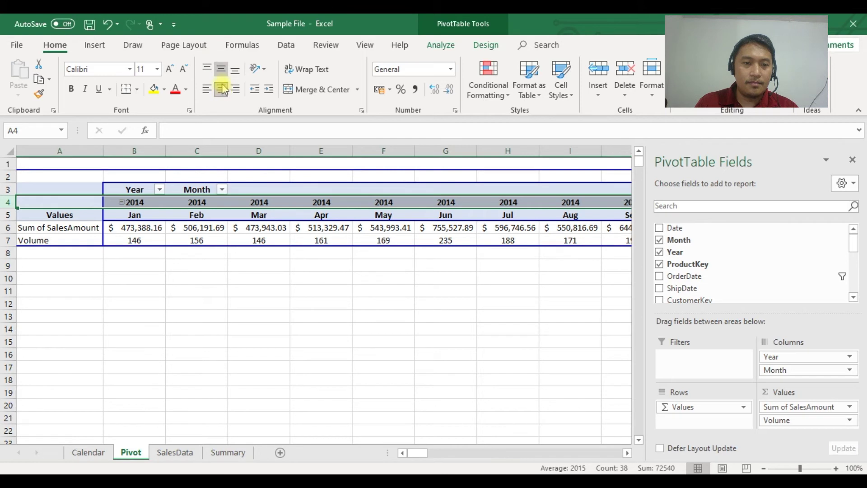
{"action": "left_click", "coordinate": [301, 276]}
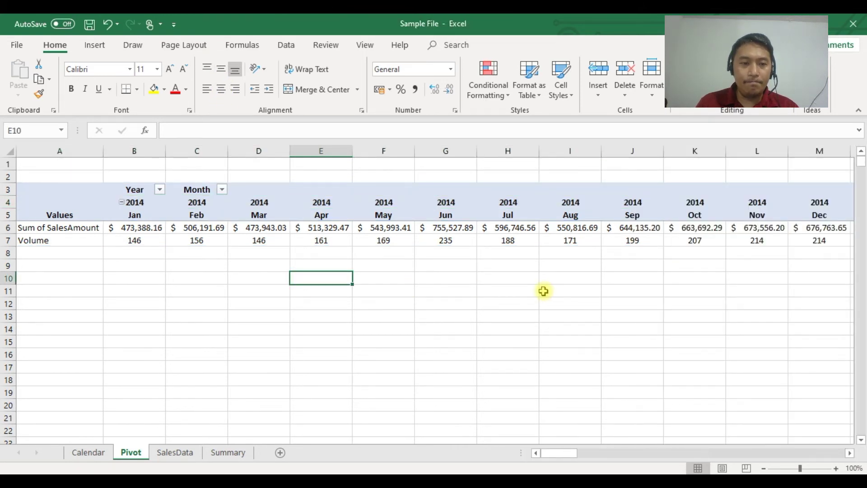
{"action": "left_click", "coordinate": [558, 455]}
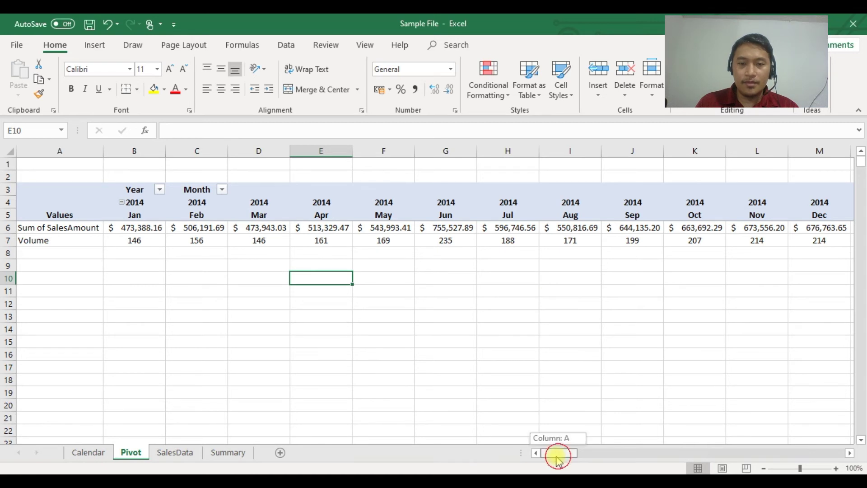
{"action": "left_click", "coordinate": [309, 239]}
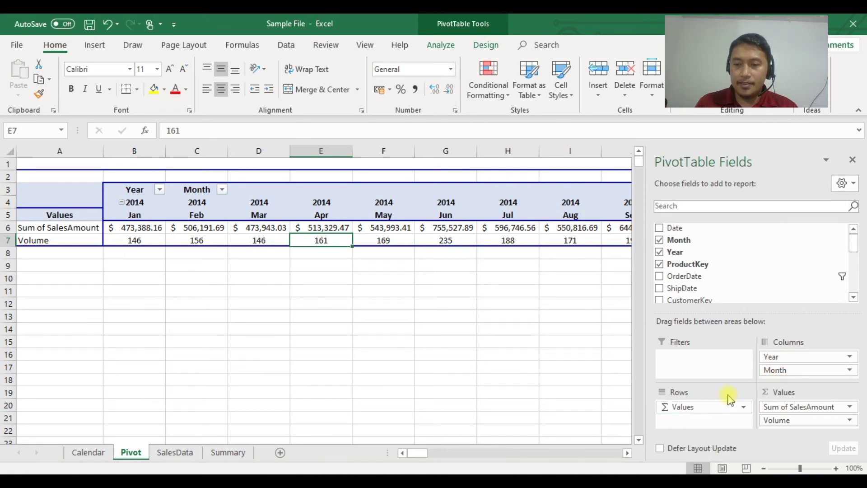
Step: Move Month to the rows and Values to the columns beneath Year
{"action": "left_click_drag", "start_coordinate": [778, 375], "coordinate": [736, 419]}
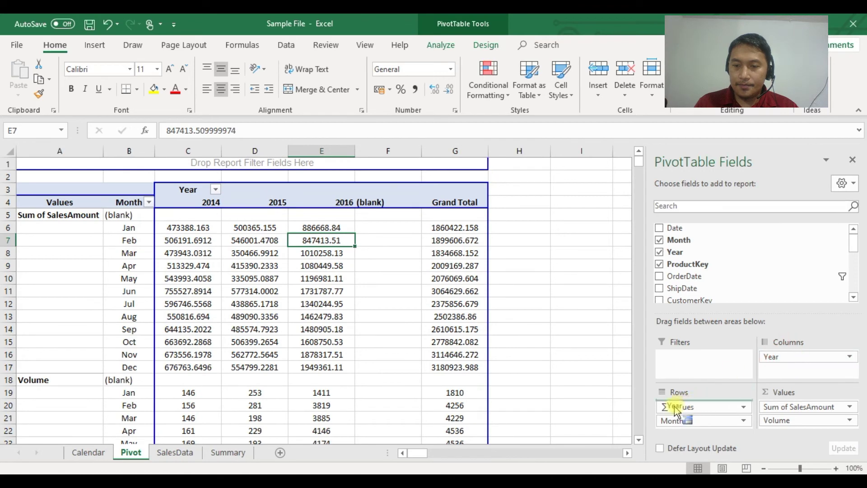
{"action": "left_click_drag", "start_coordinate": [662, 412], "coordinate": [790, 357]}
{"action": "left_click_drag", "start_coordinate": [108, 149], "coordinate": [289, 156]}
{"action": "left_click", "coordinate": [207, 280]}
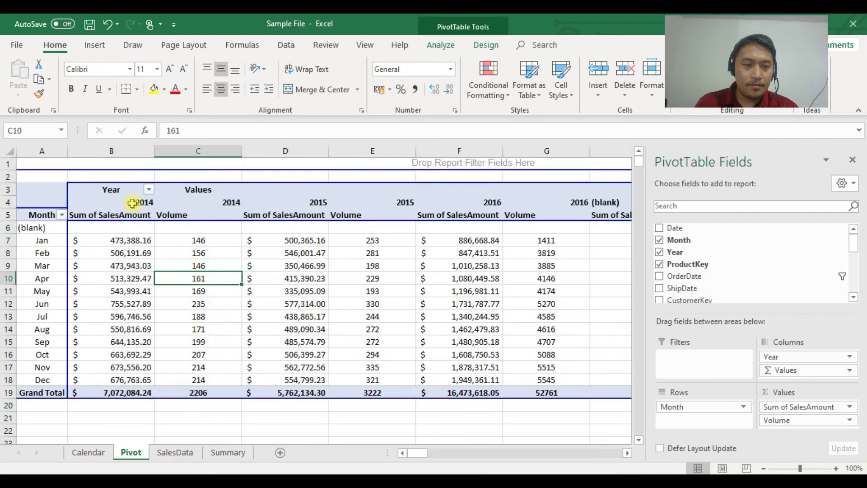
Step: Center columns B:K of the pivot table horizontally and vertically
{"action": "left_click_drag", "start_coordinate": [126, 155], "coordinate": [502, 277]}
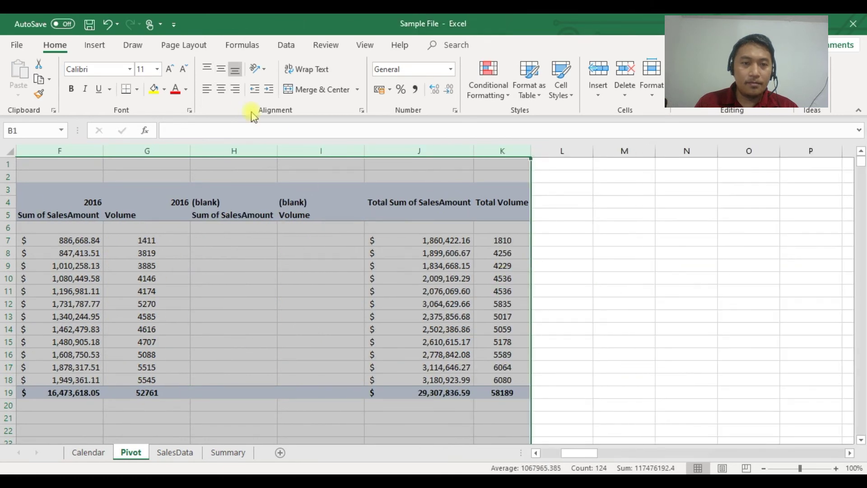
{"action": "left_click", "coordinate": [221, 89]}
{"action": "left_click", "coordinate": [221, 69]}
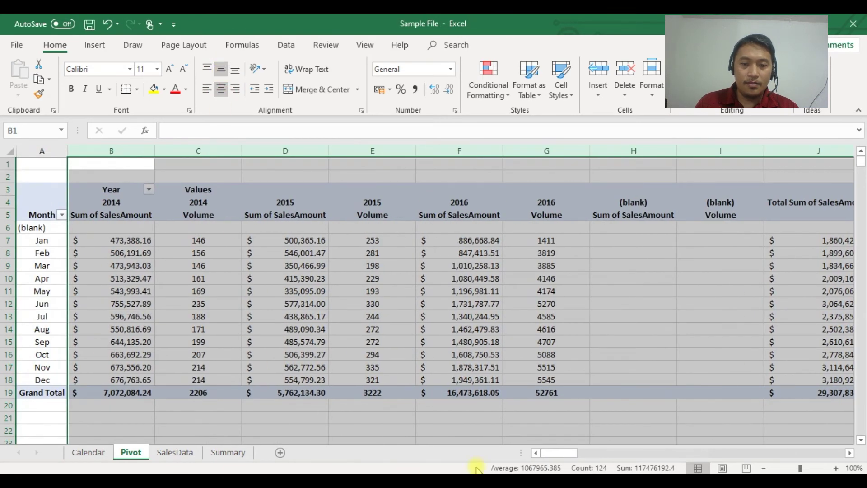
{"action": "left_click", "coordinate": [528, 273]}
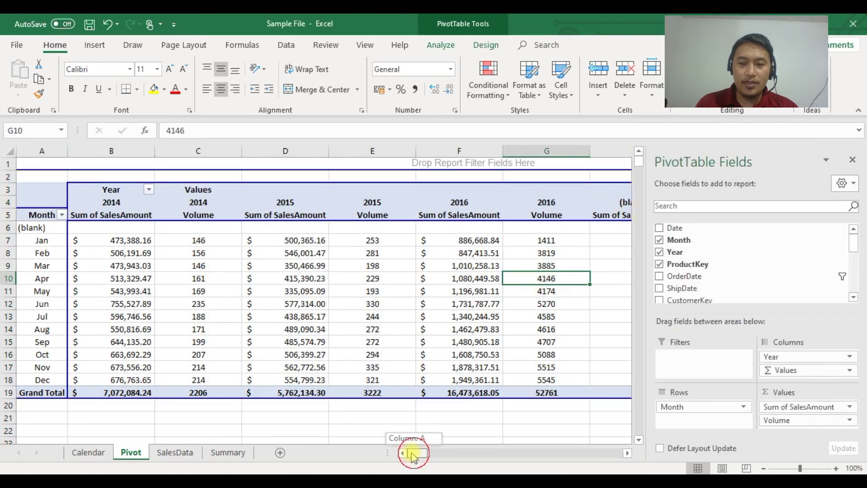
Step: Filter the (blank) item out of the pivot table's Month field and reopen the filter list to check it
{"action": "left_click", "coordinate": [38, 227]}
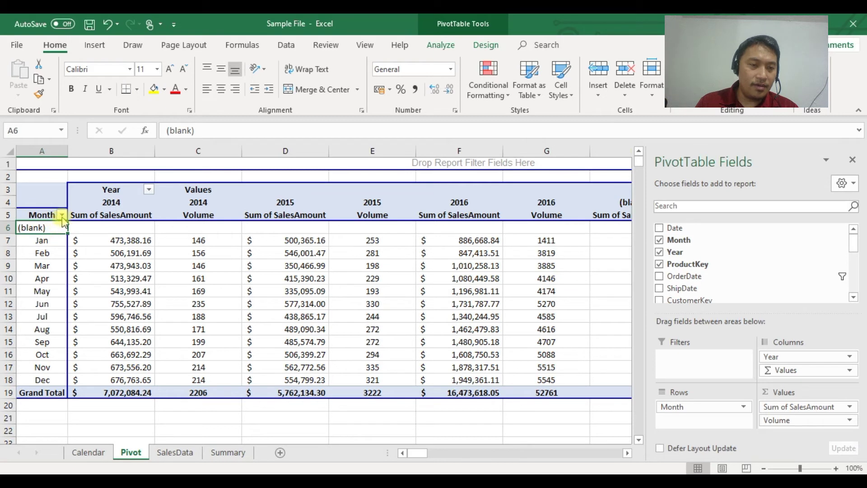
{"action": "left_click", "coordinate": [43, 241]}
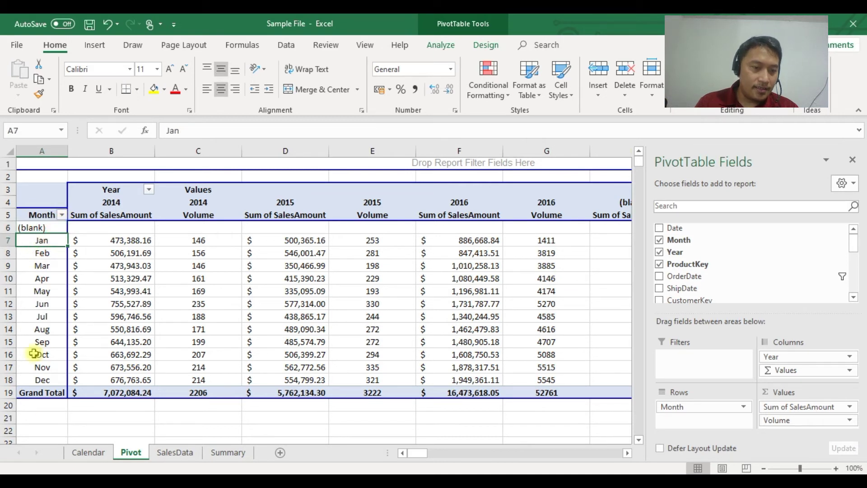
{"action": "left_click", "coordinate": [62, 215]}
{"action": "left_click", "coordinate": [38, 350]}
{"action": "left_click", "coordinate": [84, 455]}
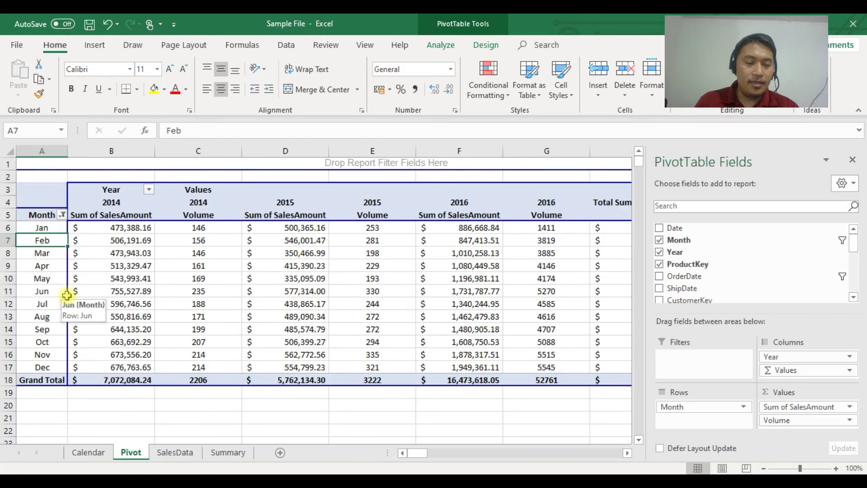
{"action": "left_click", "coordinate": [62, 214]}
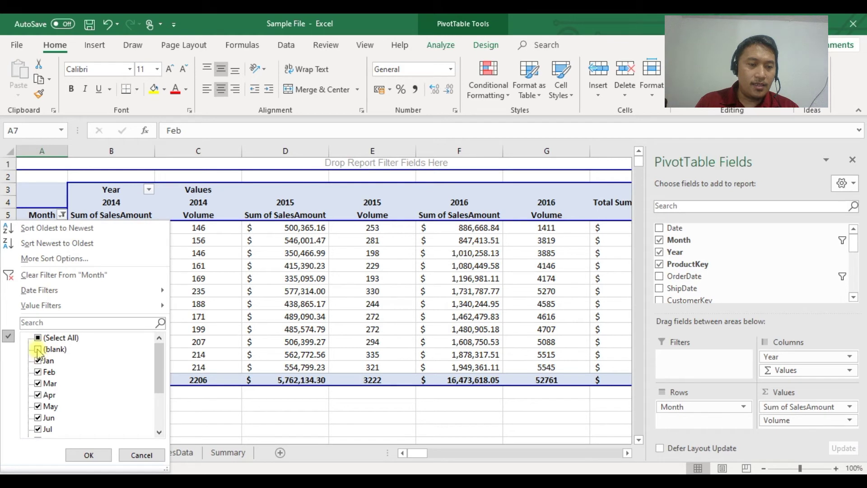
Step: Apply the Month filter and examine the pivot table's 2014 sales amount and volume columns
{"action": "left_click", "coordinate": [83, 454]}
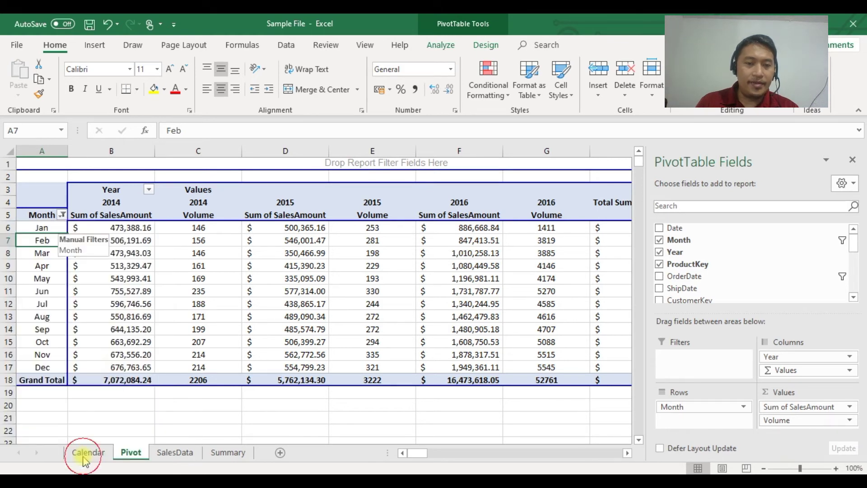
{"action": "left_click", "coordinate": [188, 427]}
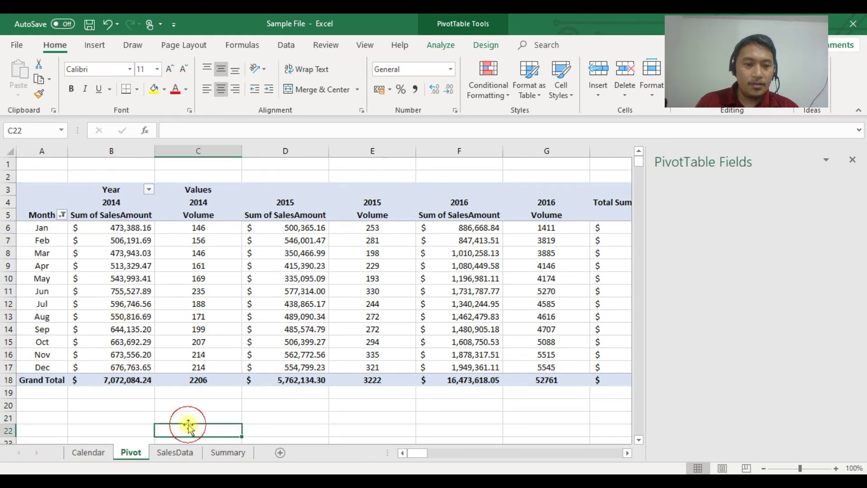
{"action": "left_click_drag", "start_coordinate": [112, 217], "coordinate": [87, 364]}
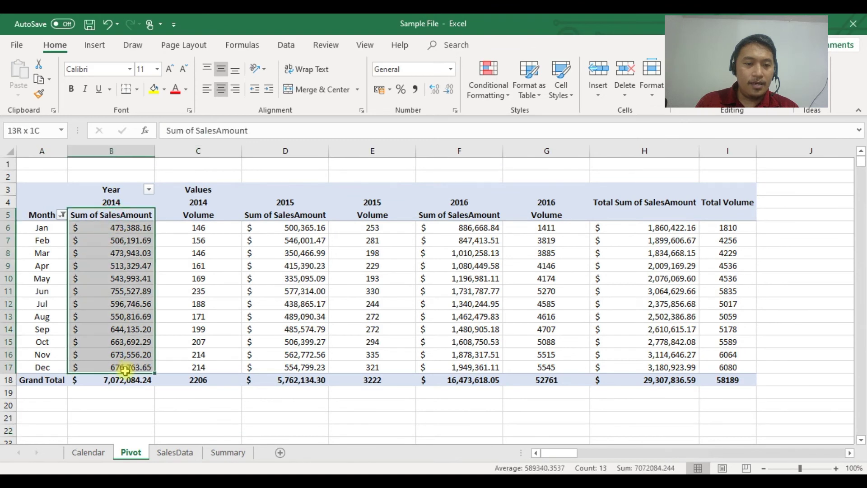
{"action": "left_click", "coordinate": [213, 212]}
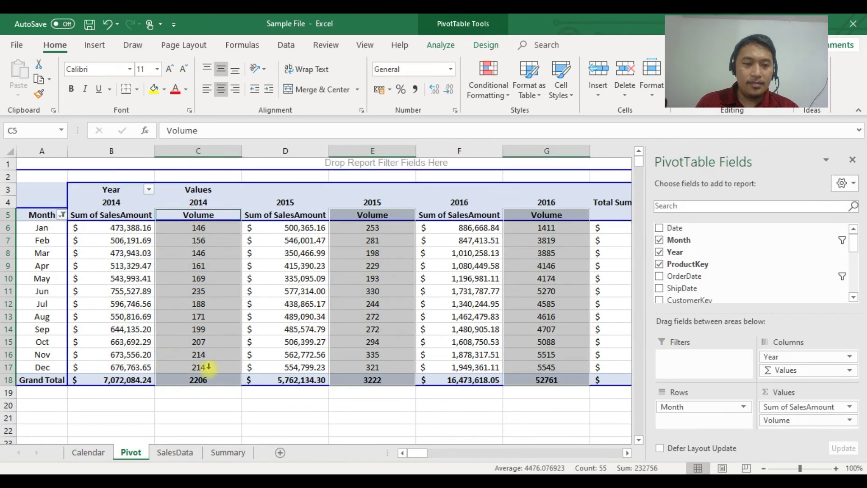
{"action": "left_click", "coordinate": [278, 341]}
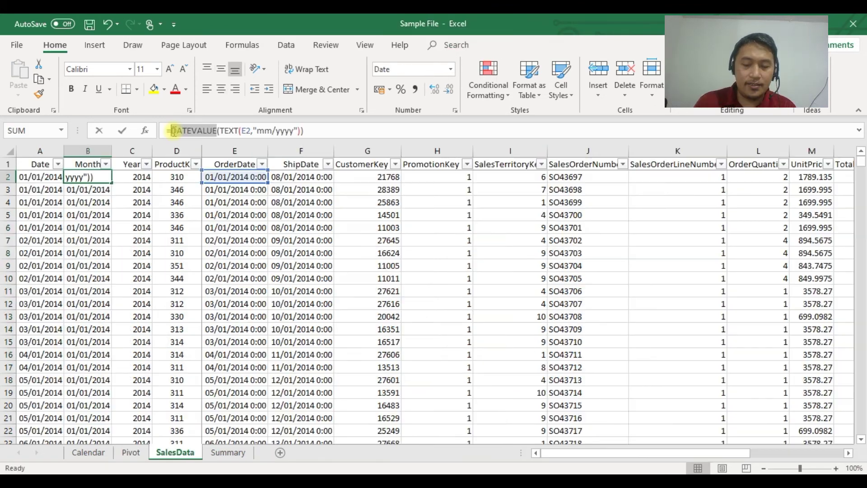
Step: Remove DATEVALUE from the Month formula in SalesData cell B2, leaving =(TEXT(E2,"mm/yyyy")), then fill it down the column and check it against OrderDate
{"action": "key", "text": "BackSpace"}
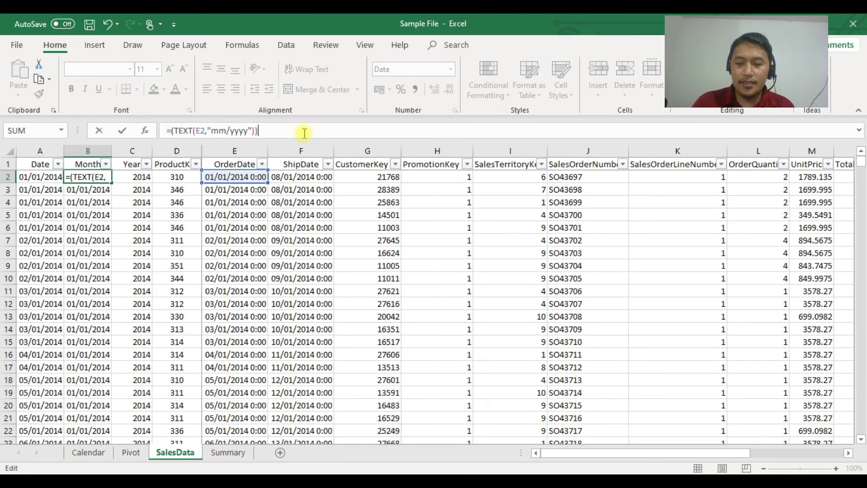
{"action": "key", "text": "BackSpace"}
{"action": "key", "text": "Return"}
{"action": "key", "text": "Return"}
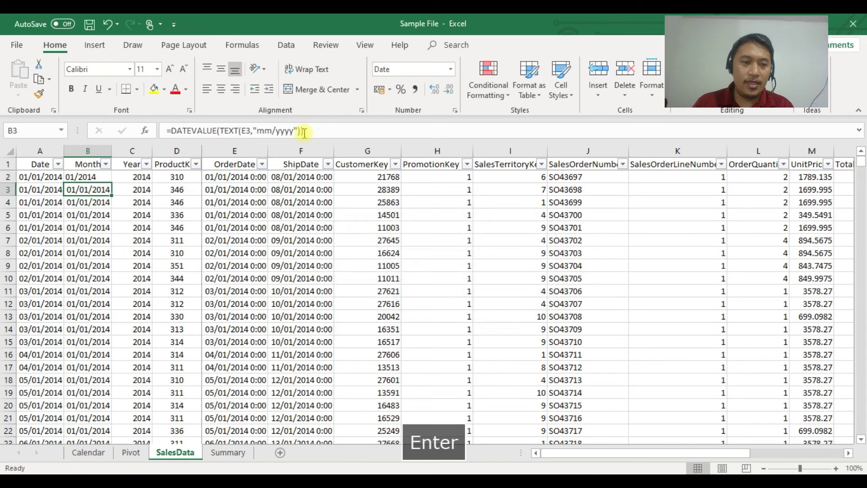
{"action": "left_click", "coordinate": [97, 177]}
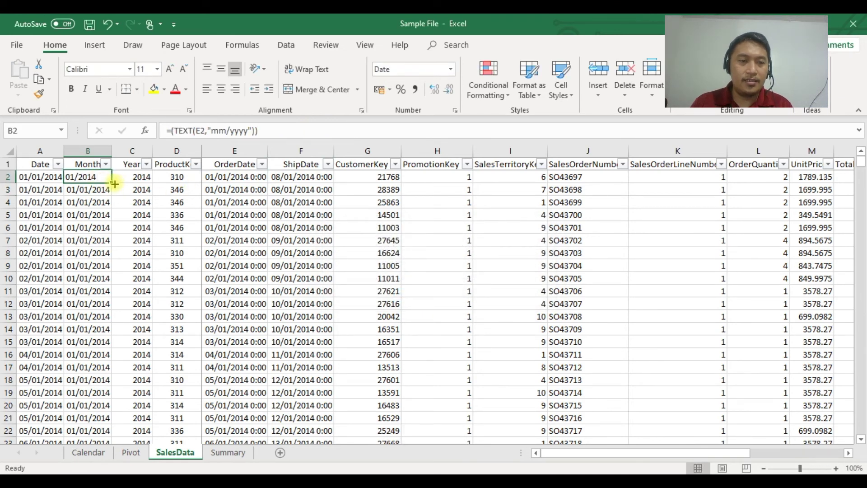
{"action": "double_click", "coordinate": [111, 184]}
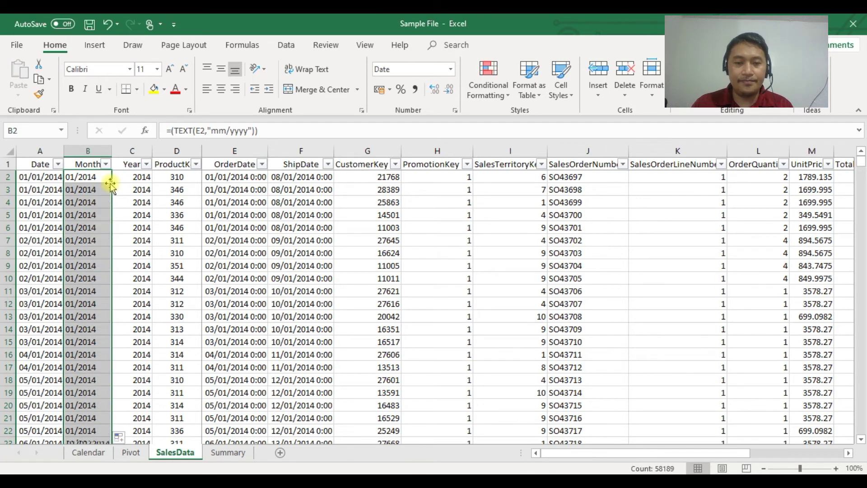
{"action": "left_click", "coordinate": [87, 219]}
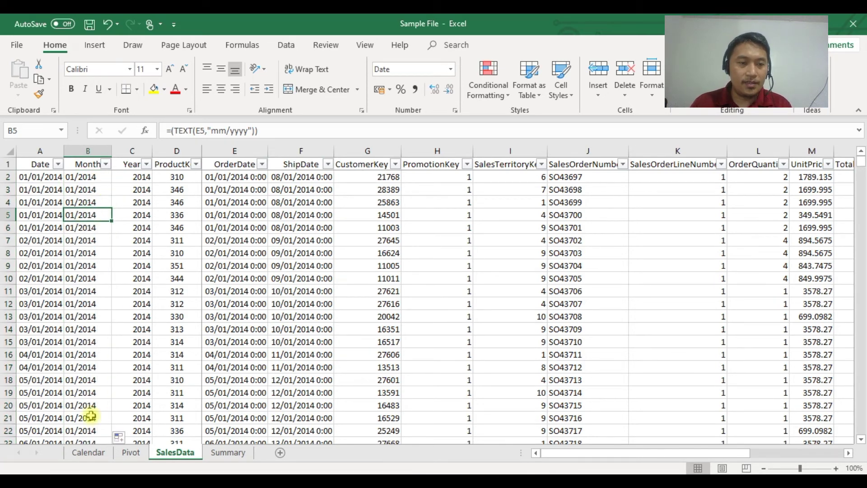
{"action": "left_click", "coordinate": [92, 173]}
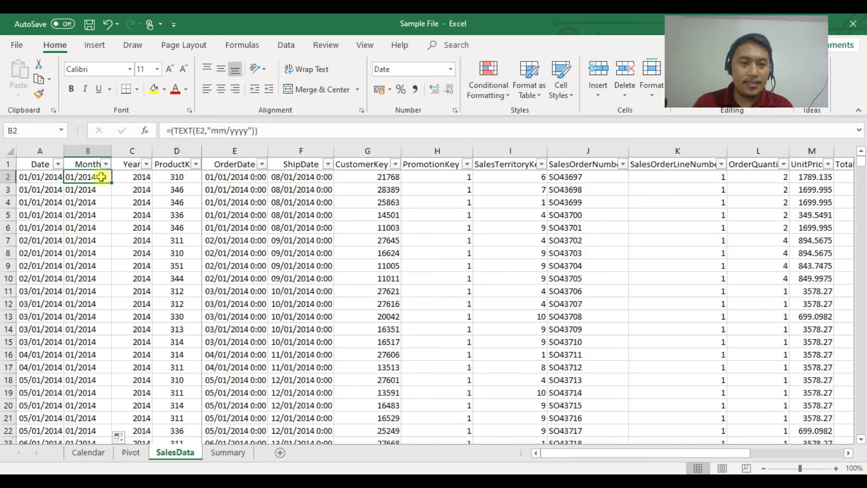
{"action": "left_click", "coordinate": [237, 177]}
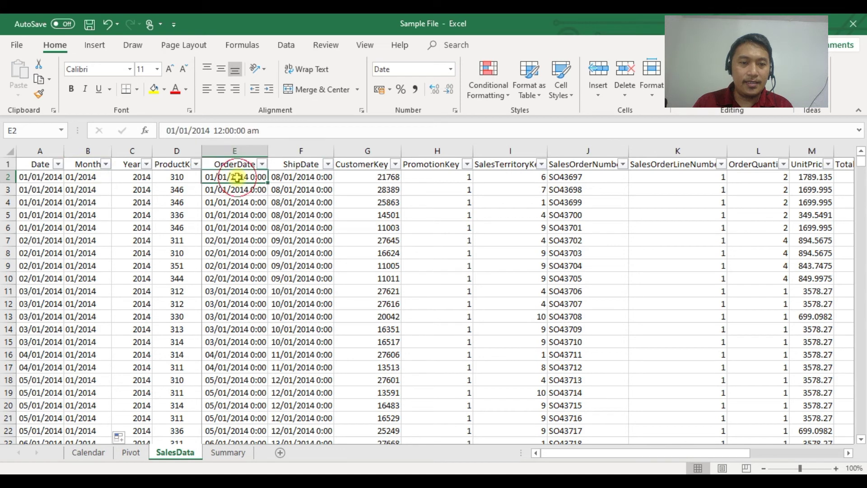
{"action": "left_click", "coordinate": [91, 180]}
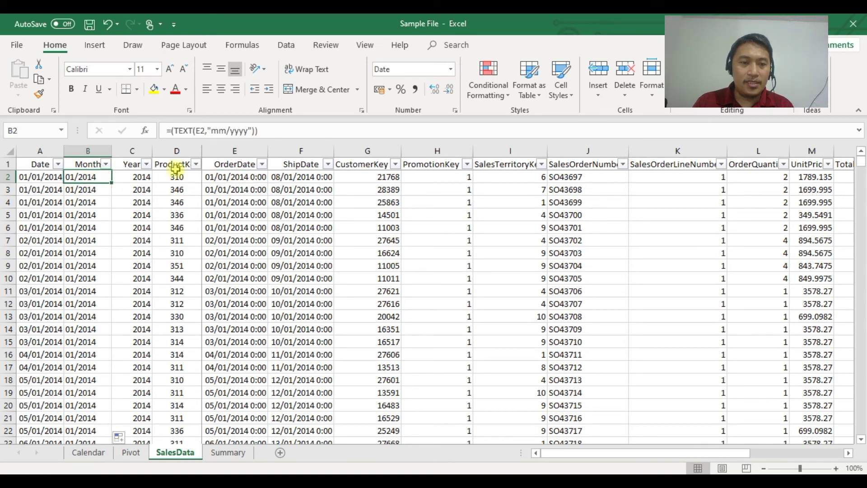
Step: Refresh the data of the pivot table on the Pivot sheet and remove the Year field from its columns
{"action": "left_click", "coordinate": [124, 457]}
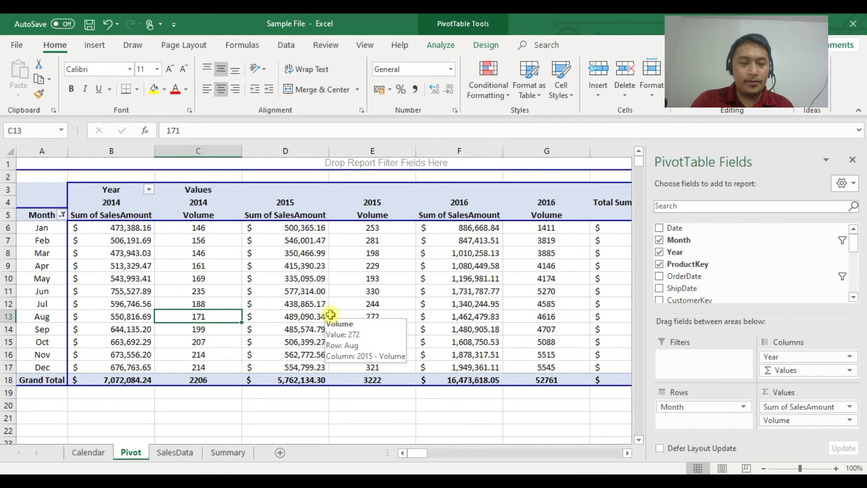
{"action": "left_click", "coordinate": [286, 45]}
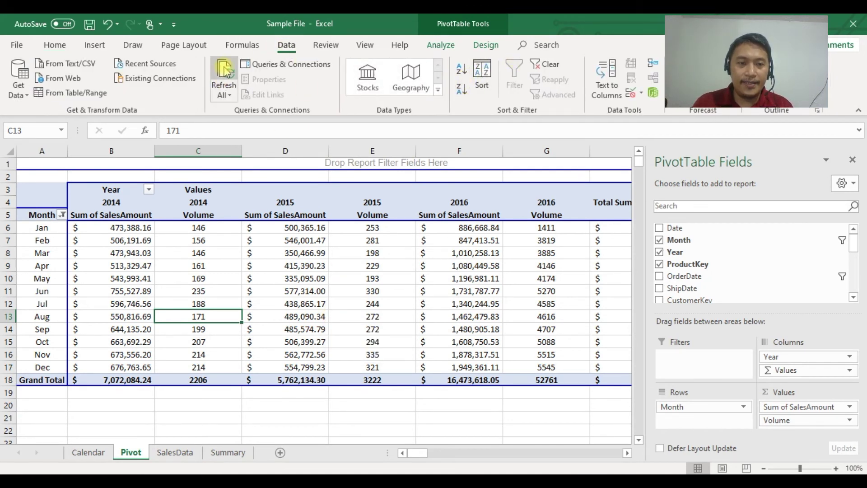
{"action": "left_click", "coordinate": [225, 71]}
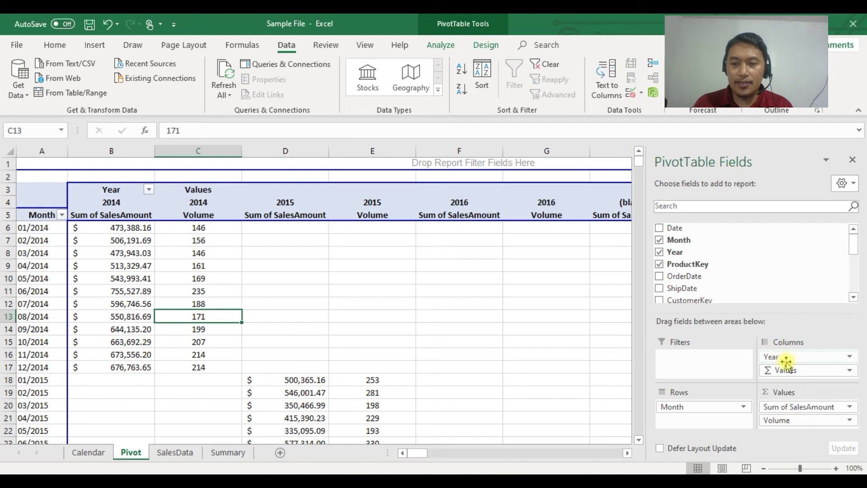
{"action": "left_click_drag", "start_coordinate": [787, 358], "coordinate": [713, 280]}
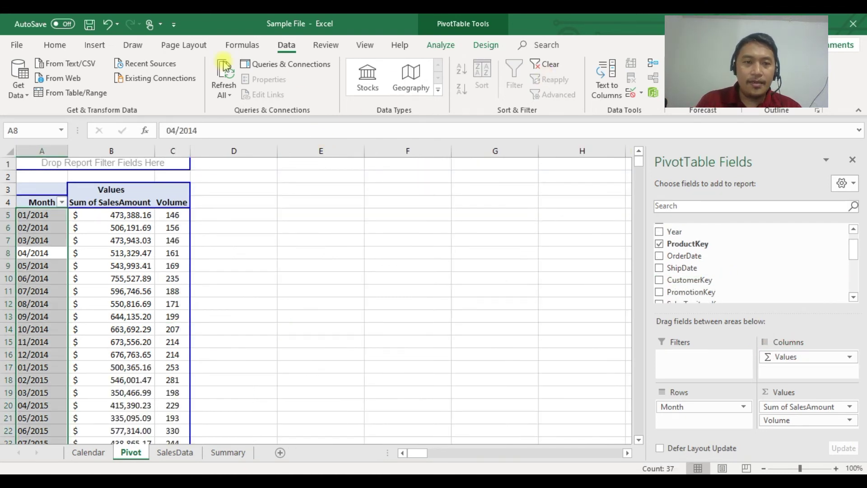
{"action": "left_click", "coordinate": [56, 45]}
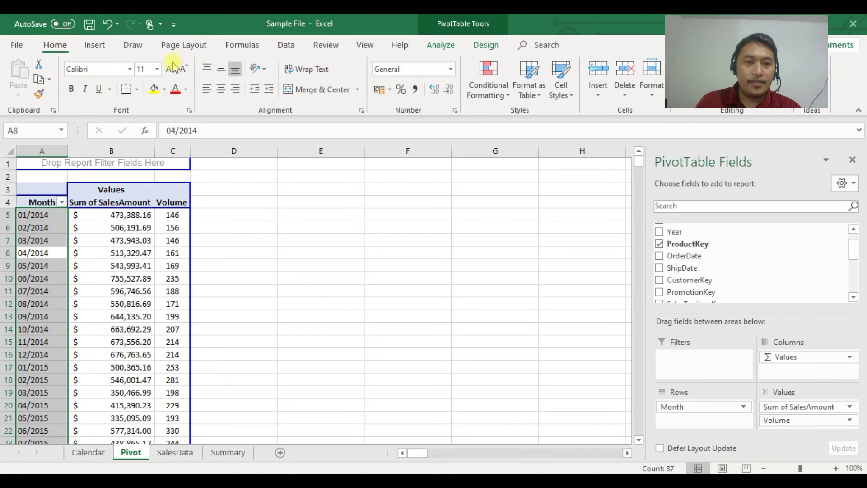
{"action": "left_click", "coordinate": [287, 45]}
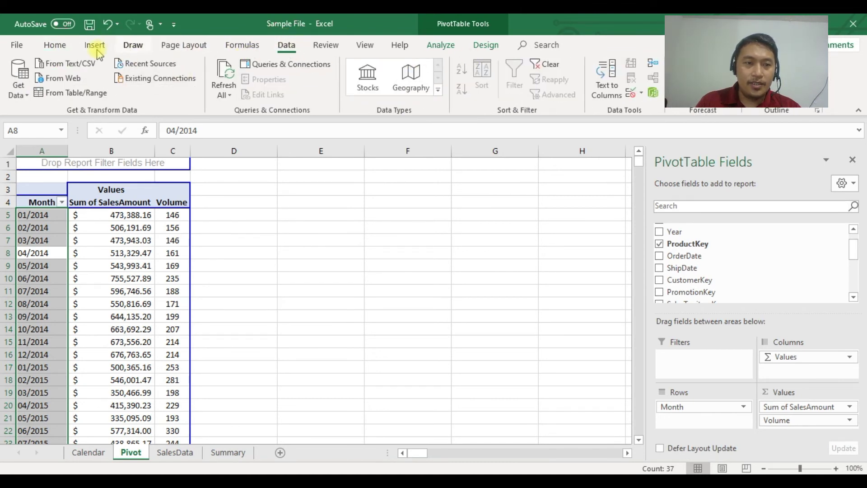
{"action": "left_click", "coordinate": [66, 47]}
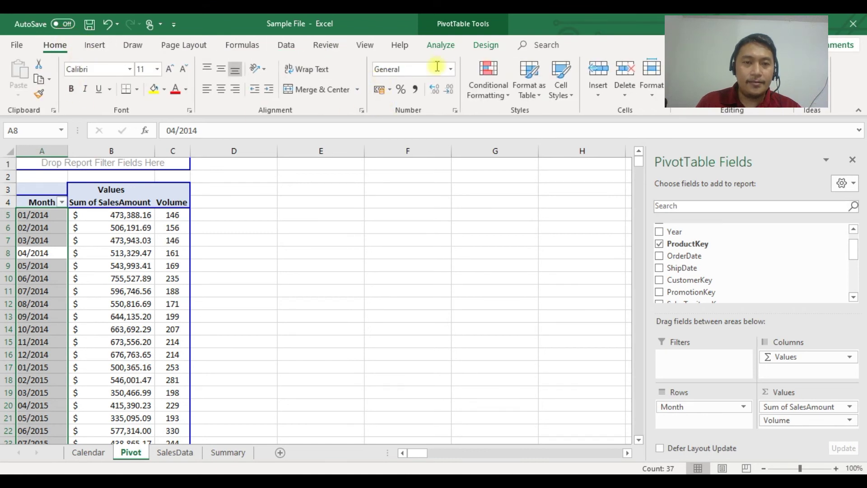
{"action": "left_click", "coordinate": [73, 203]}
{"action": "left_click", "coordinate": [33, 252]}
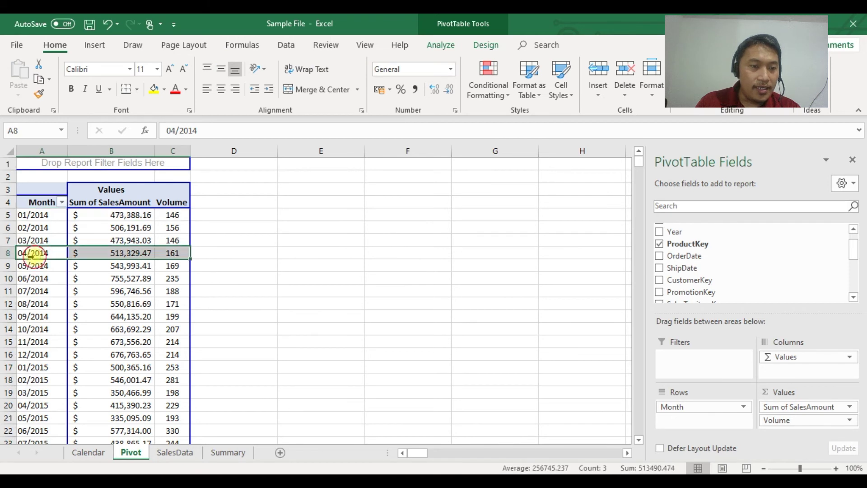
Step: Examine the pivot table's month labels for each year from 2014 to 2016
{"action": "left_click_drag", "start_coordinate": [43, 216], "coordinate": [50, 355]}
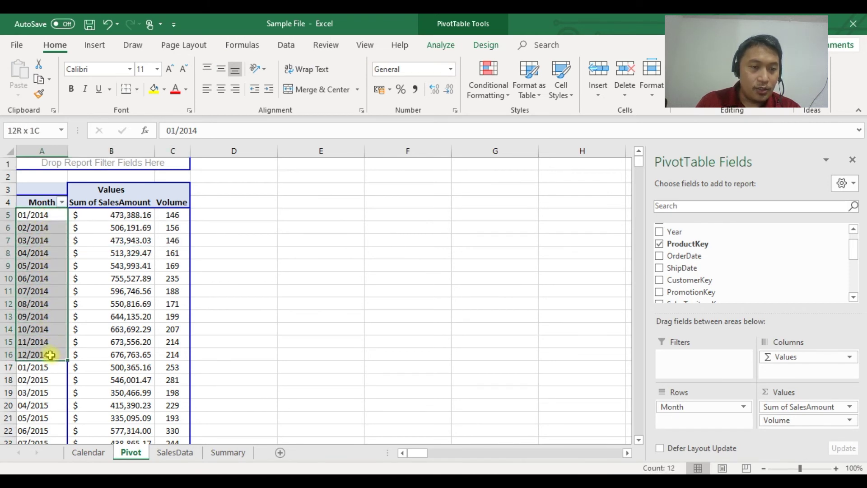
{"action": "scroll", "coordinate": [50, 355], "scroll_direction": "down", "scroll_amount": 3}
{"action": "left_click_drag", "start_coordinate": [36, 256], "coordinate": [44, 397]}
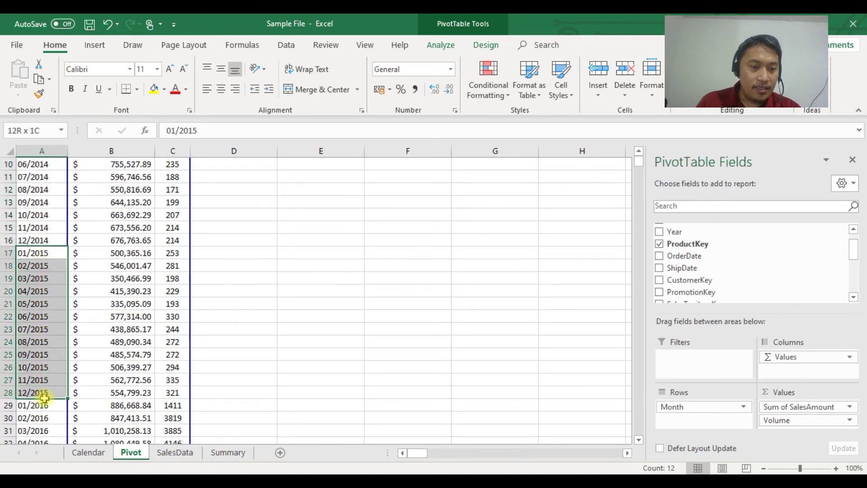
{"action": "scroll", "coordinate": [110, 392], "scroll_direction": "down", "scroll_amount": 4}
{"action": "left_click_drag", "start_coordinate": [35, 252], "coordinate": [62, 398]}
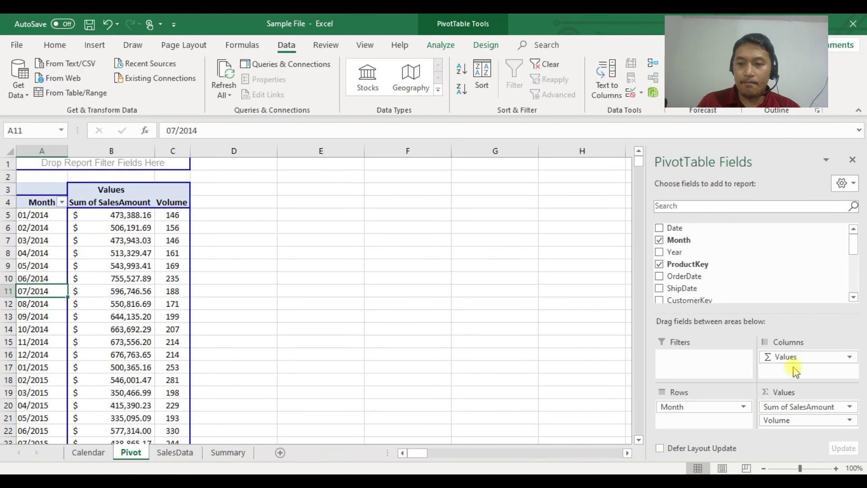
Step: Move Values to the pivot table's rows and Month to its columns
{"action": "mouse_move", "coordinate": [790, 356]}
{"action": "left_mouse_down"}
{"action": "mouse_move", "coordinate": [691, 414]}
{"action": "mouse_move", "coordinate": [776, 379]}
{"action": "mouse_move", "coordinate": [788, 364]}
{"action": "left_mouse_up"}
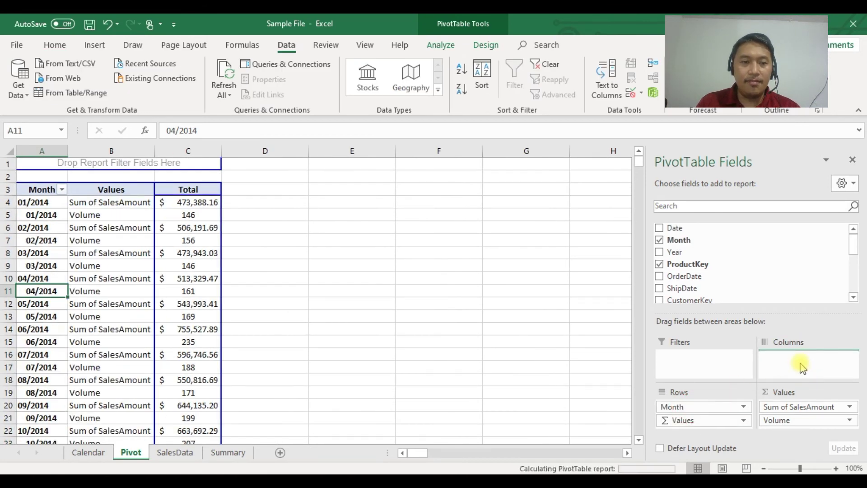
{"action": "left_click", "coordinate": [348, 315]}
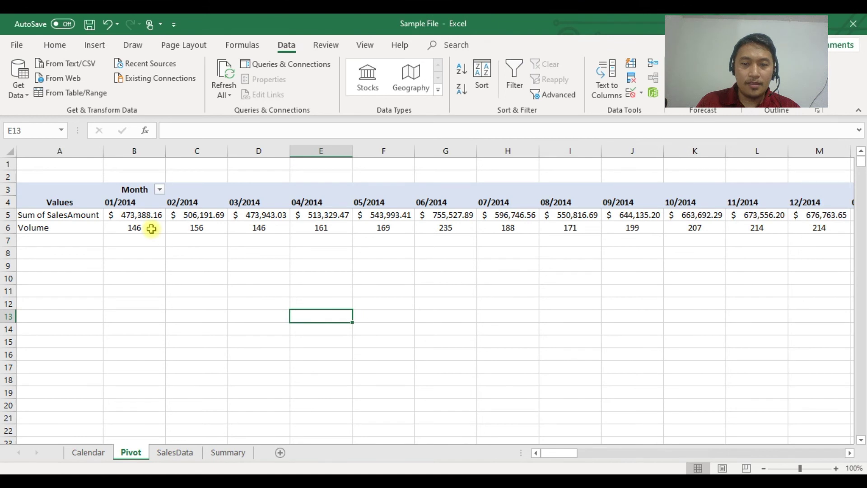
Step: Examine the month headings across row 4 and the sales amount and volume figures beneath them
{"action": "left_click", "coordinate": [134, 205]}
{"action": "left_click", "coordinate": [185, 202]}
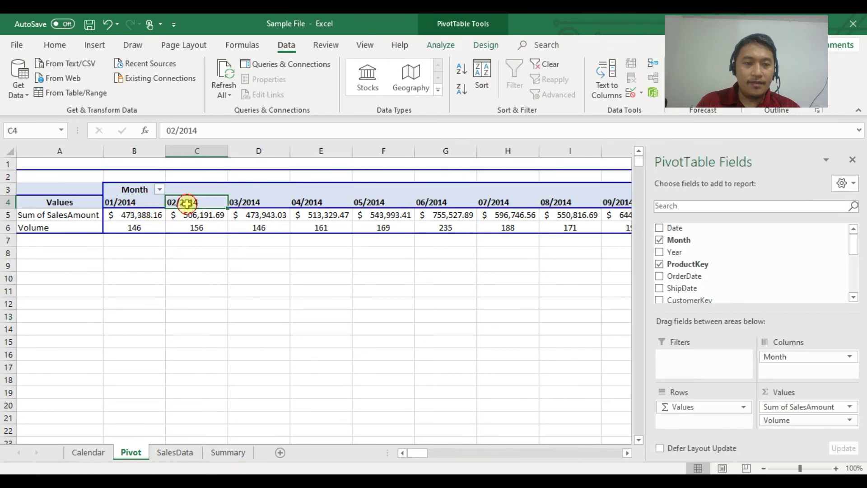
{"action": "left_click", "coordinate": [259, 205]}
{"action": "left_click", "coordinate": [305, 202]}
{"action": "left_click", "coordinate": [367, 201]}
{"action": "left_click", "coordinate": [439, 205]}
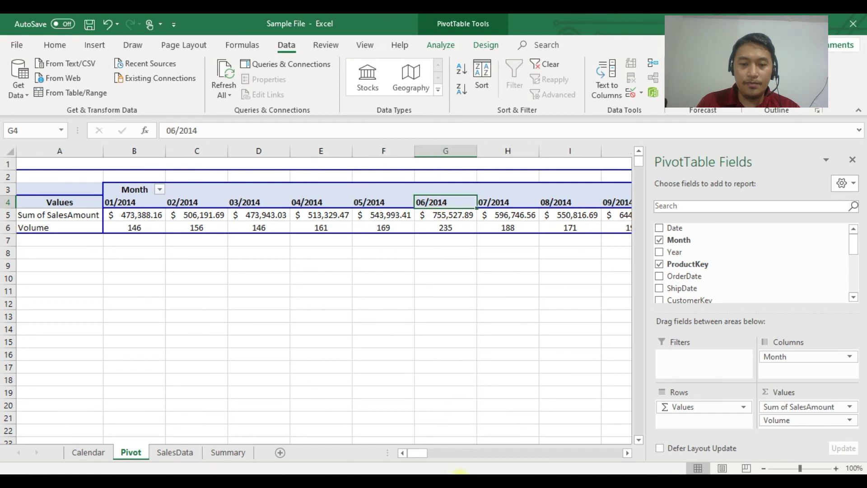
{"action": "mouse_move", "coordinate": [416, 456]}
{"action": "left_mouse_down"}
{"action": "mouse_move", "coordinate": [424, 460]}
{"action": "mouse_move", "coordinate": [413, 457]}
{"action": "left_mouse_up"}
{"action": "left_click", "coordinate": [205, 269]}
{"action": "left_click", "coordinate": [193, 228]}
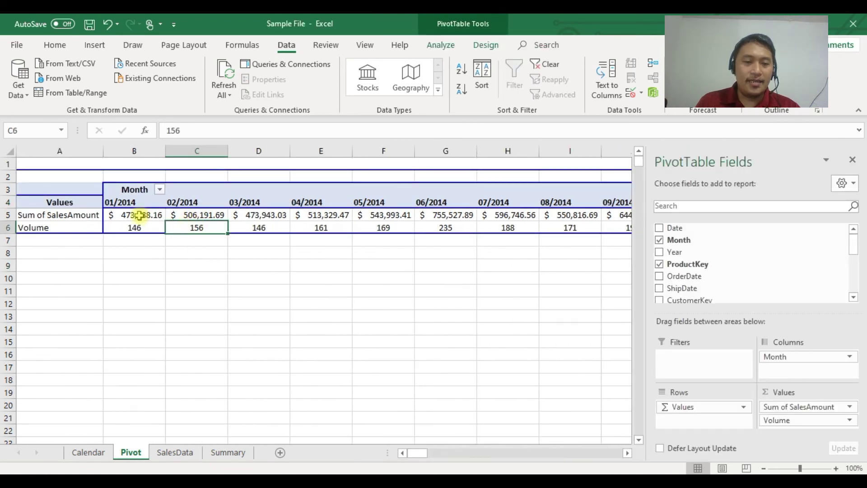
{"action": "left_click", "coordinate": [140, 216]}
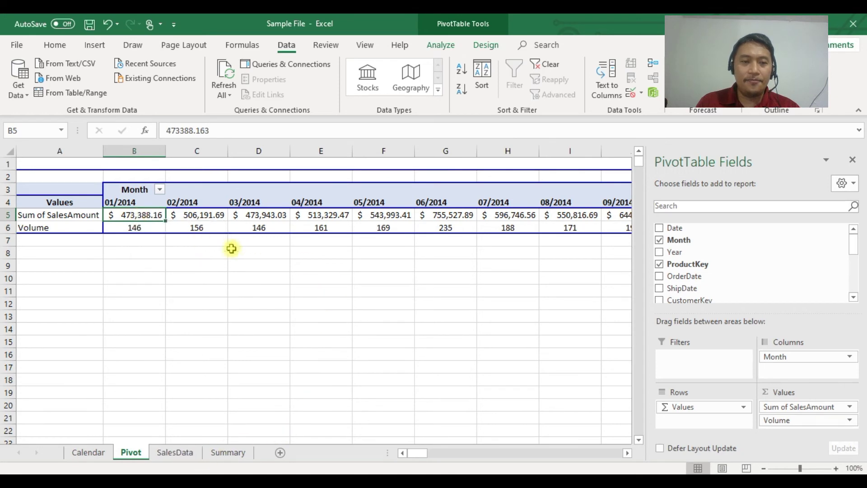
Step: In SalesData, wrap the Month formula in B2 as =DATEVALUE(TEXT(E2,"mm/yyyy")) and fill it down the column
{"action": "left_click", "coordinate": [176, 451]}
{"action": "left_click", "coordinate": [128, 453]}
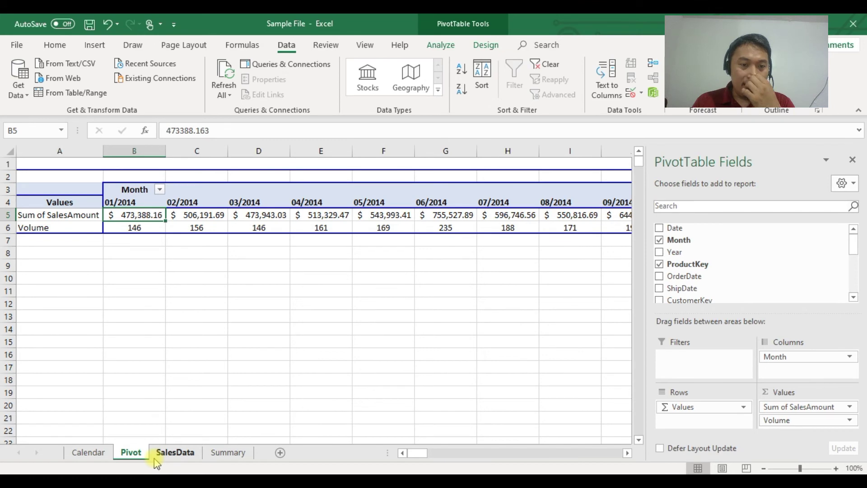
{"action": "left_click", "coordinate": [179, 453]}
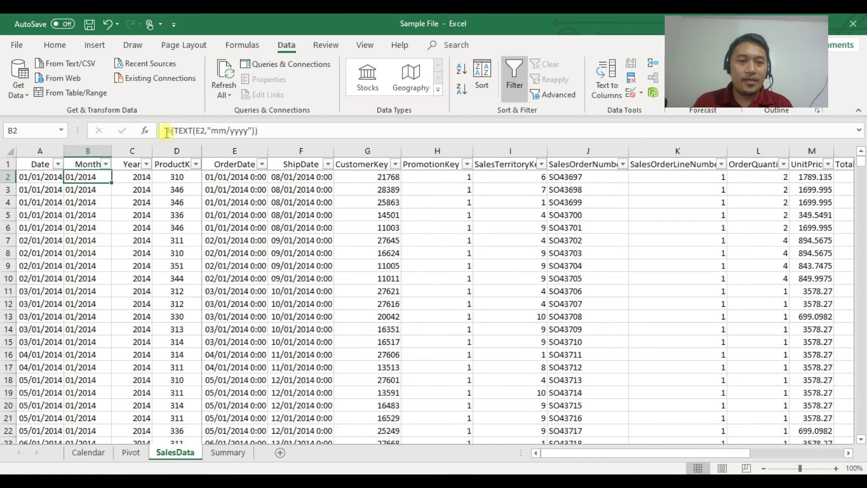
{"action": "left_click", "coordinate": [172, 130]}
{"action": "type", "text": "date"}
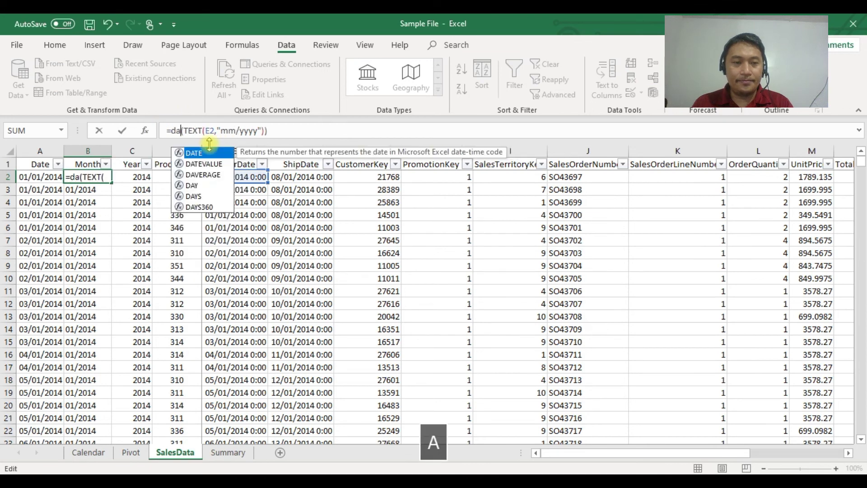
{"action": "key", "text": "Down"}
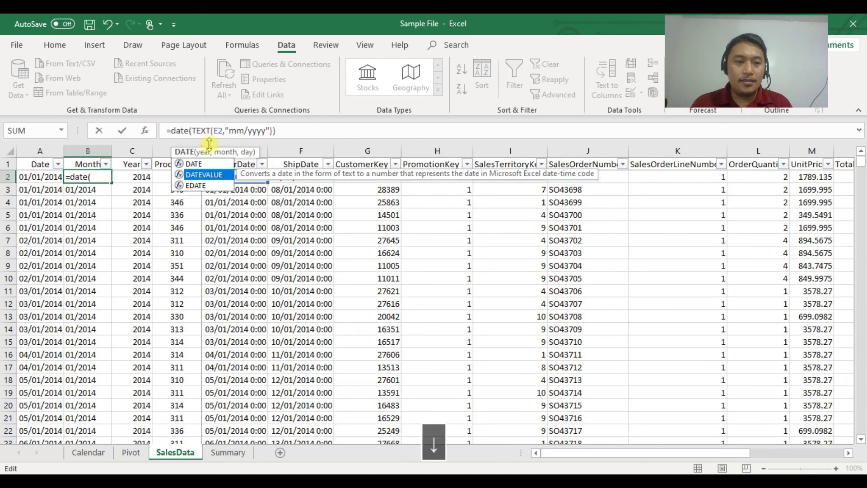
{"action": "key", "text": "Tab"}
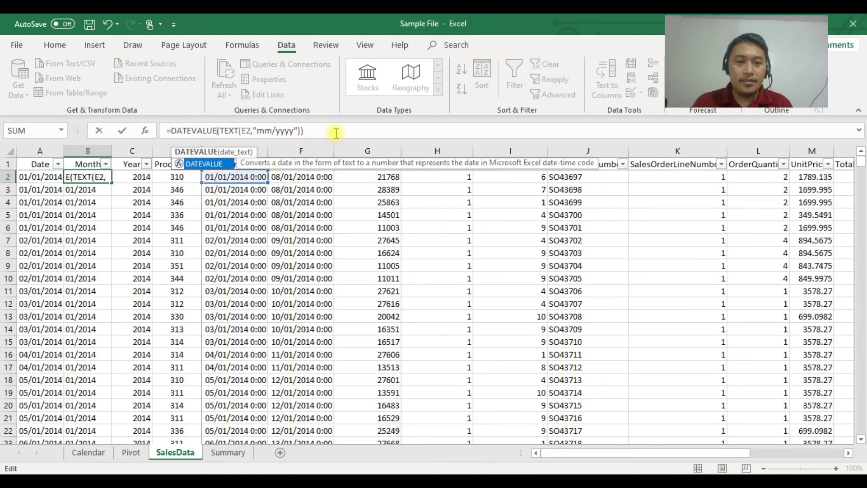
{"action": "key", "text": "Return"}
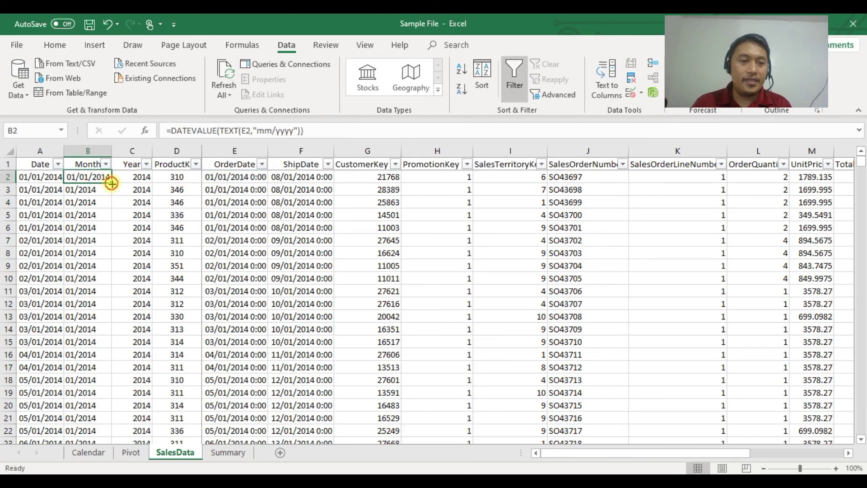
{"action": "double_click", "coordinate": [111, 183]}
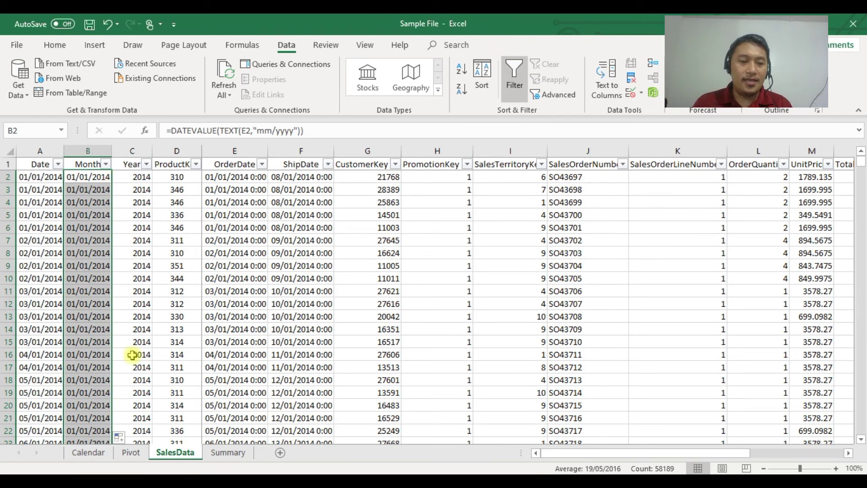
Step: Examine the YEAR, MONTH and DAY arguments of the DATE formula in the Date column's cell A2
{"action": "left_click", "coordinate": [43, 179]}
{"action": "key", "text": "Up"}
{"action": "key", "text": "Down"}
{"action": "key", "text": "Left"}
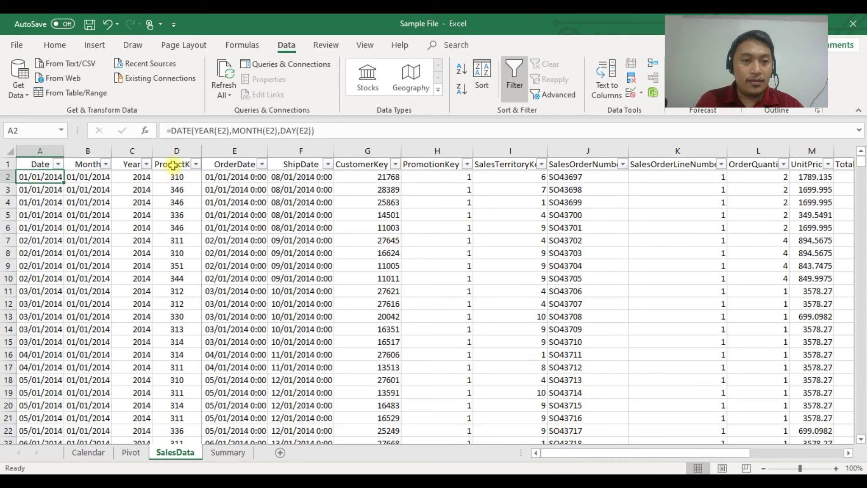
{"action": "key", "text": "F2"}
{"action": "left_click", "coordinate": [211, 130]}
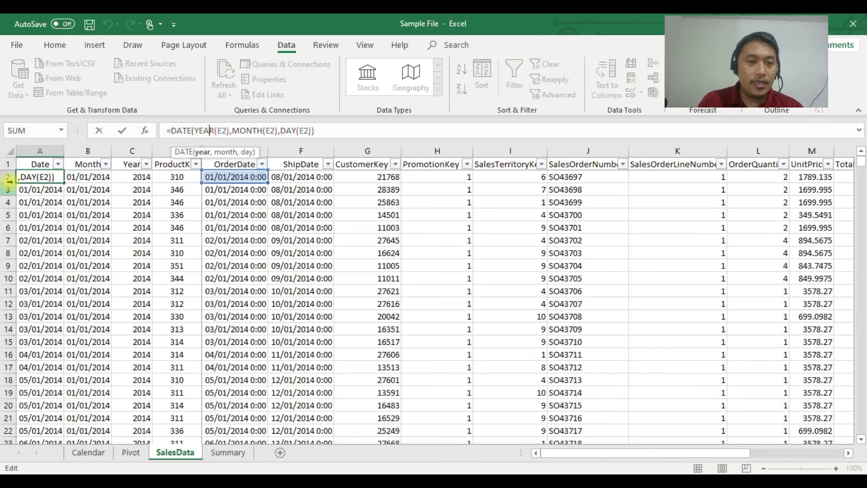
{"action": "left_click", "coordinate": [181, 130]}
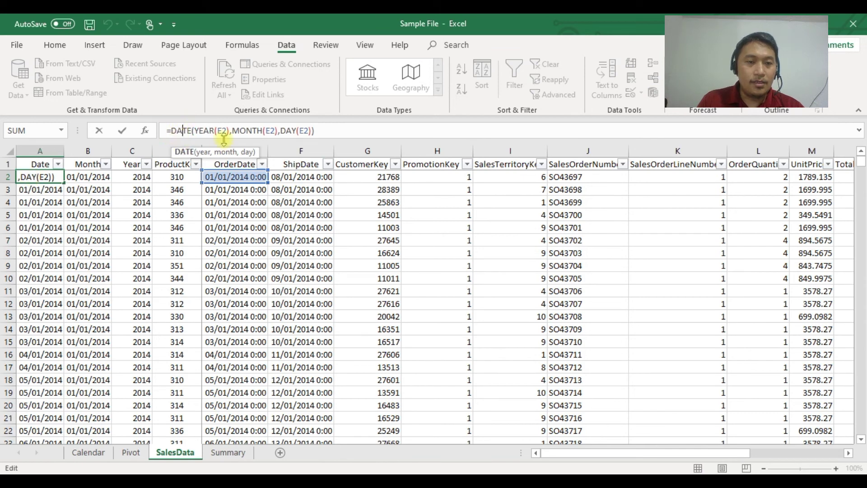
{"action": "left_click", "coordinate": [210, 131]}
{"action": "left_click", "coordinate": [244, 131]}
{"action": "left_click", "coordinate": [287, 131]}
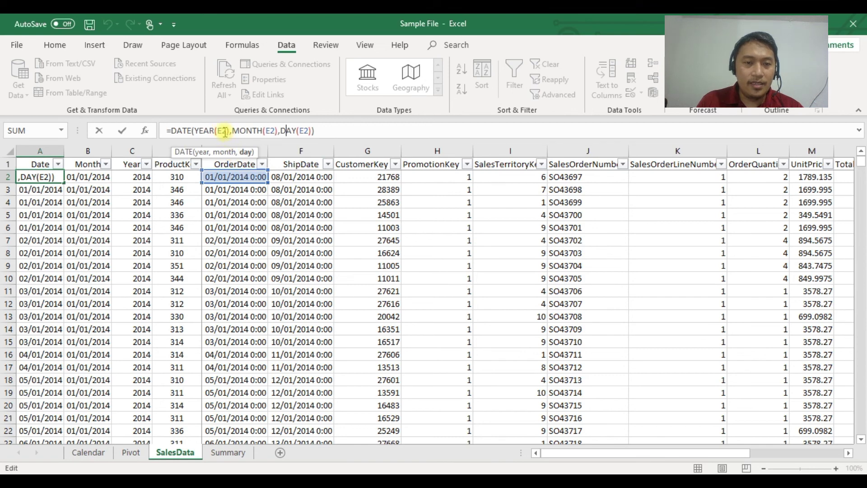
{"action": "left_click", "coordinate": [270, 131]}
{"action": "left_click", "coordinate": [305, 131]}
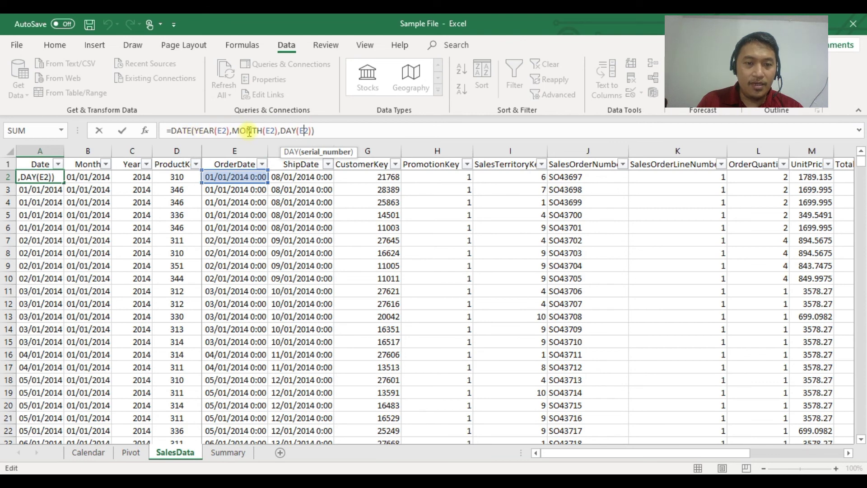
{"action": "key", "text": "Escape"}
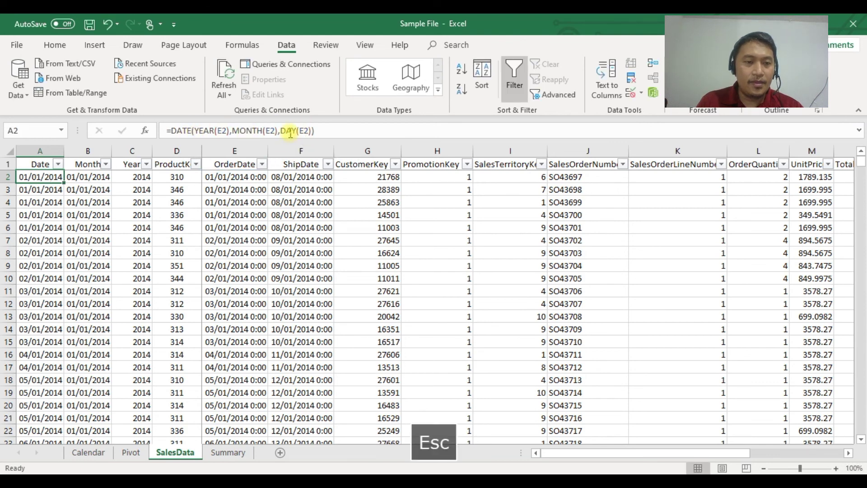
Step: Examine the DATEVALUE and TEXT parts of the Month formula in cell B2
{"action": "left_click", "coordinate": [97, 177]}
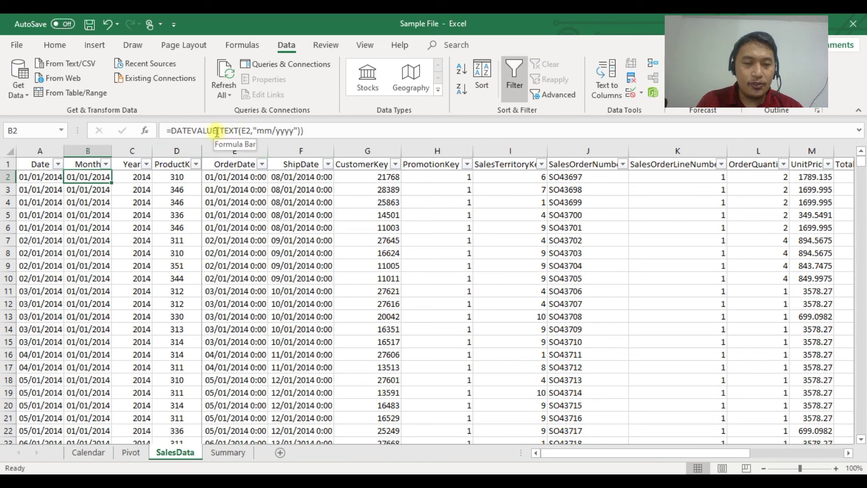
{"action": "left_click_drag", "start_coordinate": [218, 131], "coordinate": [165, 131]}
{"action": "left_click", "coordinate": [184, 127]}
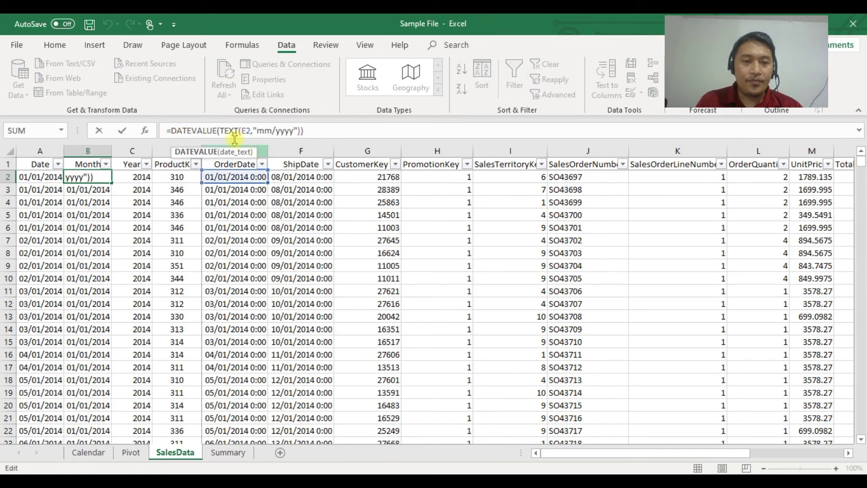
{"action": "left_click_drag", "start_coordinate": [221, 130], "coordinate": [316, 130]}
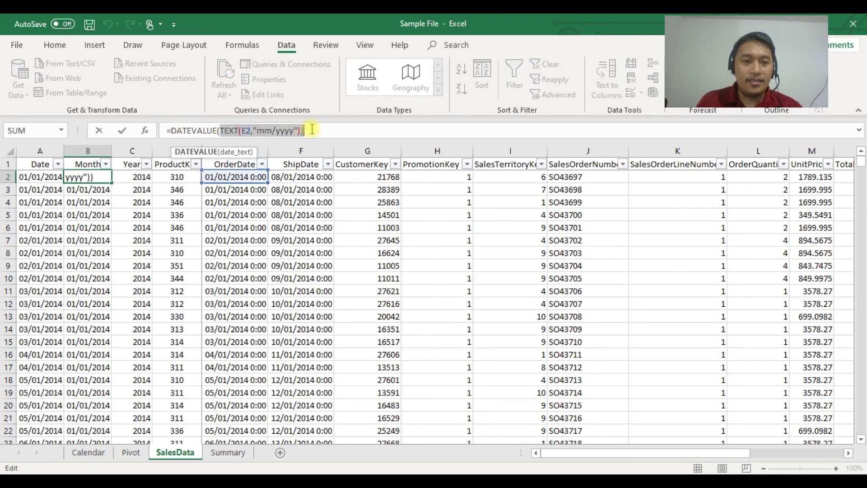
{"action": "left_click", "coordinate": [315, 130]}
{"action": "key", "text": "Return"}
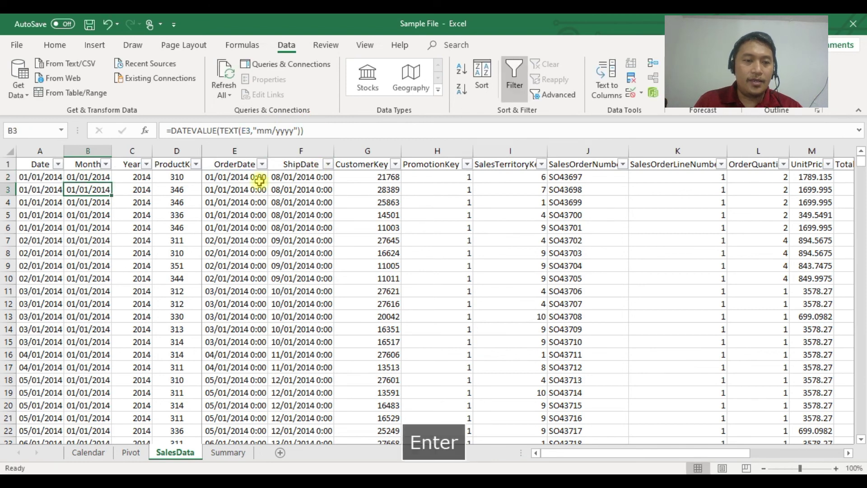
Step: Review the Month column's date values down the rows and the year groups in its filter list
{"action": "left_click", "coordinate": [90, 179]}
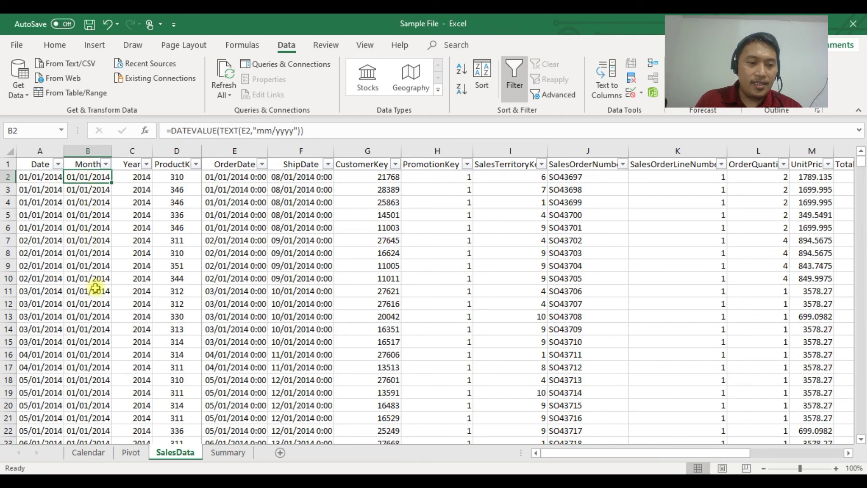
{"action": "scroll", "coordinate": [88, 348], "scroll_direction": "down", "scroll_amount": 3}
{"action": "scroll", "coordinate": [88, 348], "scroll_direction": "down", "scroll_amount": 11}
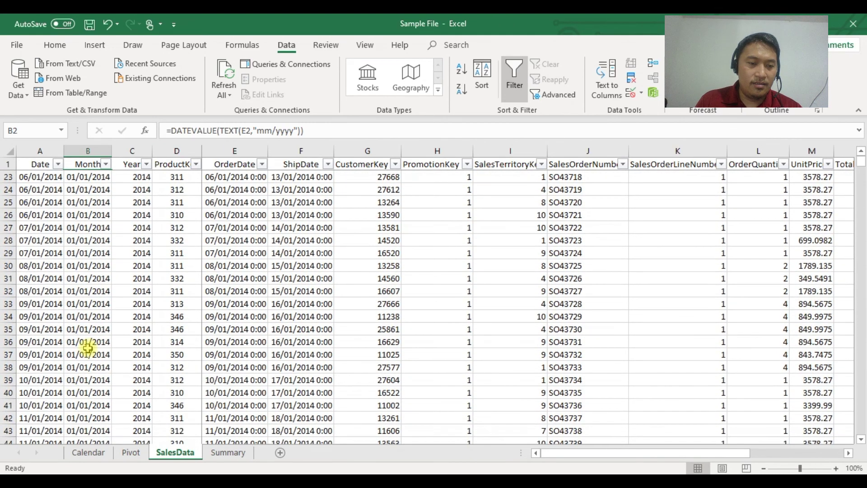
{"action": "scroll", "coordinate": [87, 345], "scroll_direction": "down", "scroll_amount": 13}
{"action": "scroll", "coordinate": [87, 343], "scroll_direction": "up", "scroll_amount": 20}
{"action": "scroll", "coordinate": [77, 228], "scroll_direction": "up", "scroll_amount": 5}
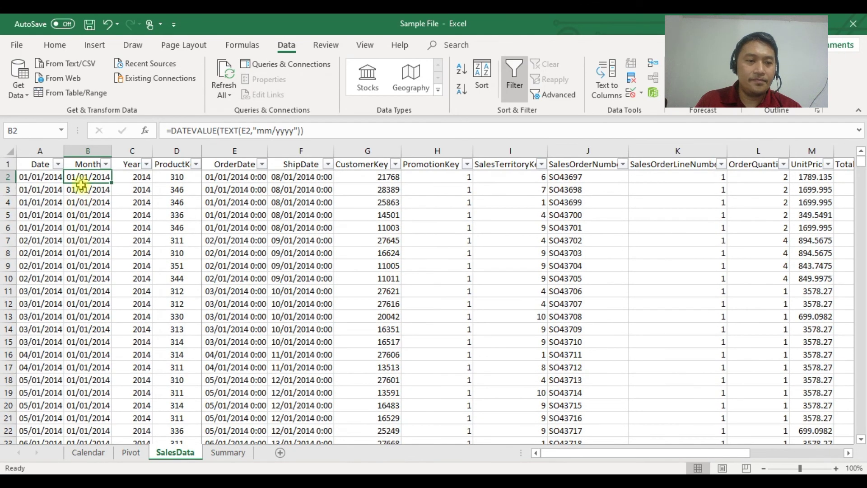
{"action": "left_click", "coordinate": [106, 165]}
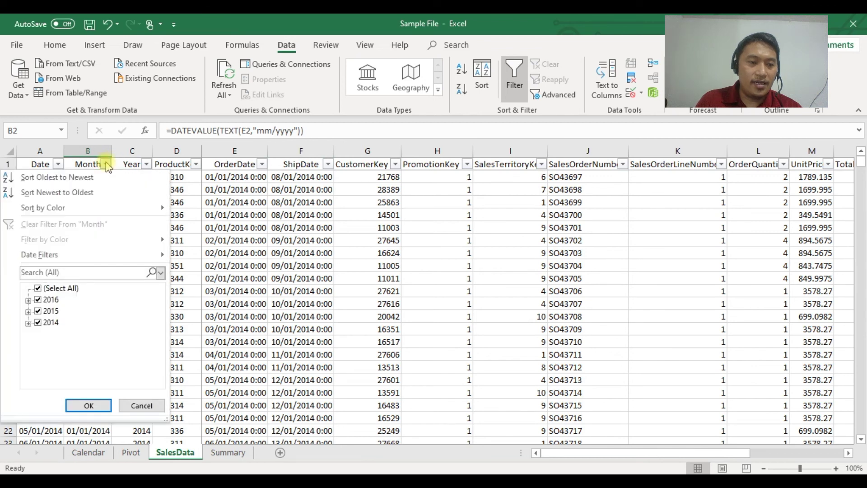
{"action": "left_click", "coordinate": [28, 299]}
{"action": "left_click_drag", "start_coordinate": [161, 325], "coordinate": [161, 302]}
{"action": "left_click", "coordinate": [28, 299]}
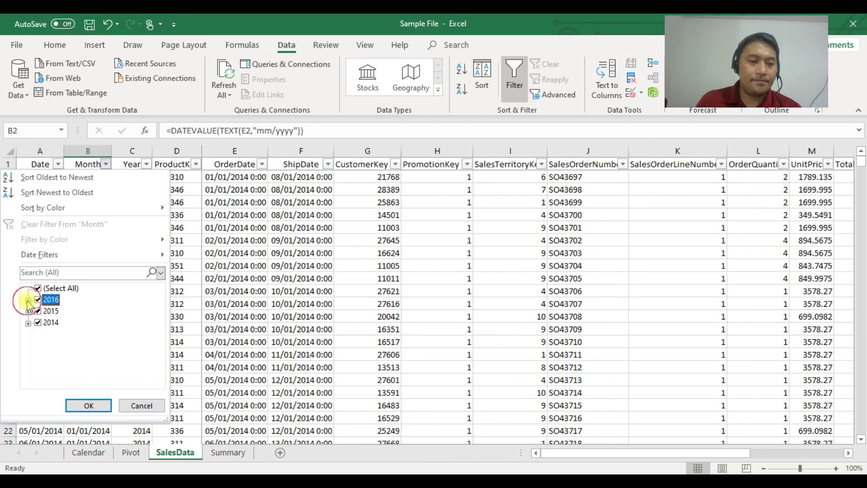
{"action": "left_click", "coordinate": [228, 271]}
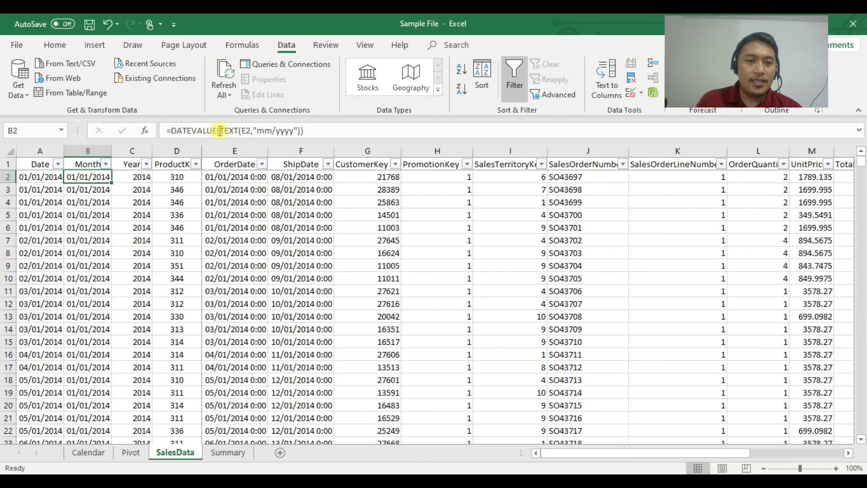
Step: Remove the DATEVALUE wrapper from cell B2, leaving =TEXT(E2,"mm/yyyy")
{"action": "left_click_drag", "start_coordinate": [220, 131], "coordinate": [162, 136]}
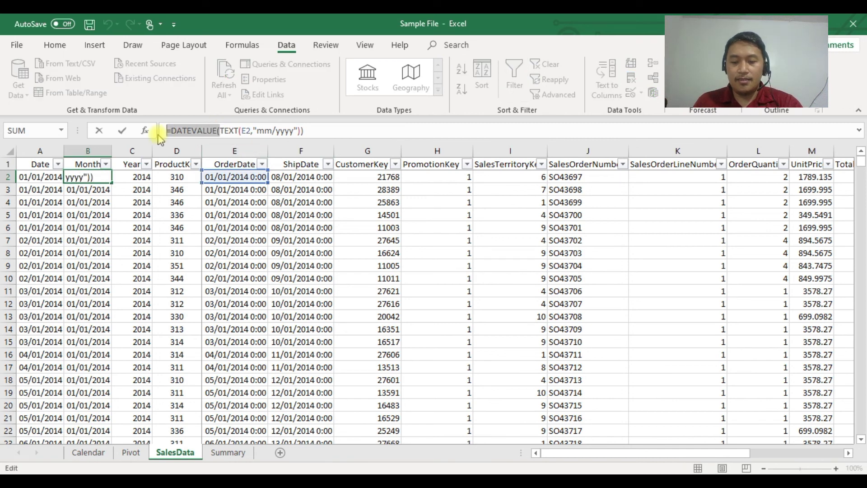
{"action": "key", "text": "BackSpace"}
{"action": "key", "text": "Return"}
{"action": "key", "text": "Return"}
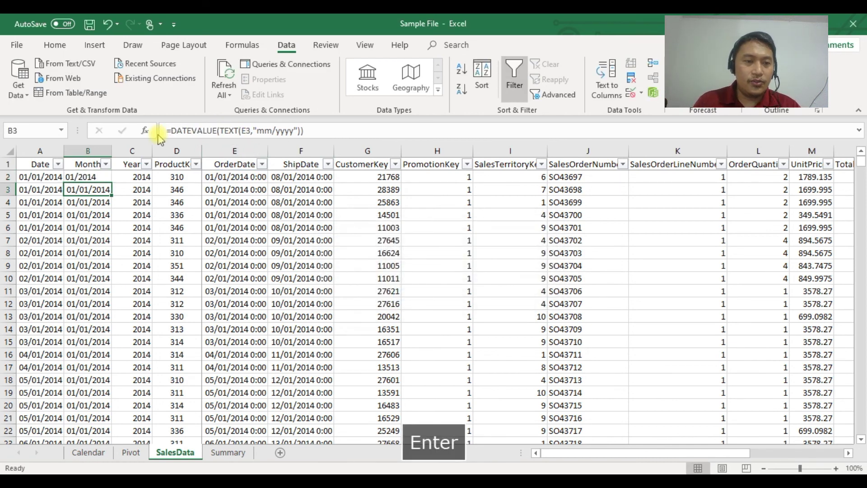
Step: Examine the format text argument of the TEXT formula in cell B2
{"action": "left_click", "coordinate": [86, 177]}
{"action": "left_click_drag", "start_coordinate": [208, 131], "coordinate": [245, 130]}
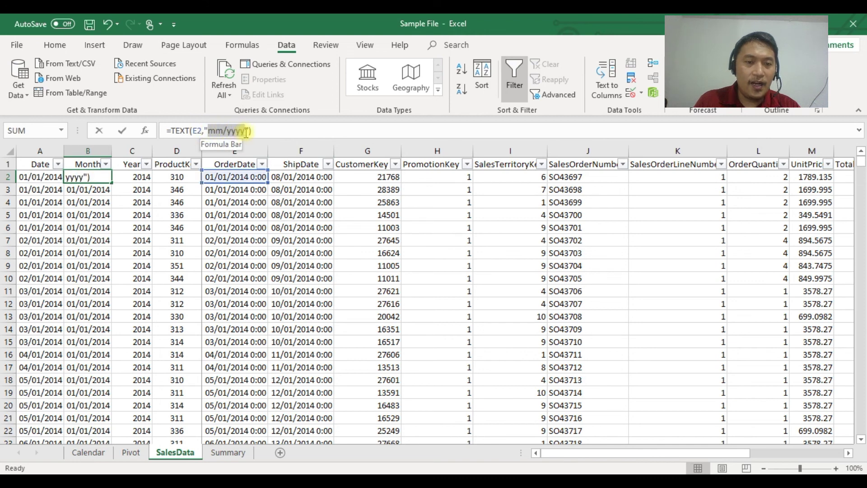
{"action": "left_click_drag", "start_coordinate": [245, 131], "coordinate": [217, 133]}
{"action": "left_click", "coordinate": [216, 130]}
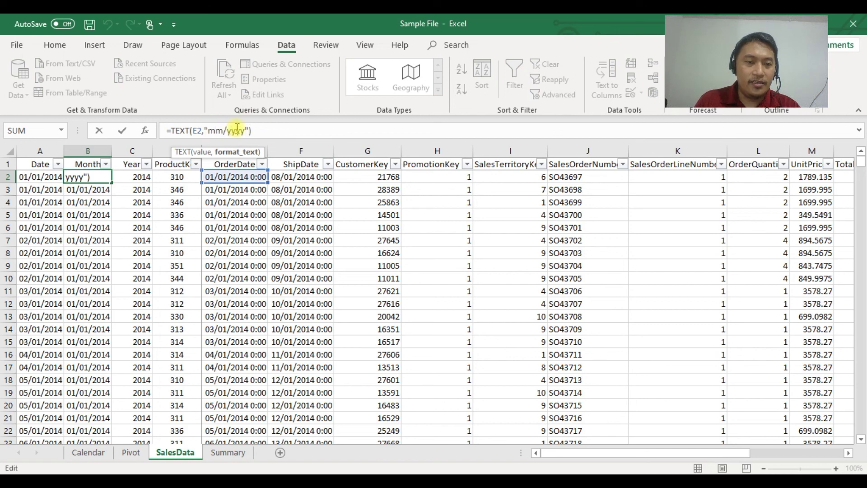
{"action": "key", "text": "Return"}
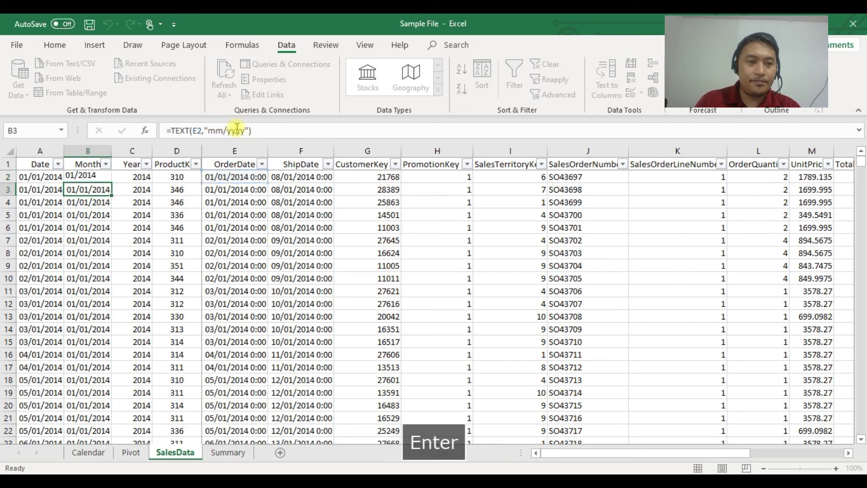
Step: Change the month format in cell B2's TEXT formula to "mm-yyyy"
{"action": "left_click", "coordinate": [88, 177]}
{"action": "left_click", "coordinate": [226, 128]}
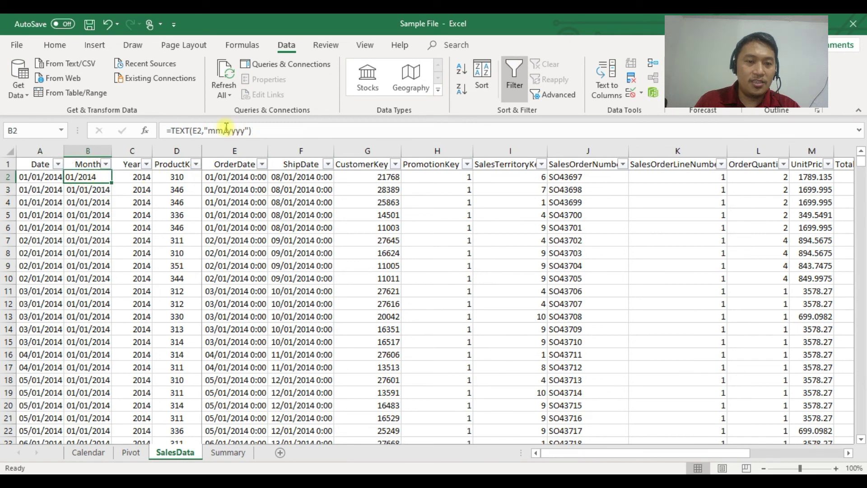
{"action": "key", "text": "BackSpace"}
{"action": "type", "text": "-"}
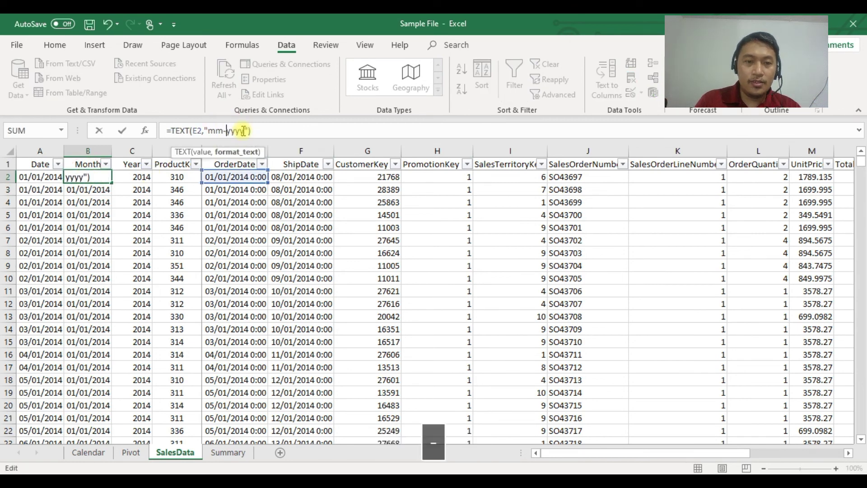
{"action": "key", "text": "Return"}
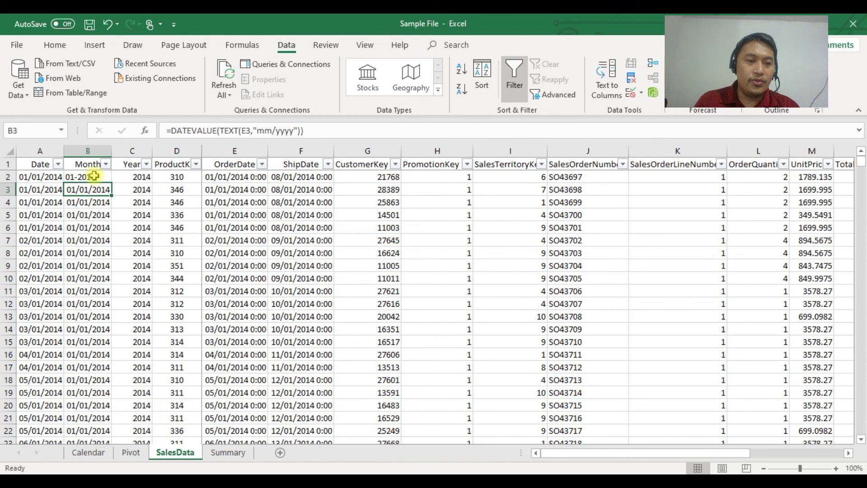
Step: Check the edited Month formula in B2 and the YEAR formula in cell C2
{"action": "left_click", "coordinate": [94, 176]}
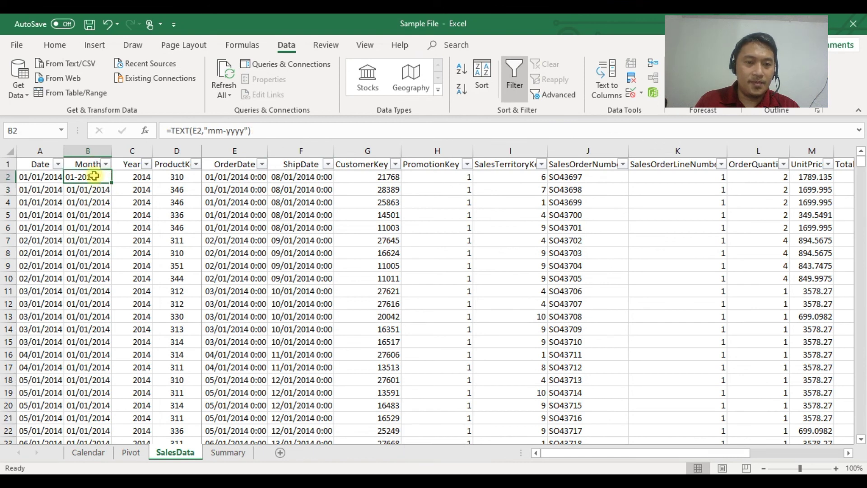
{"action": "key", "text": "Right"}
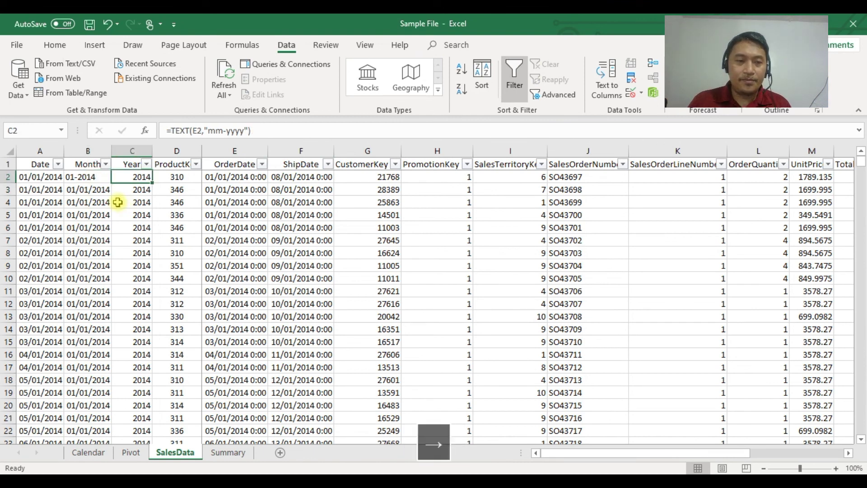
{"action": "left_click", "coordinate": [244, 132]}
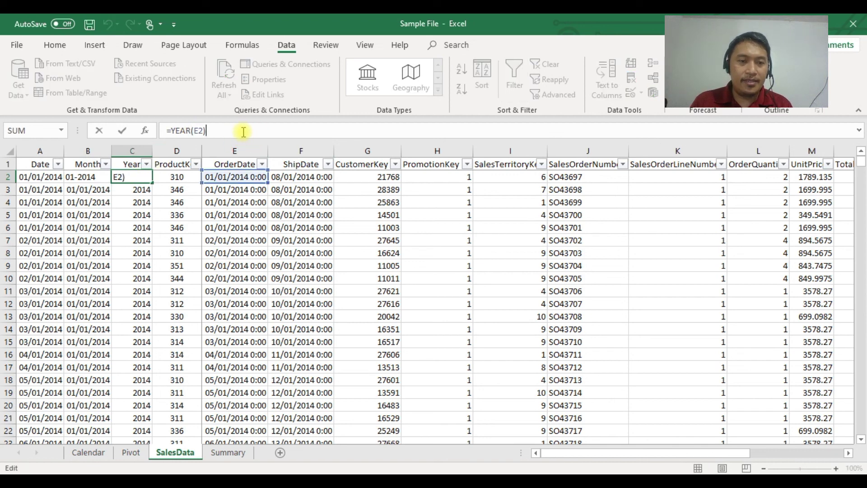
{"action": "key", "text": "Tab"}
{"action": "key", "text": "shift+Tab"}
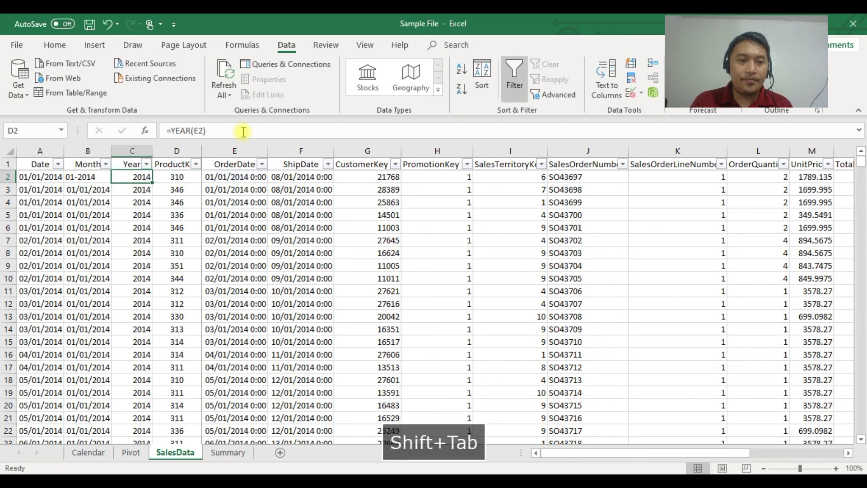
Step: Restore the Month formula in cell B2 to =DATEVALUE(TEXT(E2,"mm/yyyy")) and save the workbook
{"action": "left_click", "coordinate": [181, 131]}
{"action": "key", "text": "Tab"}
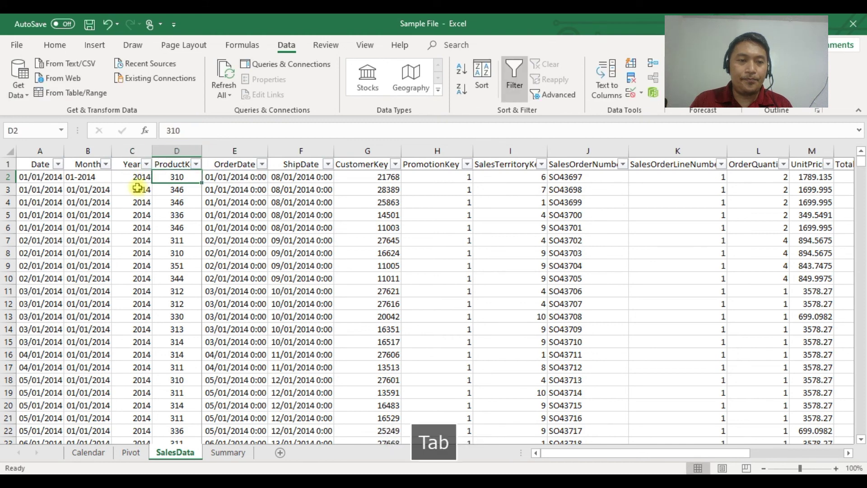
{"action": "key", "text": "shift+Tab"}
{"action": "key", "text": "shift+Tab"}
{"action": "key", "text": "ctrl+s"}
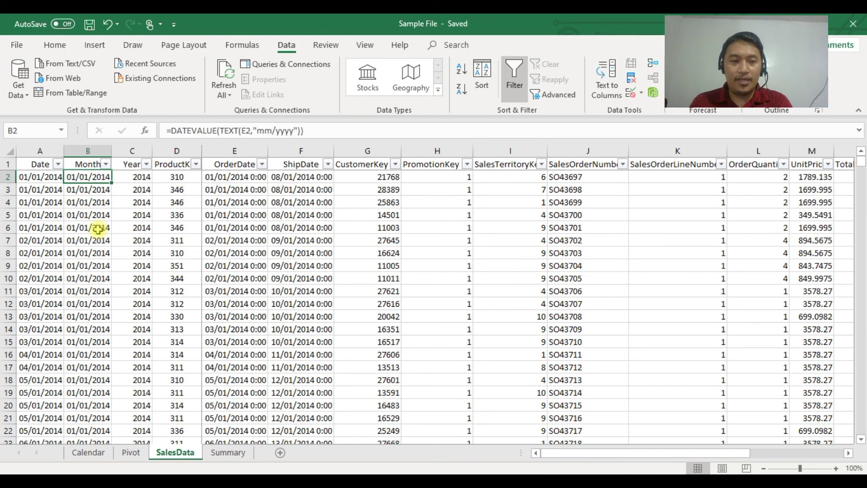
Step: Save a copy of the workbook on the Desktop as "Sample File - Date parameters" in Excel Workbook format
{"action": "key", "text": "F12"}
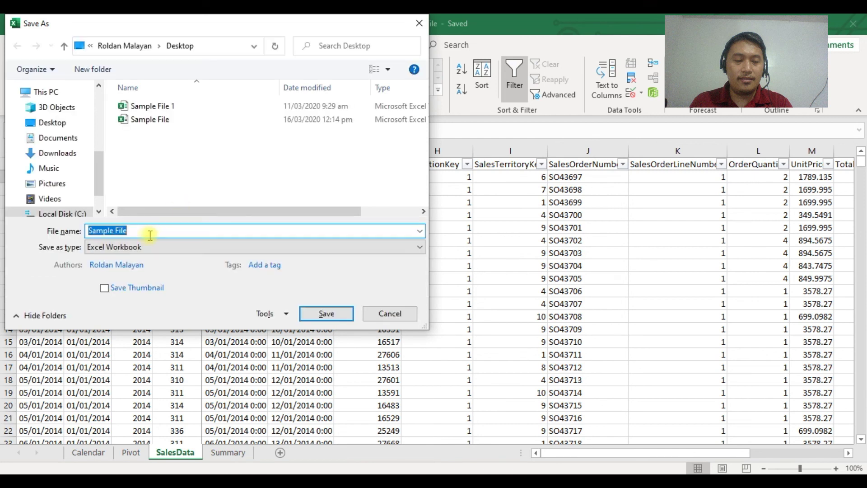
{"action": "left_click", "coordinate": [151, 231]}
{"action": "type", "text": "- "}
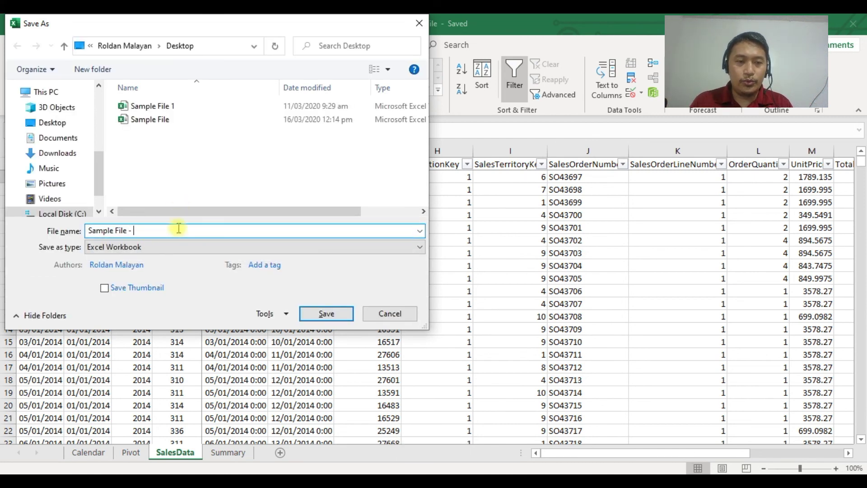
{"action": "type", "text": "Date"}
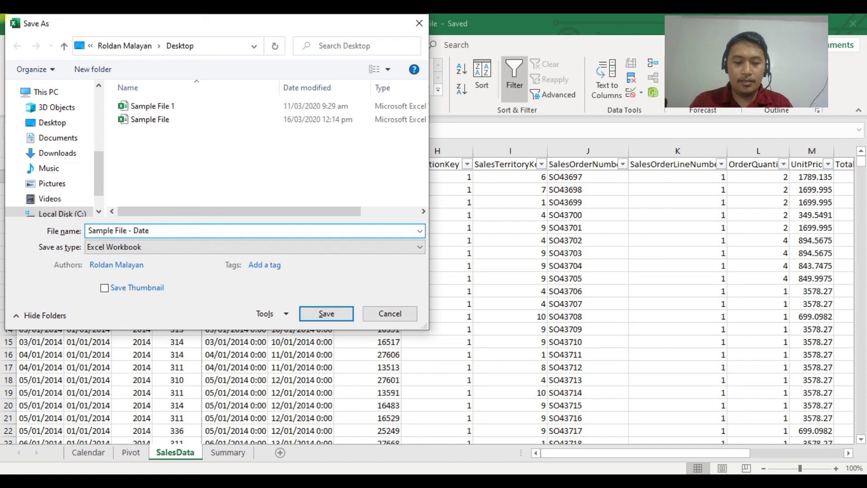
{"action": "type", "text": " parameters"}
{"action": "key", "text": "Return"}
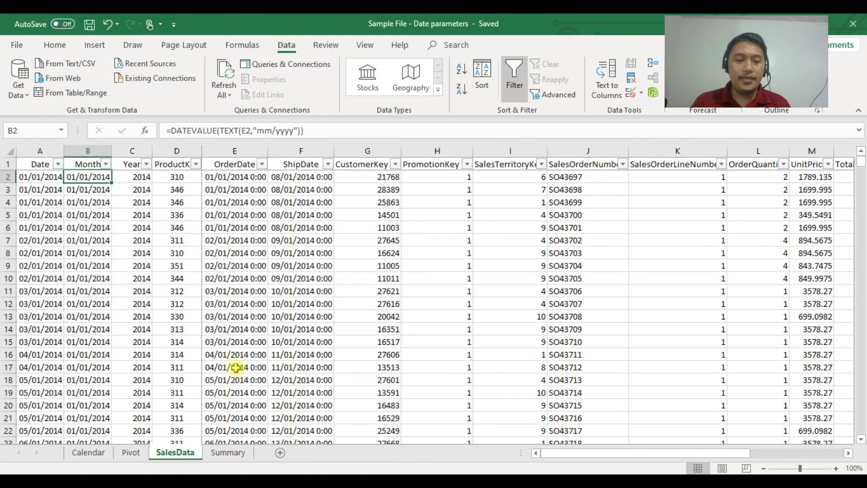